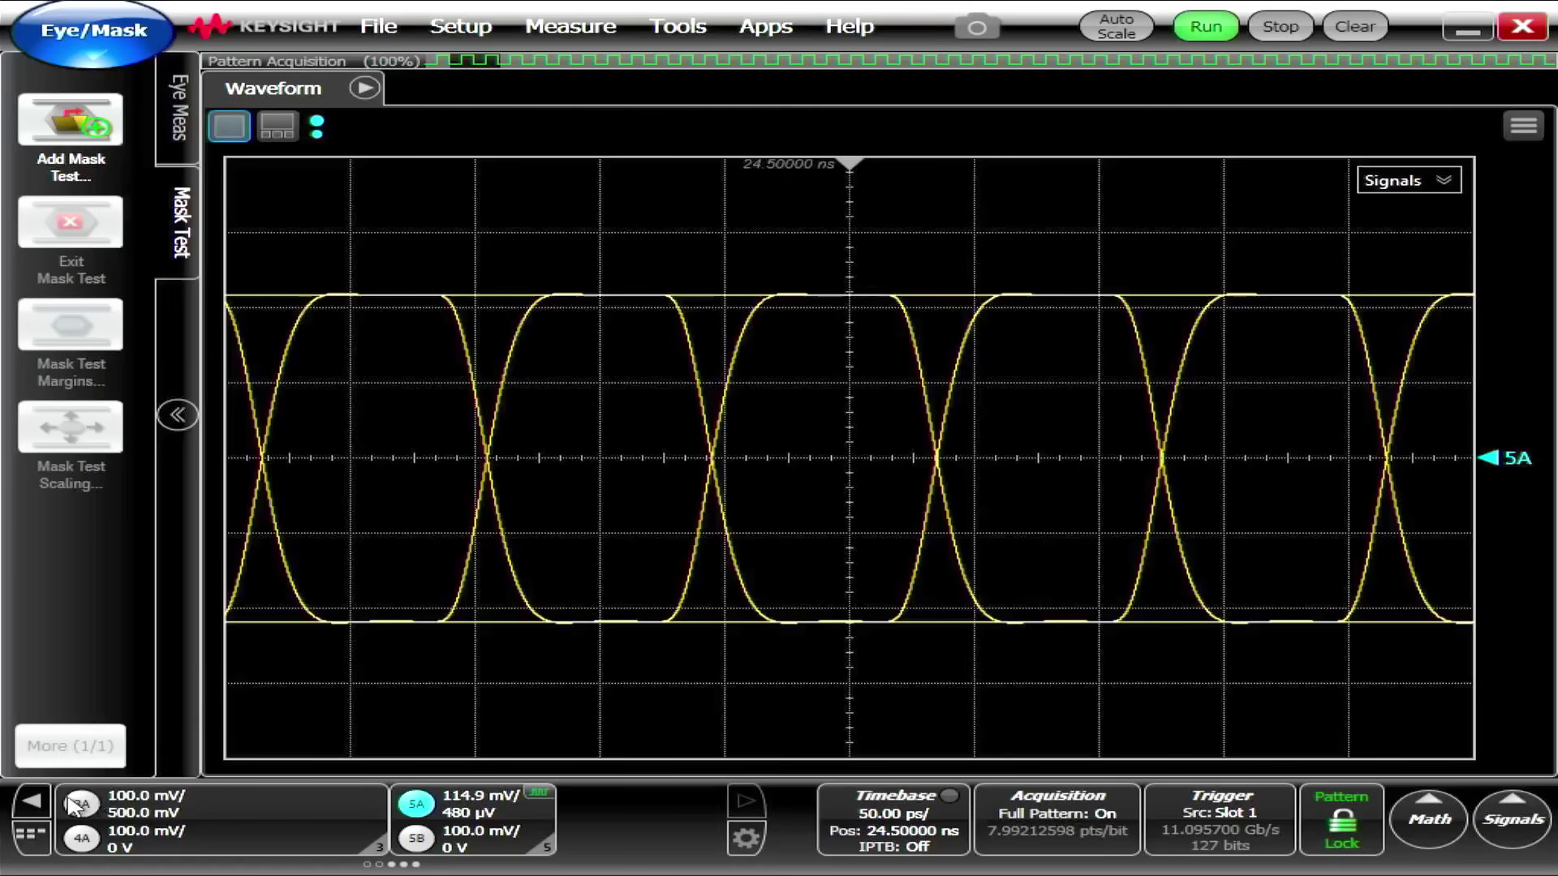
# Step: Page the channel readout bar back to show channels 3A, 4A, 5A and 5B
pyautogui.click(31, 804)
# Step: Open channel 5A's data simulation and toggle the 15 GHz Bessel filter off and back on
pyautogui.click(464, 814)
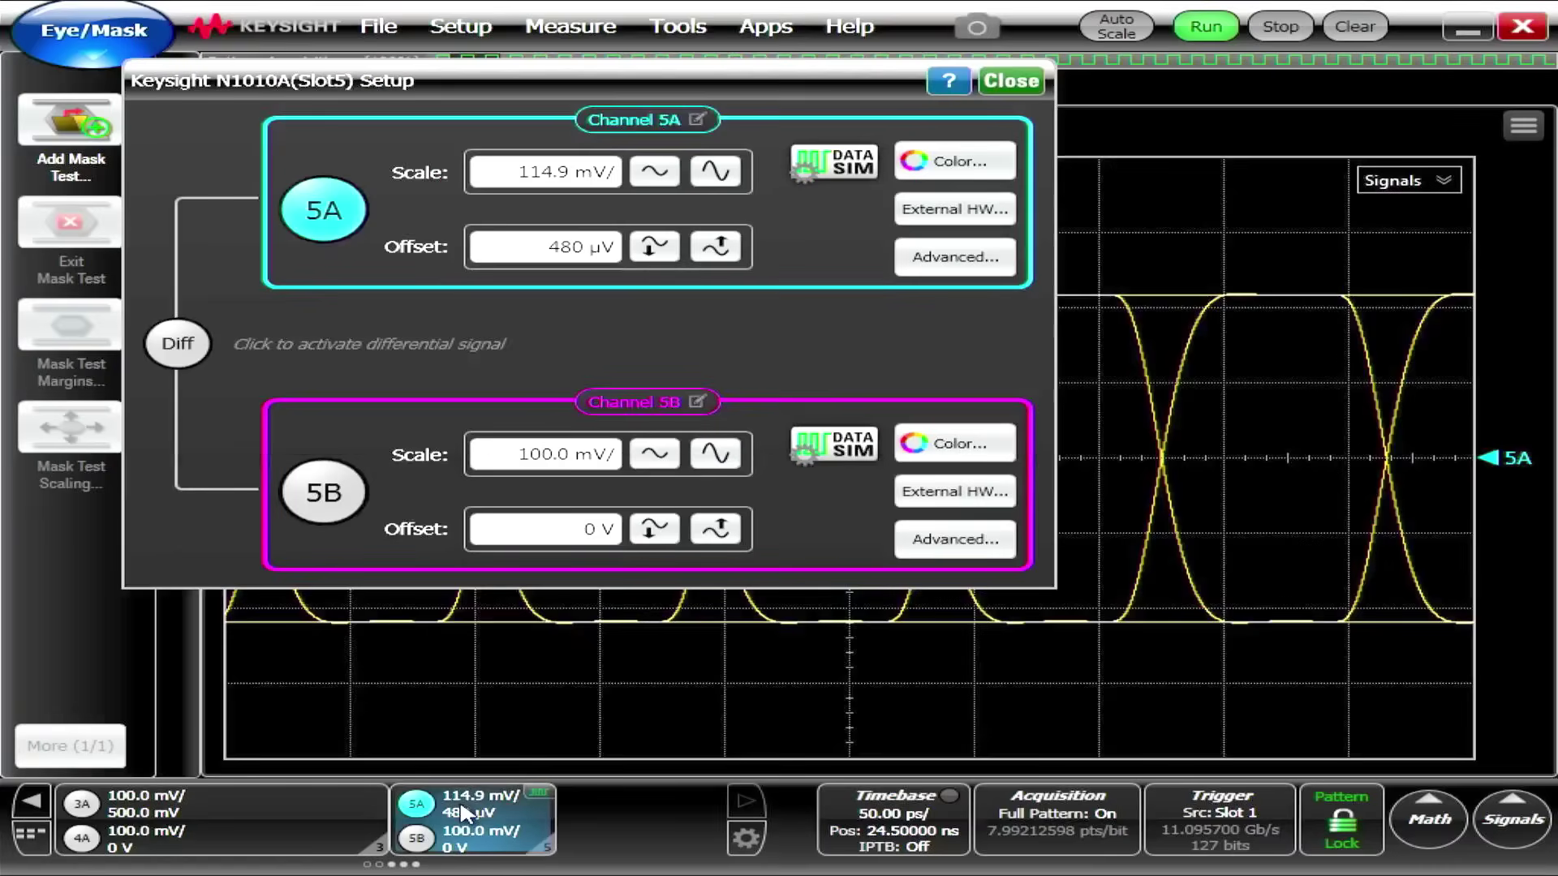
pyautogui.click(848, 168)
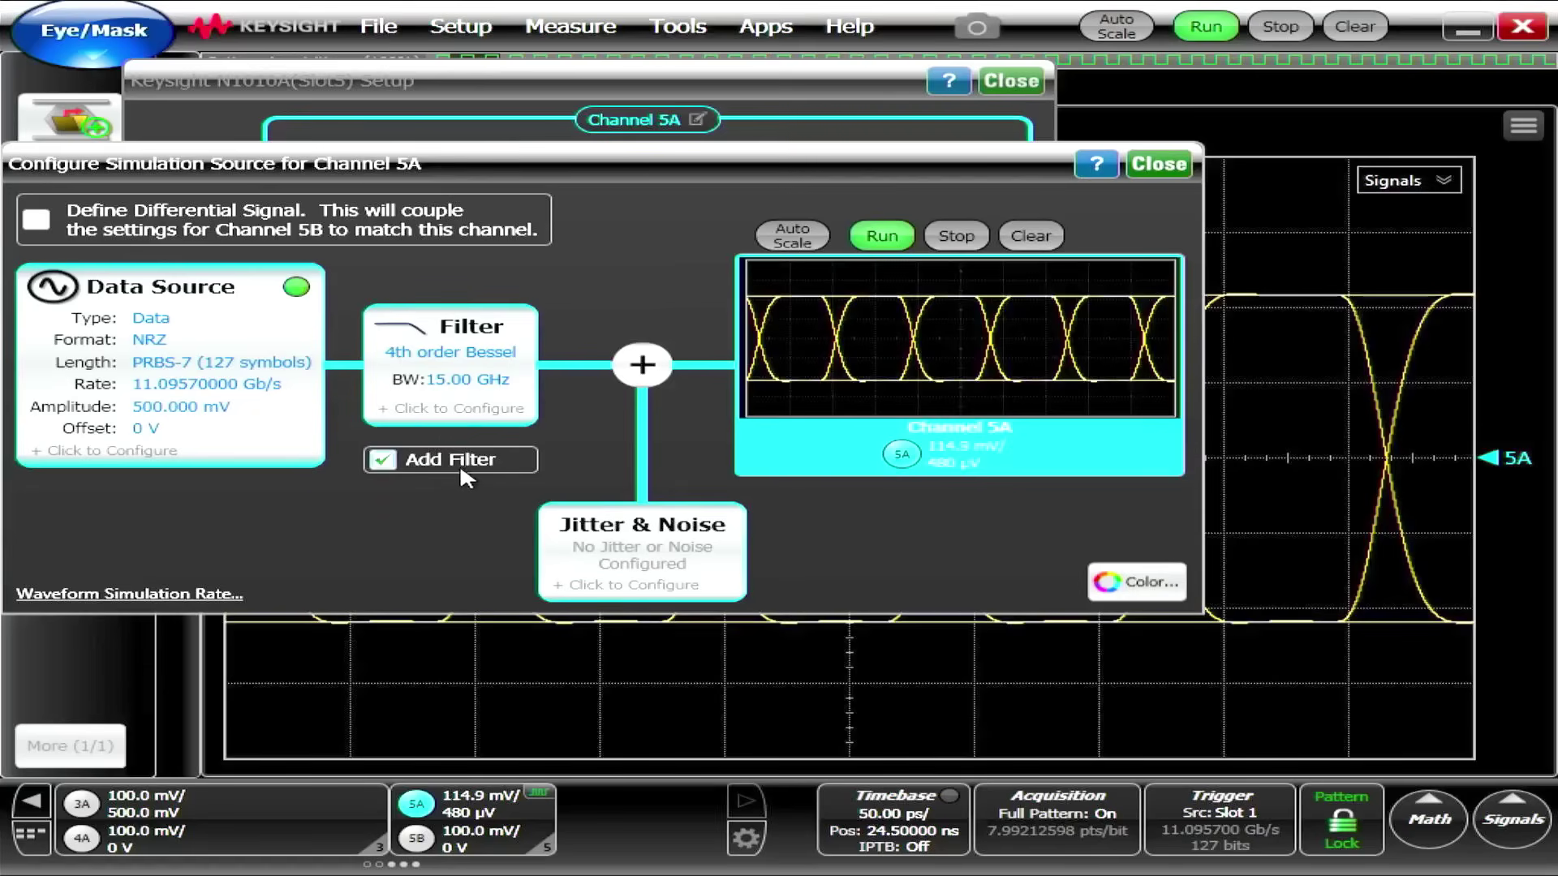
pyautogui.click(381, 460)
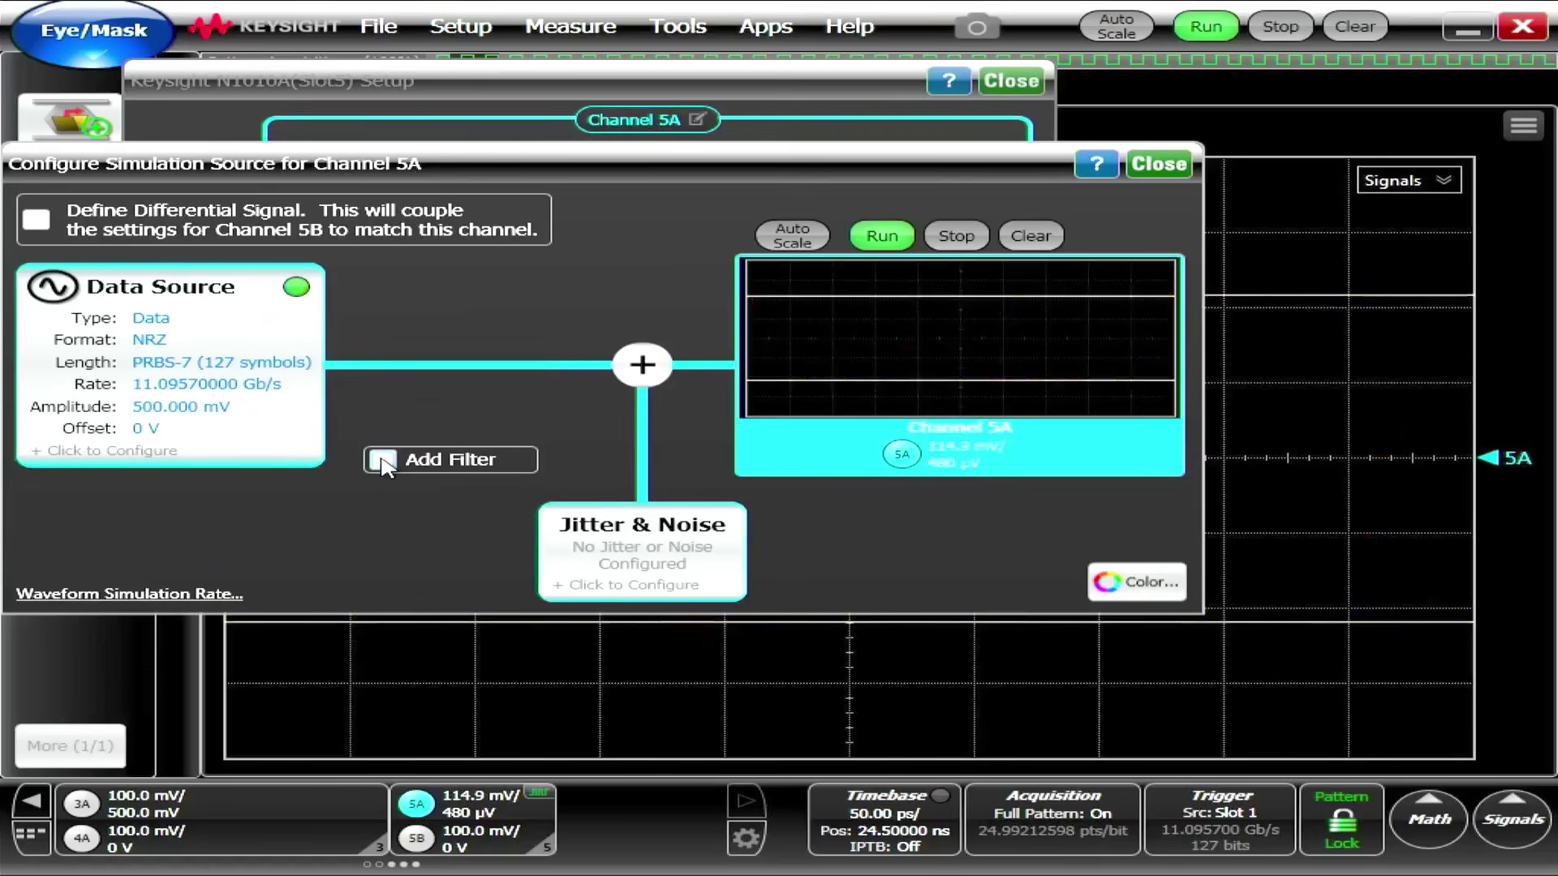
pyautogui.click(381, 460)
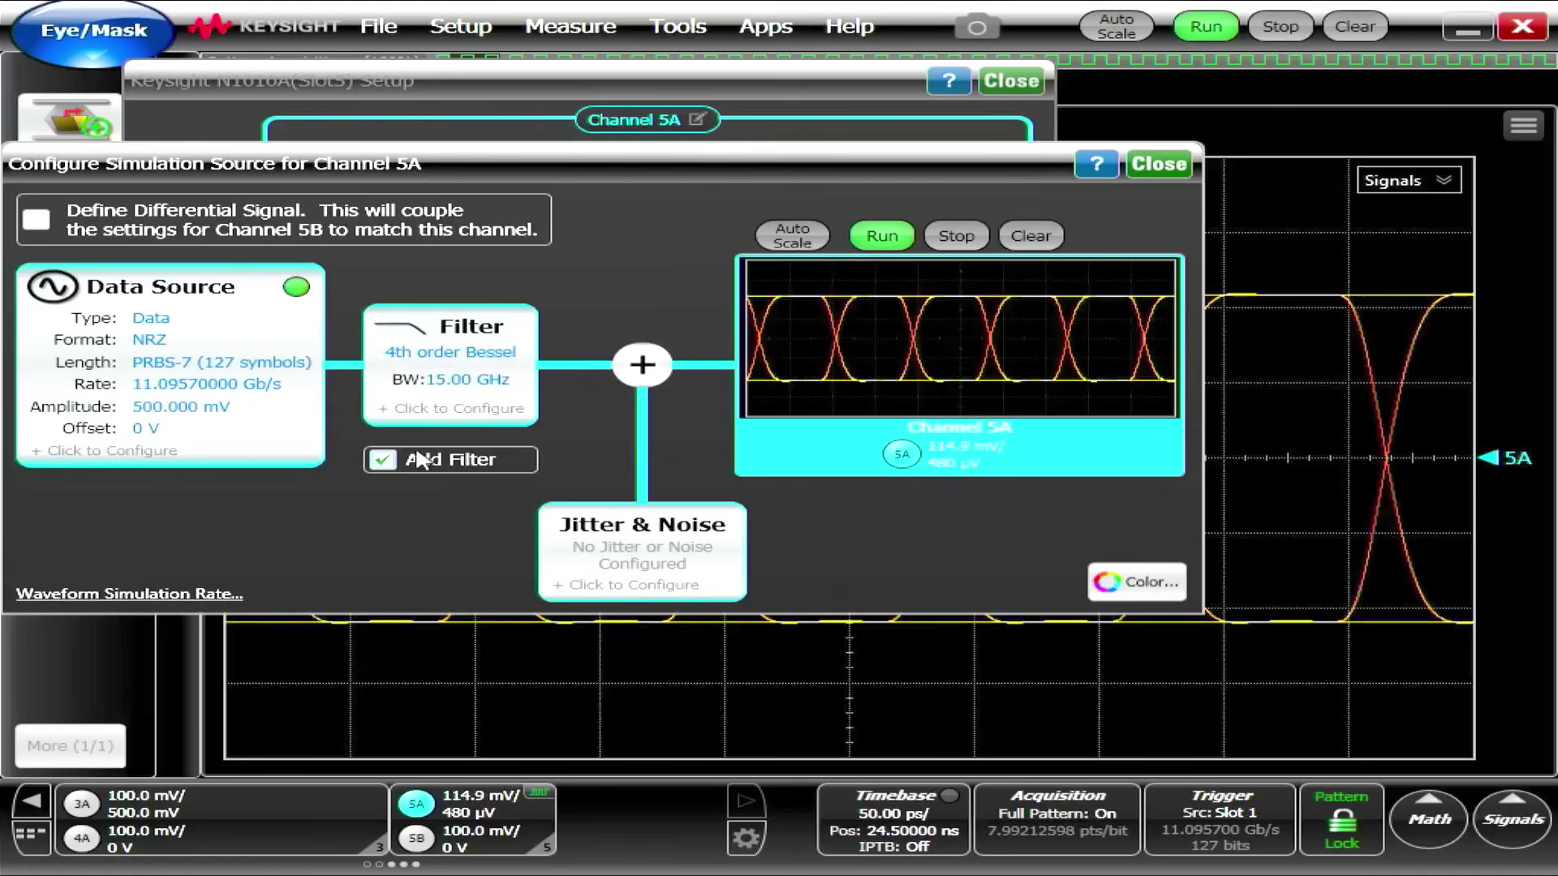
# Step: Keep the Data waveform and NRZ format, and set pattern length to PRBS-11 (2048 symbols)
pyautogui.click(227, 351)
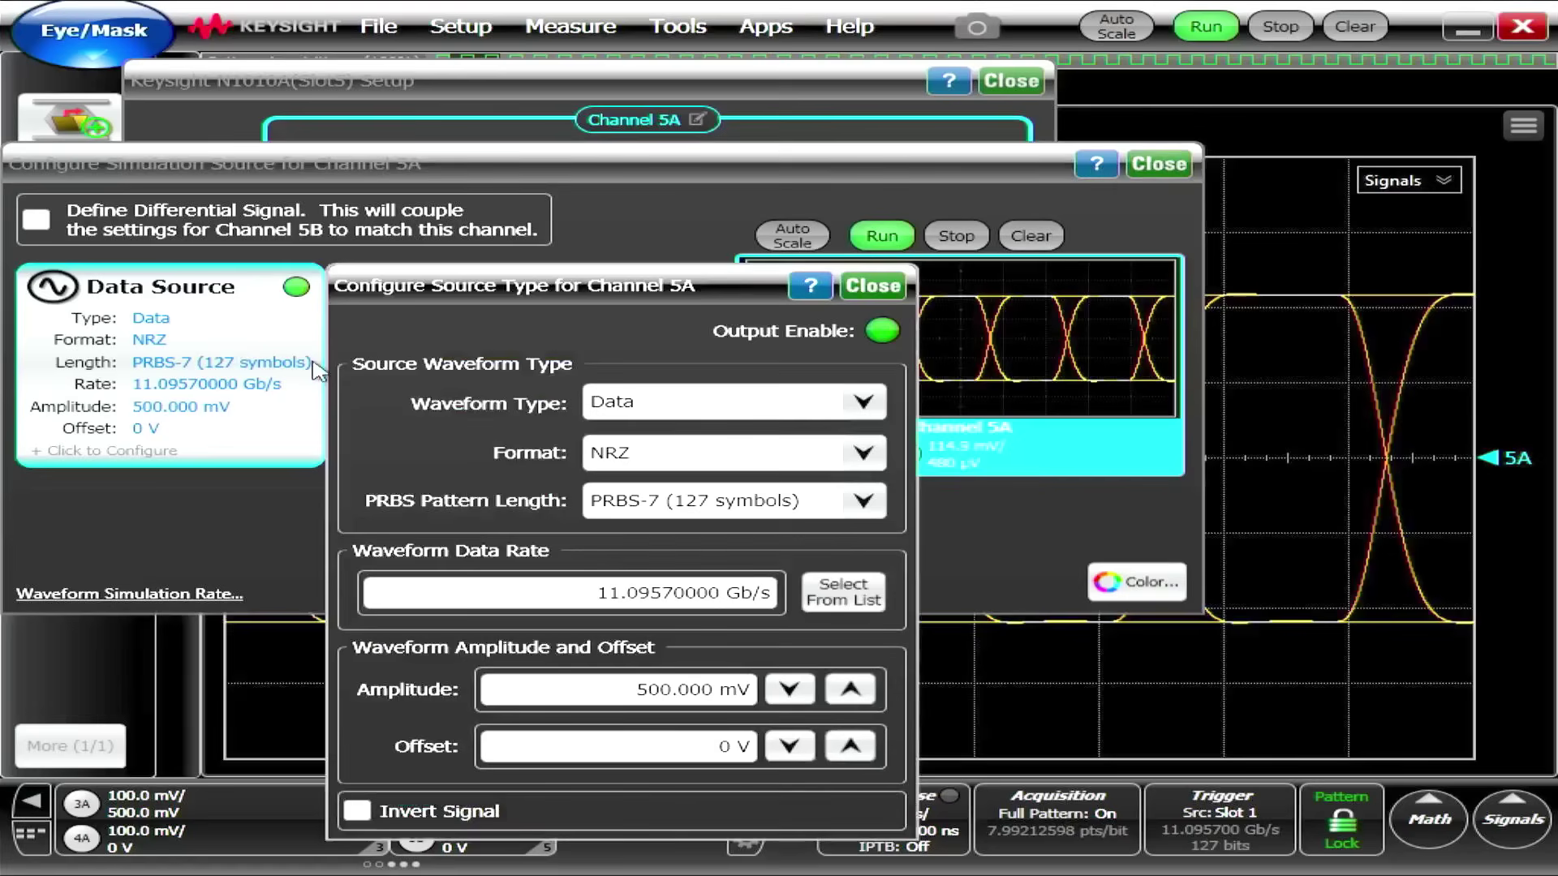
pyautogui.click(641, 410)
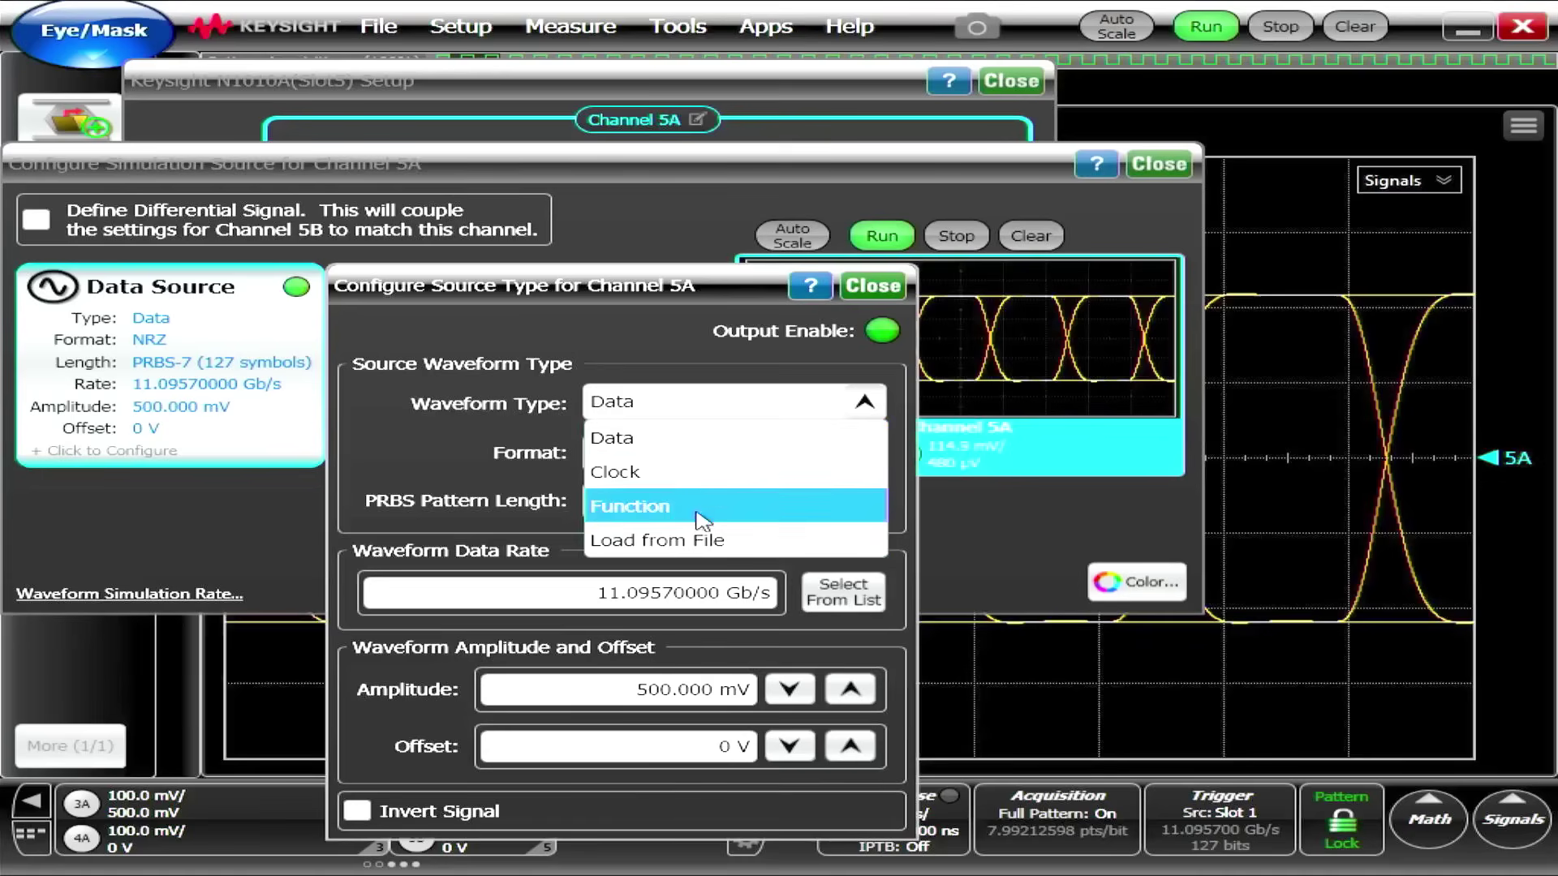
pyautogui.click(646, 445)
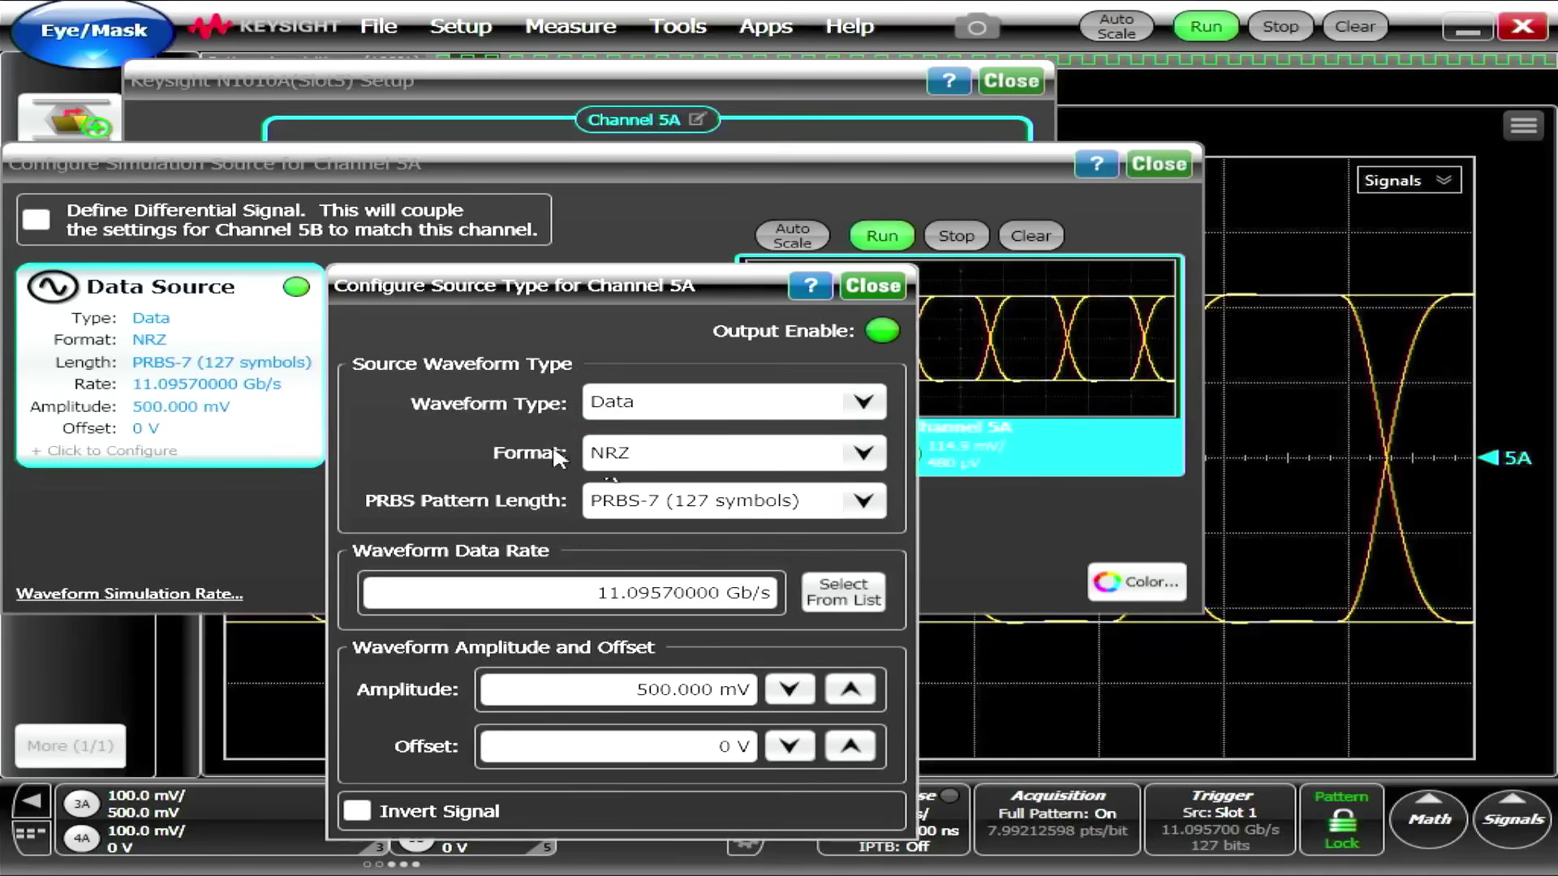
pyautogui.click(654, 459)
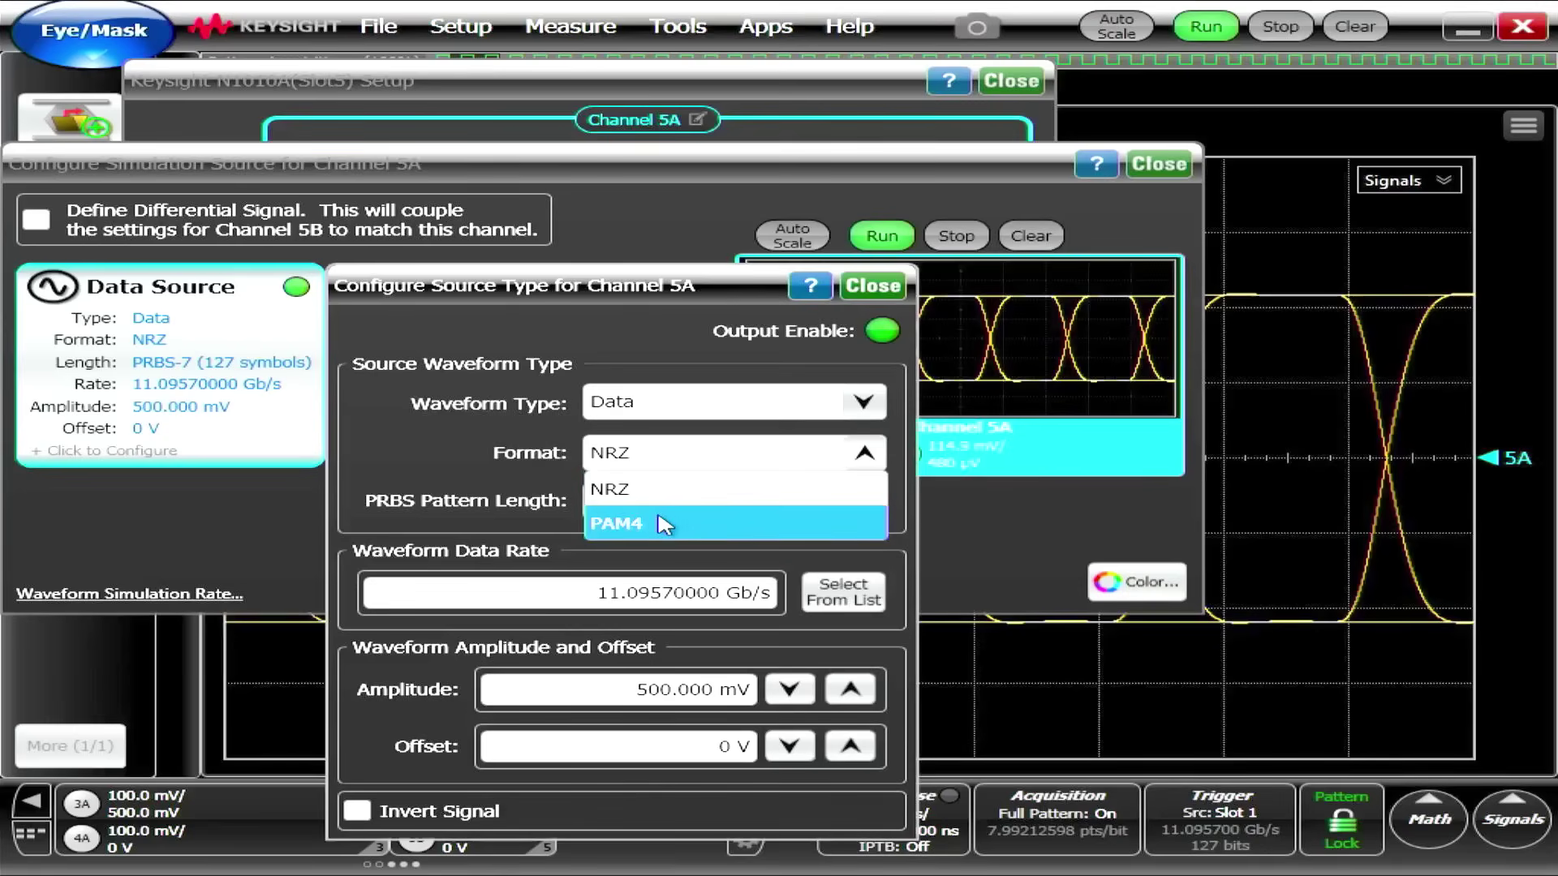
pyautogui.click(663, 490)
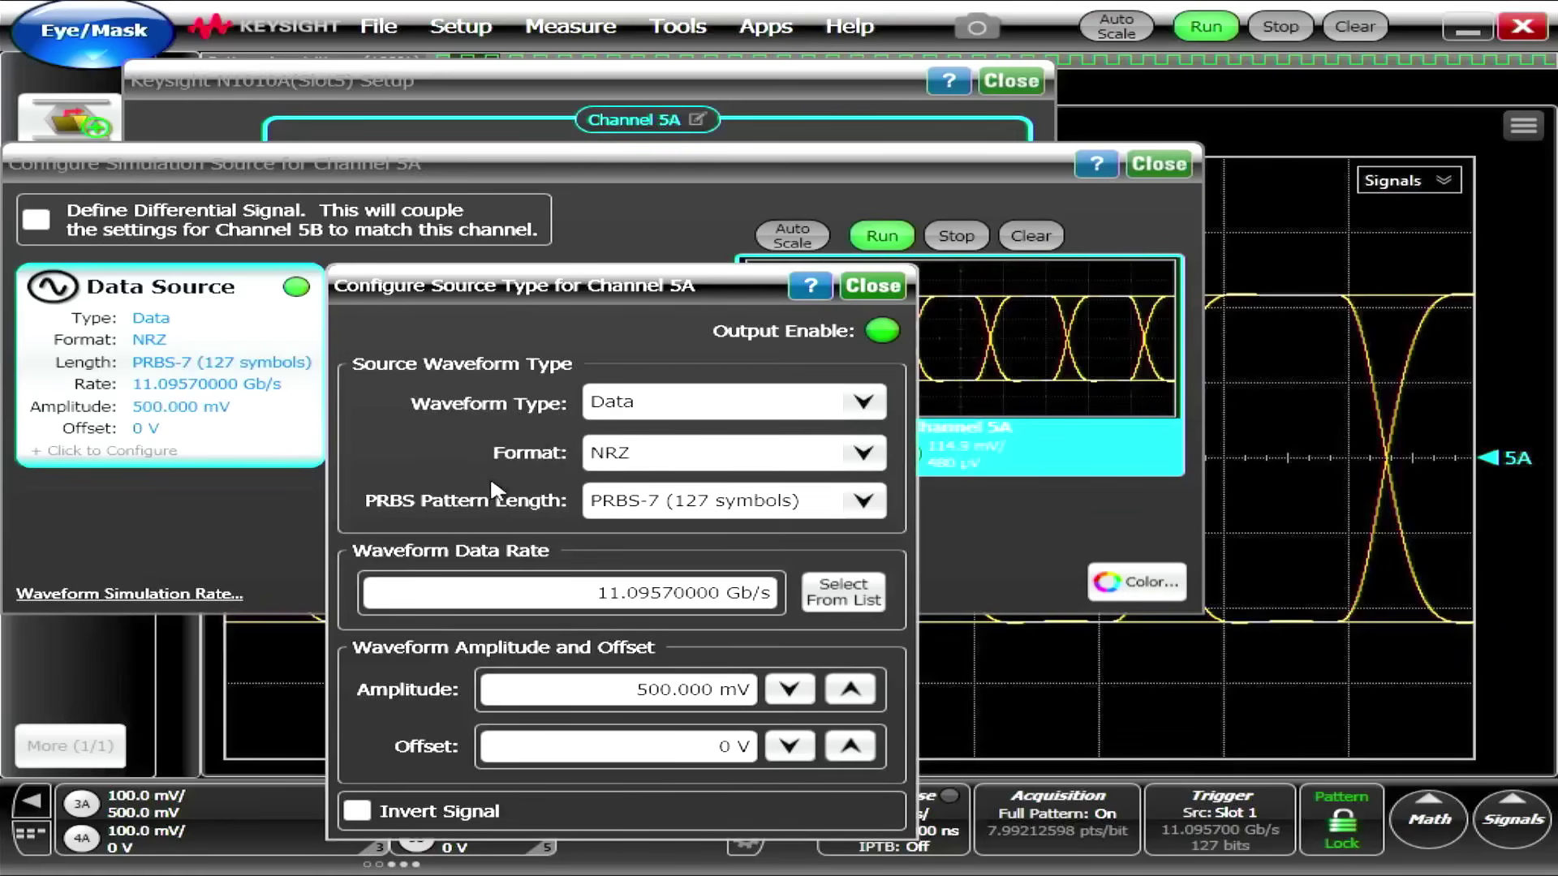
pyautogui.click(647, 505)
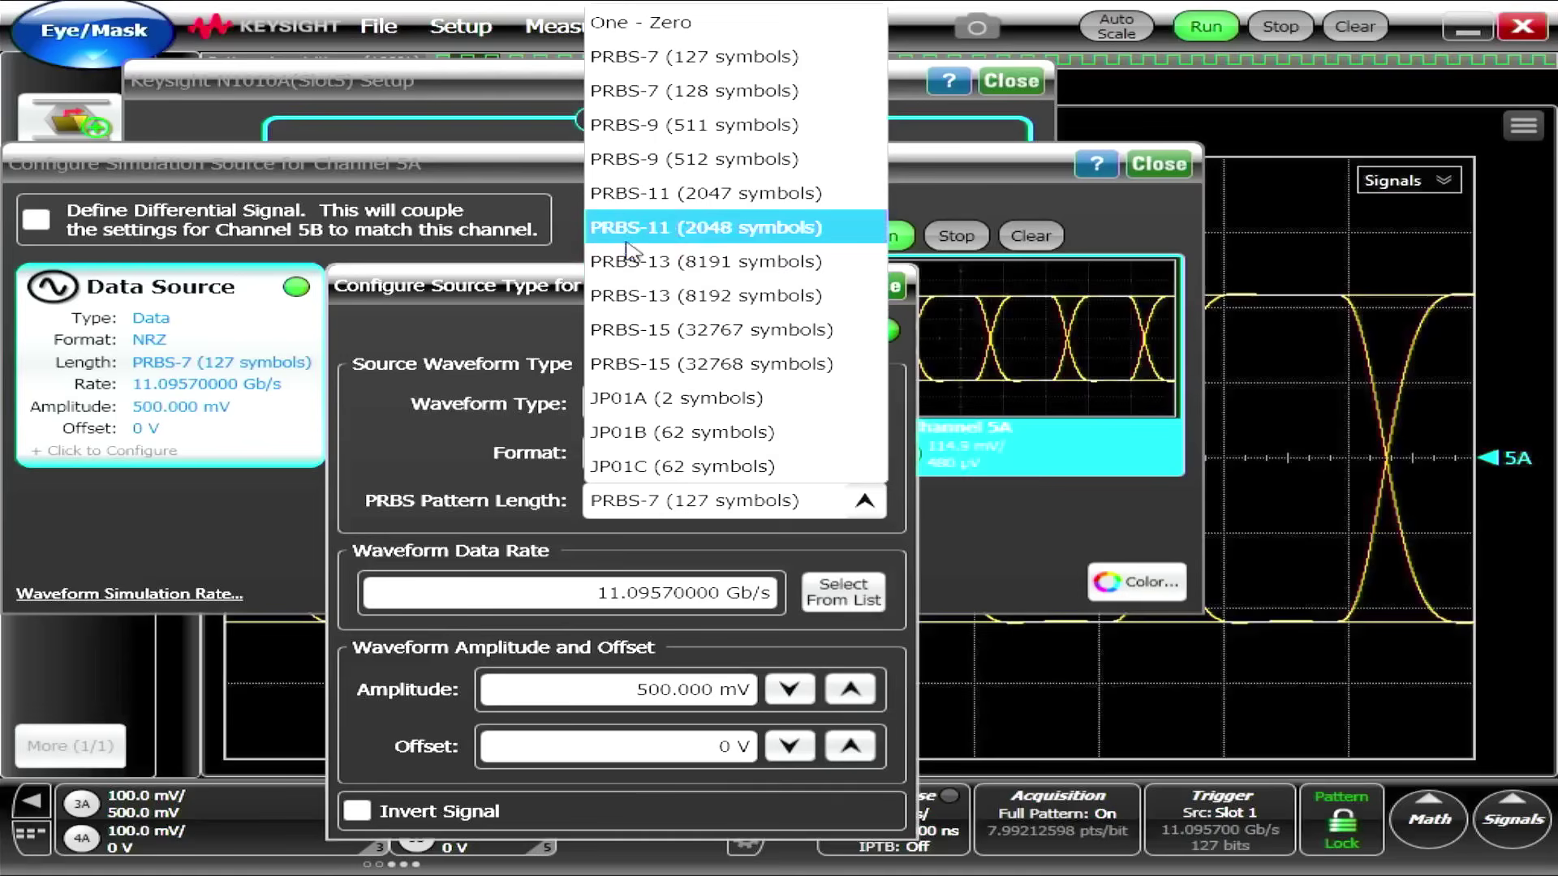
pyautogui.click(705, 234)
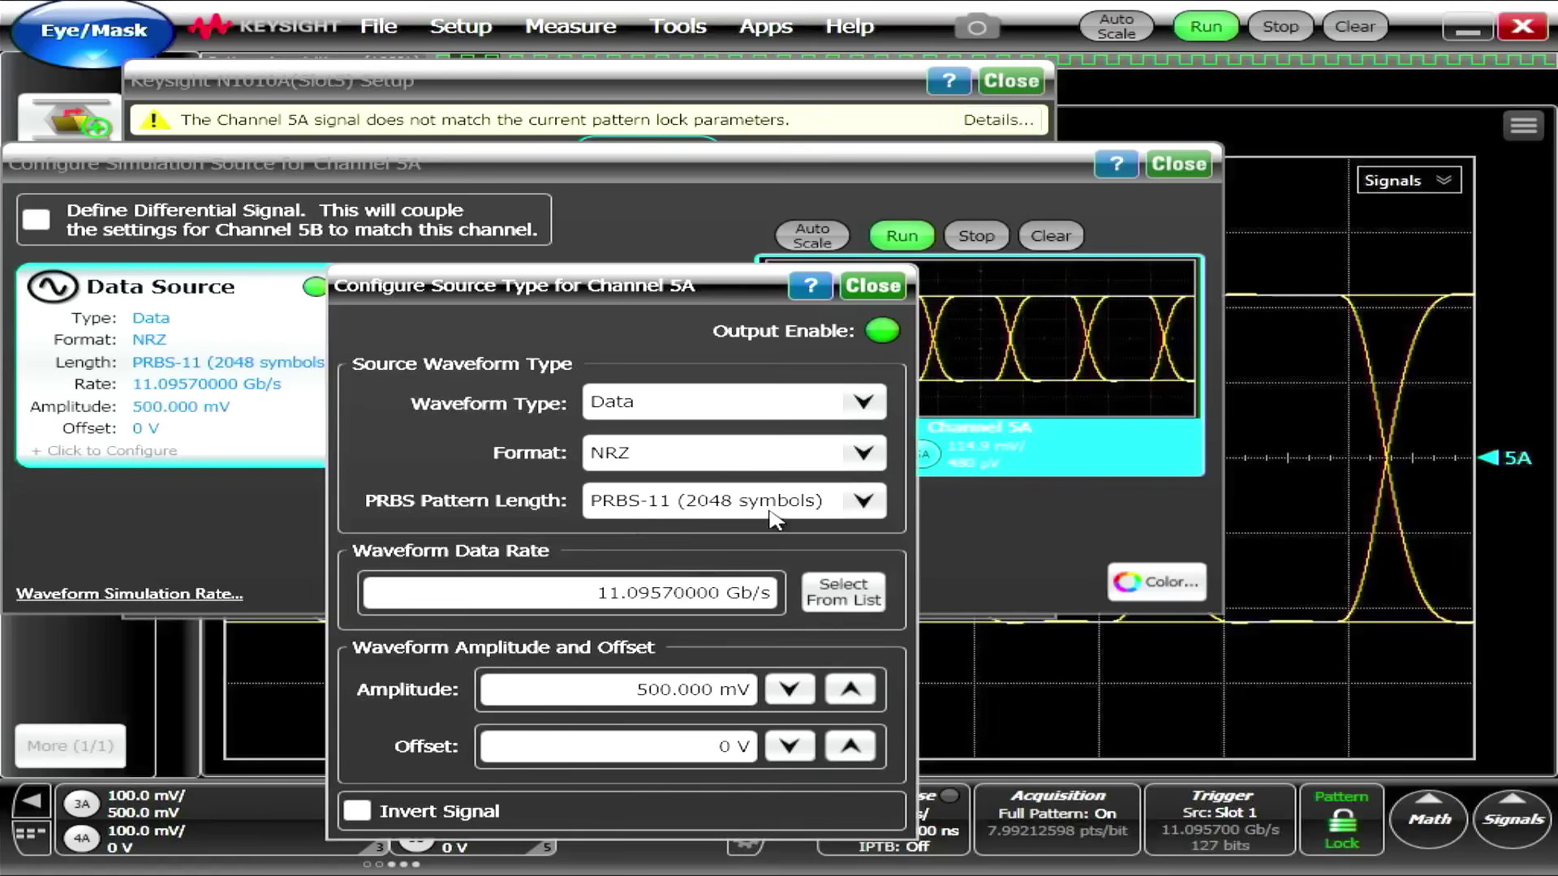
# Step: Pick 10.3125 Gb/s (10Gb Ethernet LR/ER) from the standard data-rate list for channel 5A
pyautogui.click(843, 593)
pyautogui.scroll(7, 706, 357)
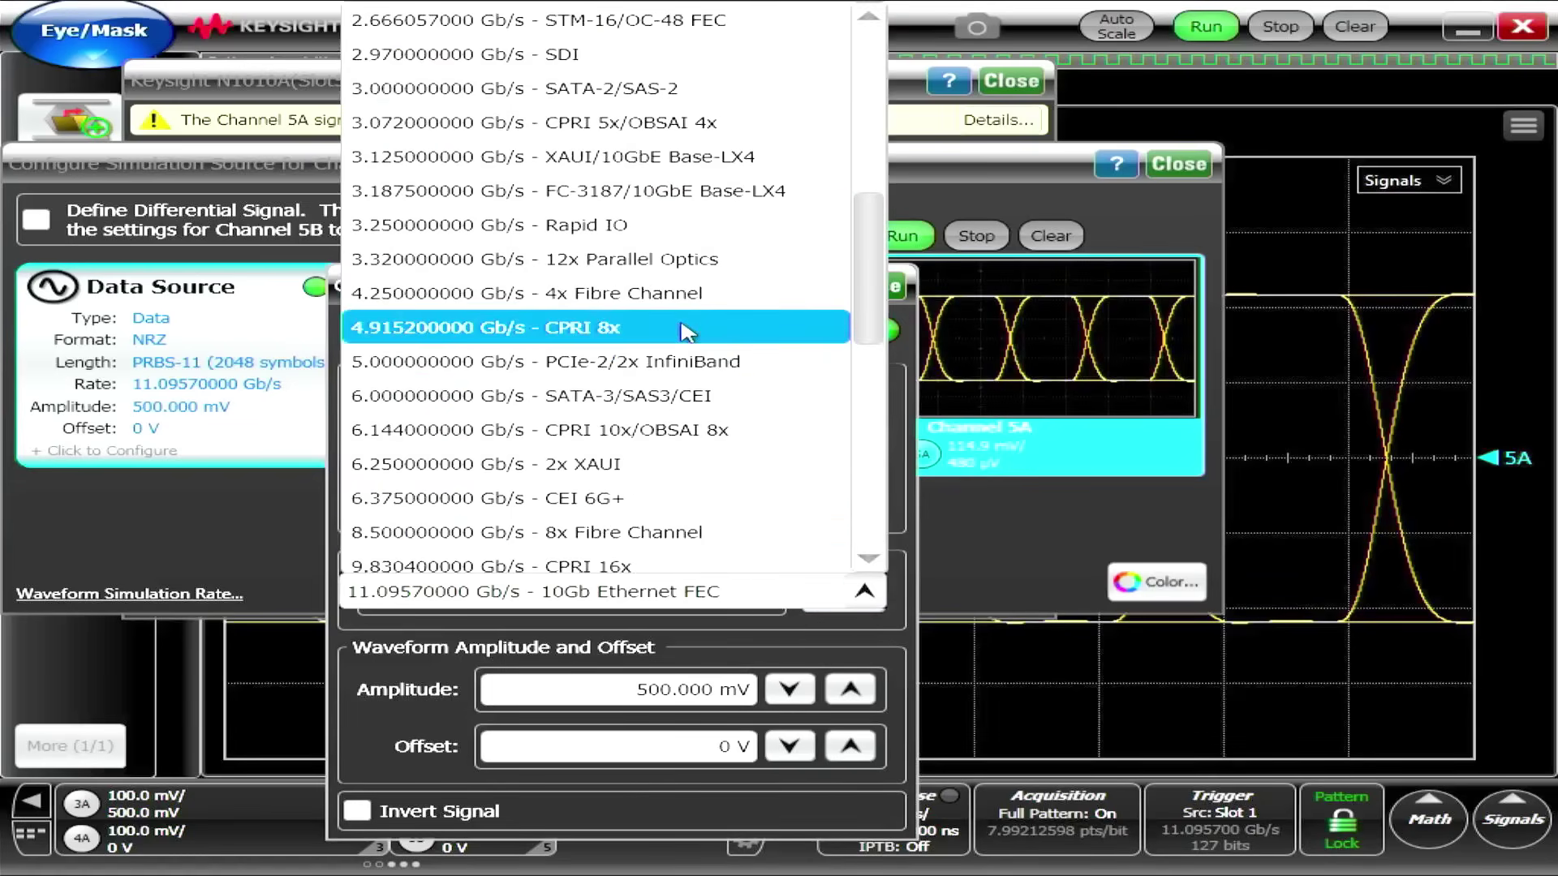
pyautogui.scroll(4, 689, 324)
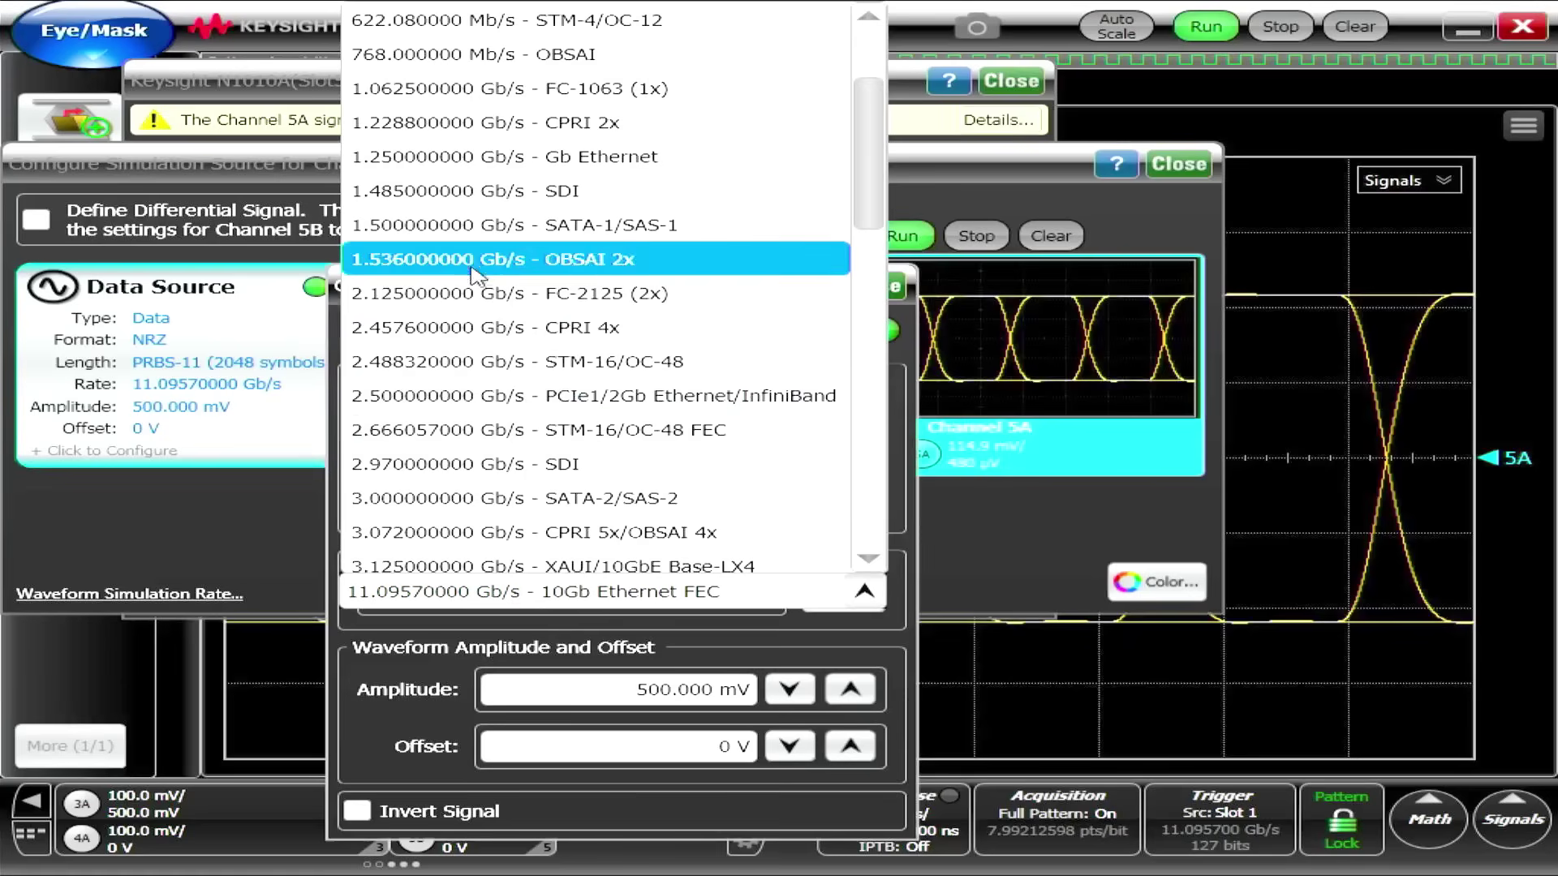
pyautogui.scroll(2, 487, 259)
pyautogui.scroll(-1, 487, 235)
pyautogui.scroll(1, 487, 225)
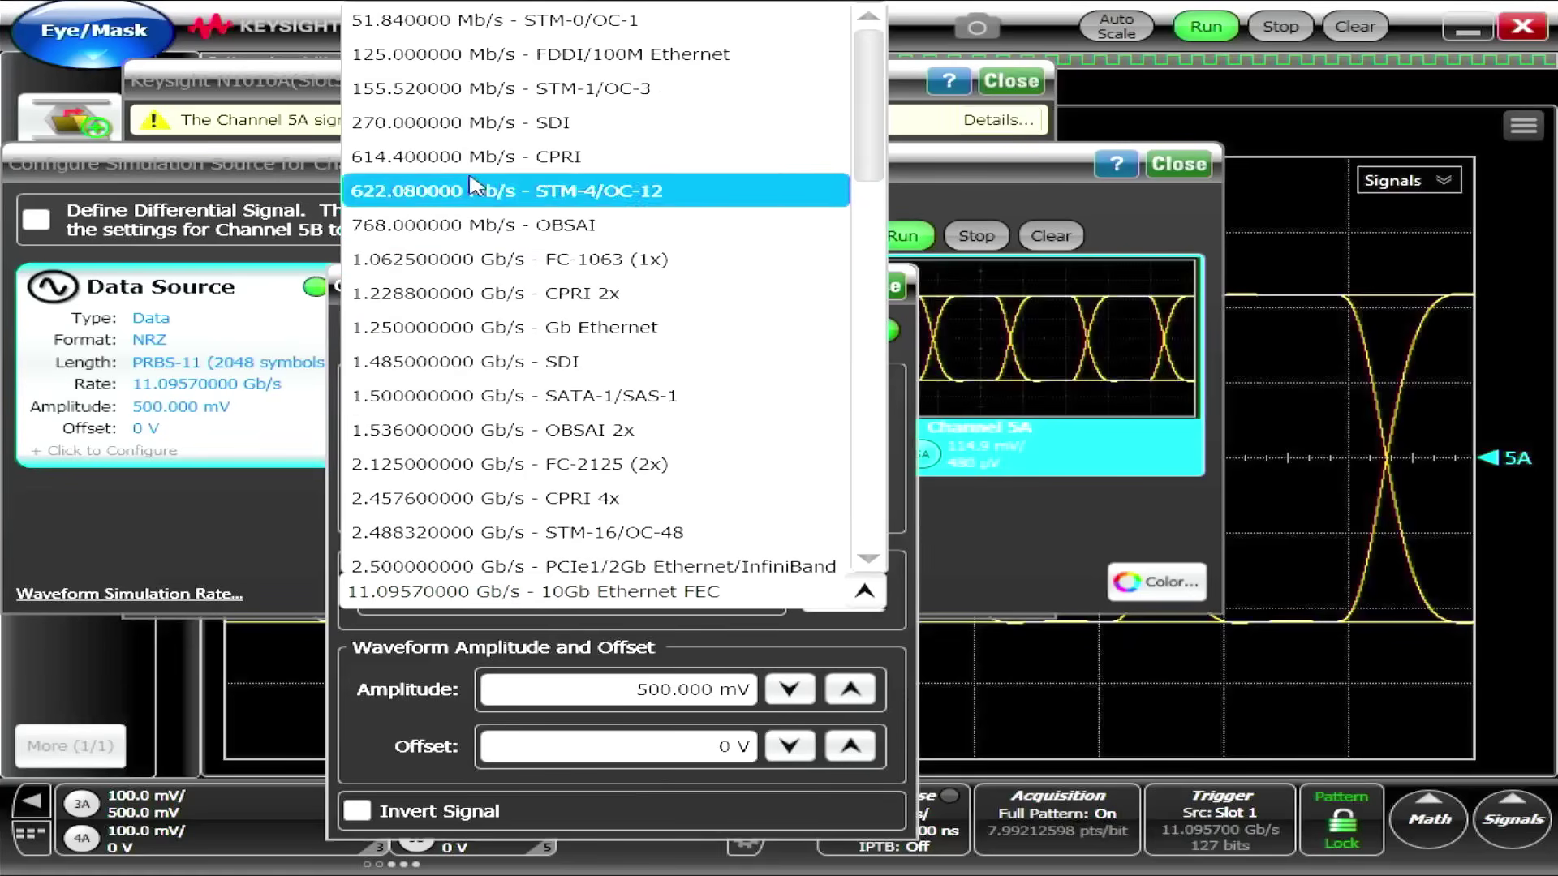
pyautogui.scroll(-1, 557, 138)
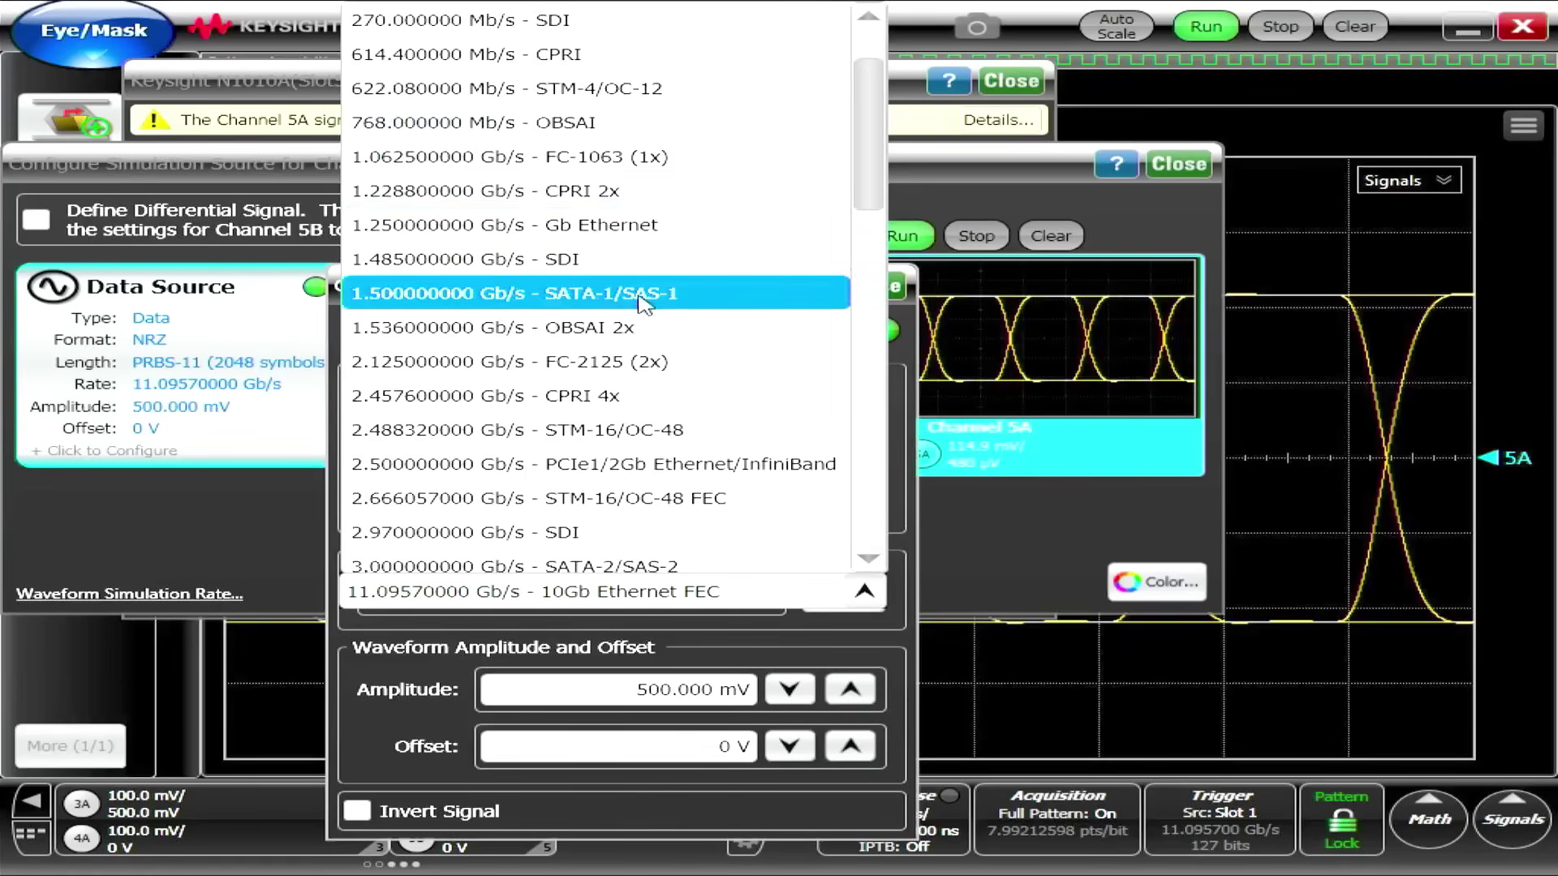
pyautogui.scroll(-4, 658, 349)
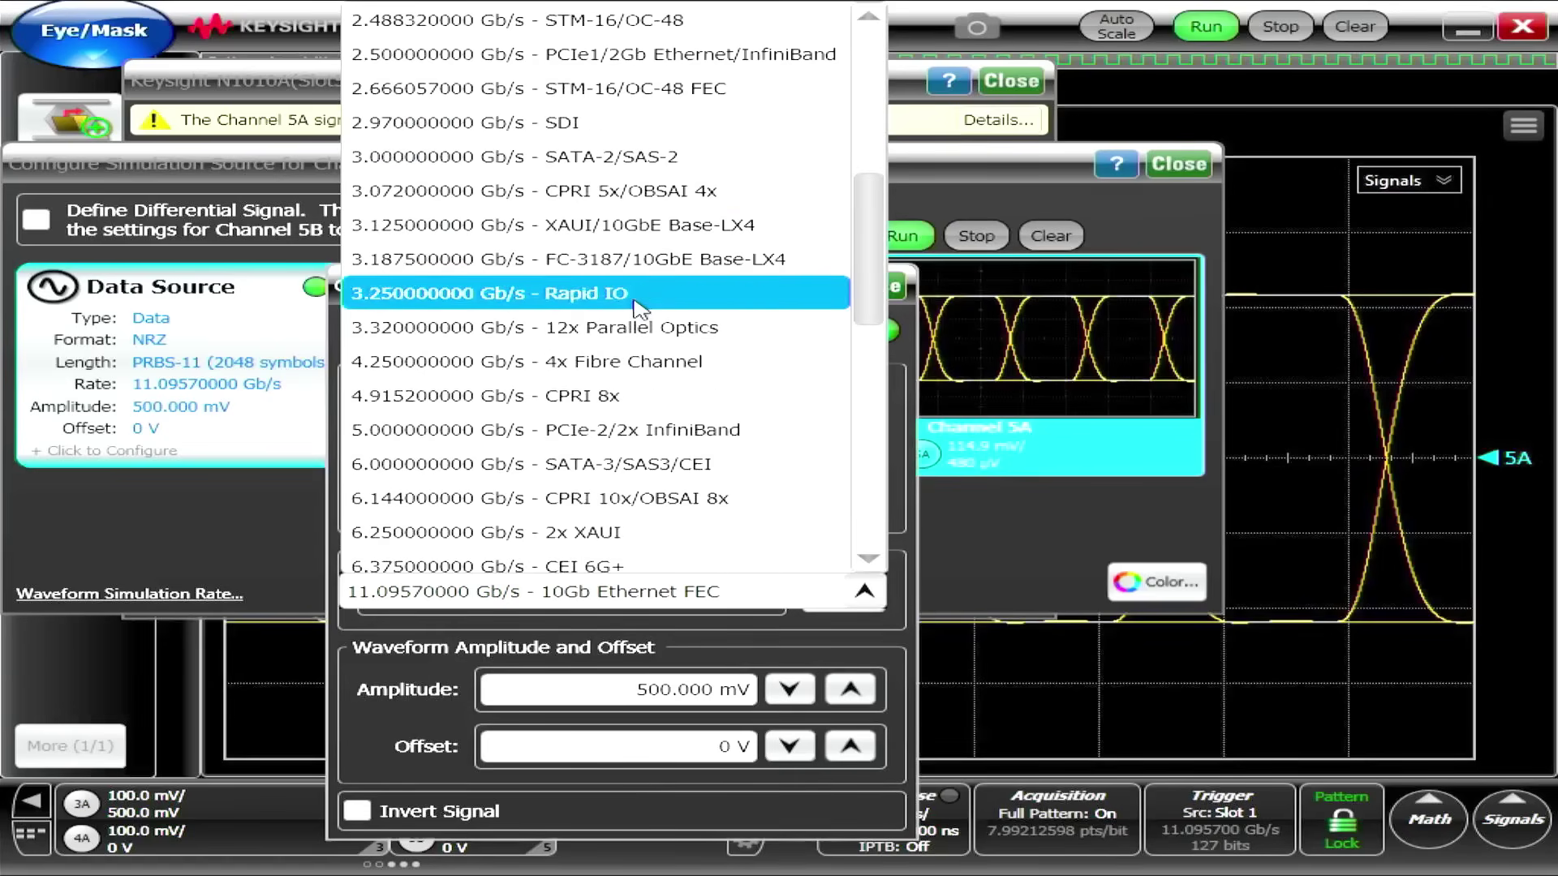
pyautogui.scroll(-4, 641, 430)
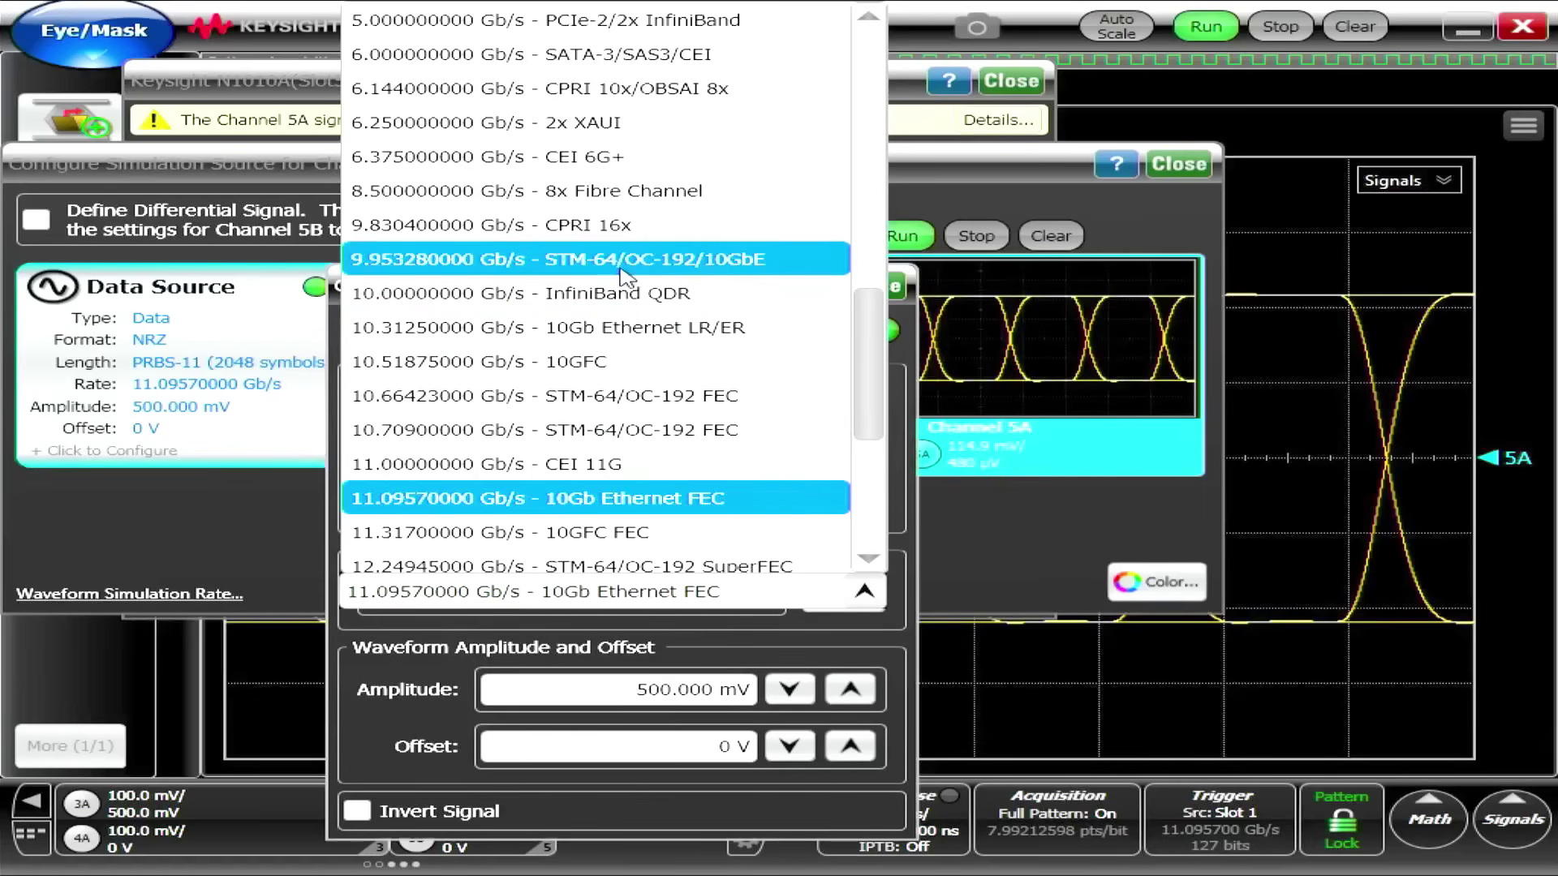
pyautogui.click(624, 327)
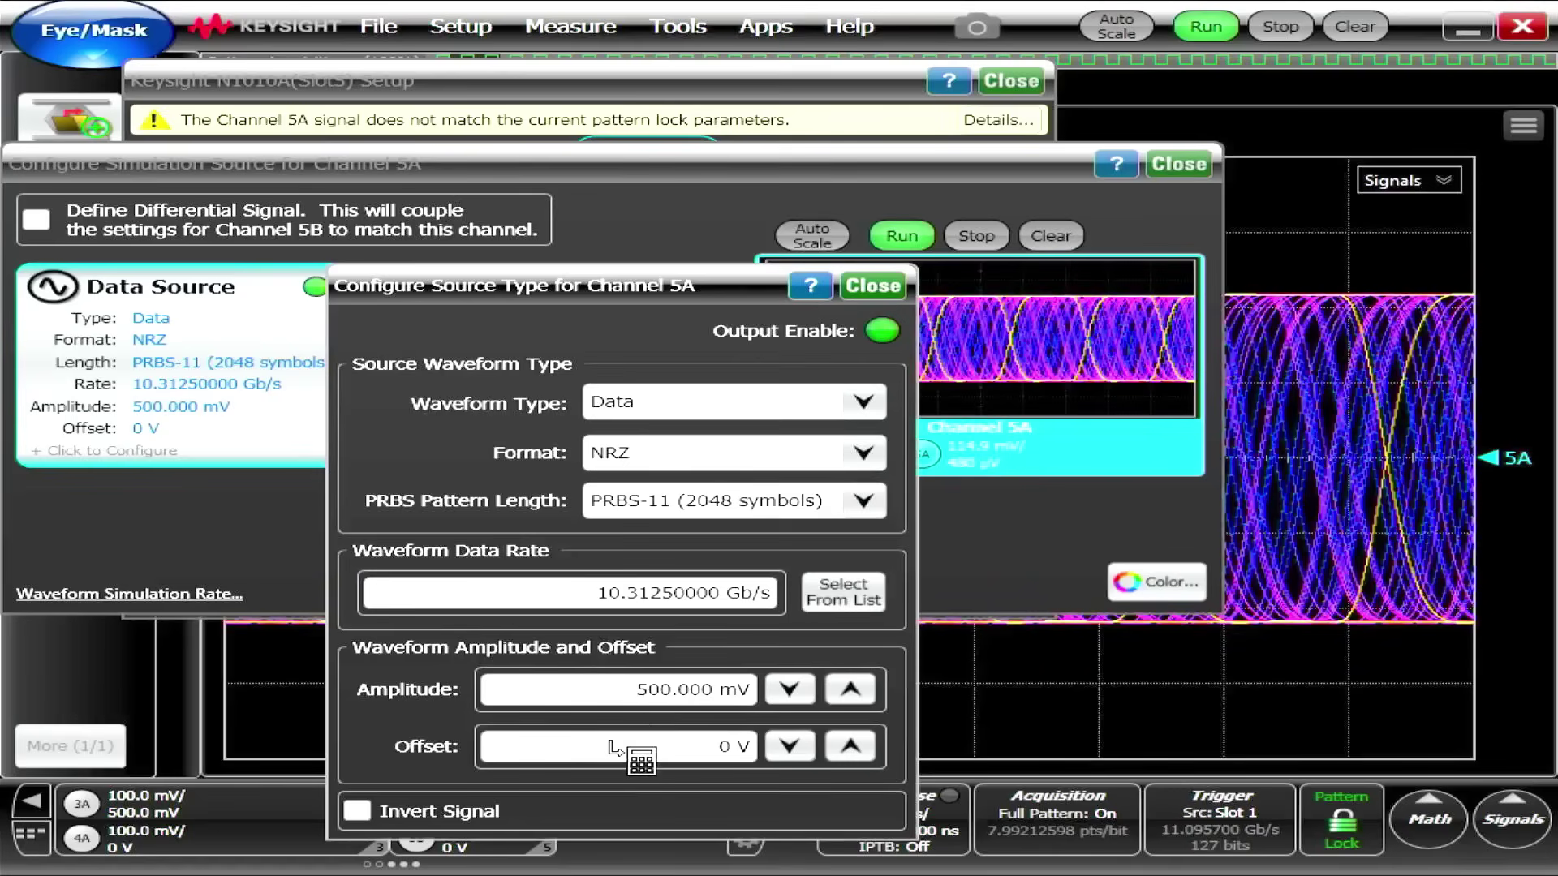
# Step: Close the source dialogs and autodetect the pattern trigger, locking at 10.3125 Gb/s with 2048 bits
pyautogui.click(886, 294)
pyautogui.click(1180, 164)
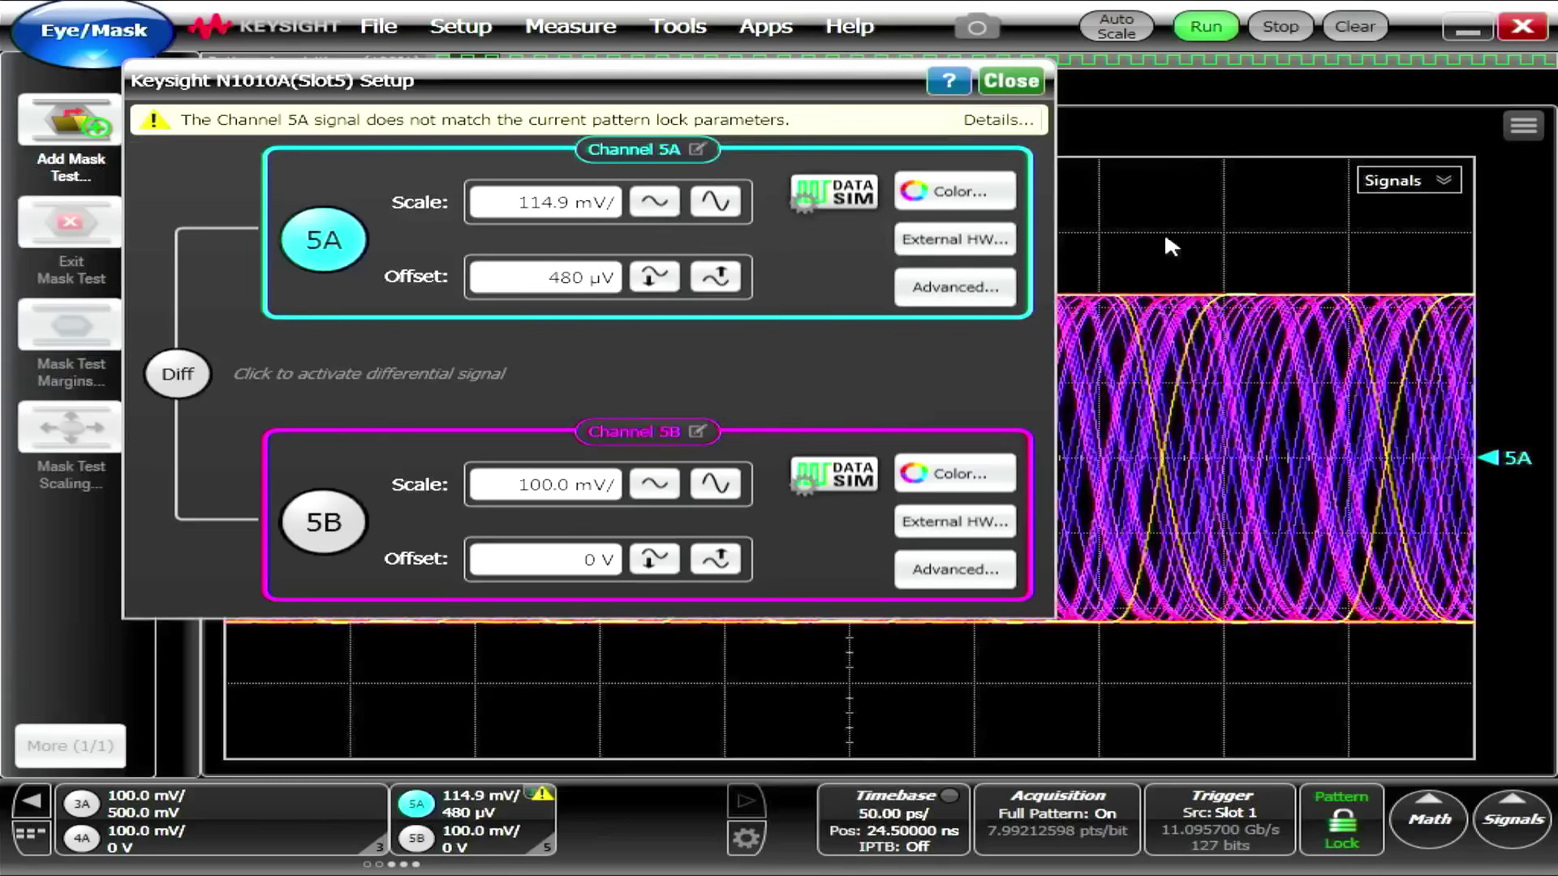
pyautogui.click(1011, 80)
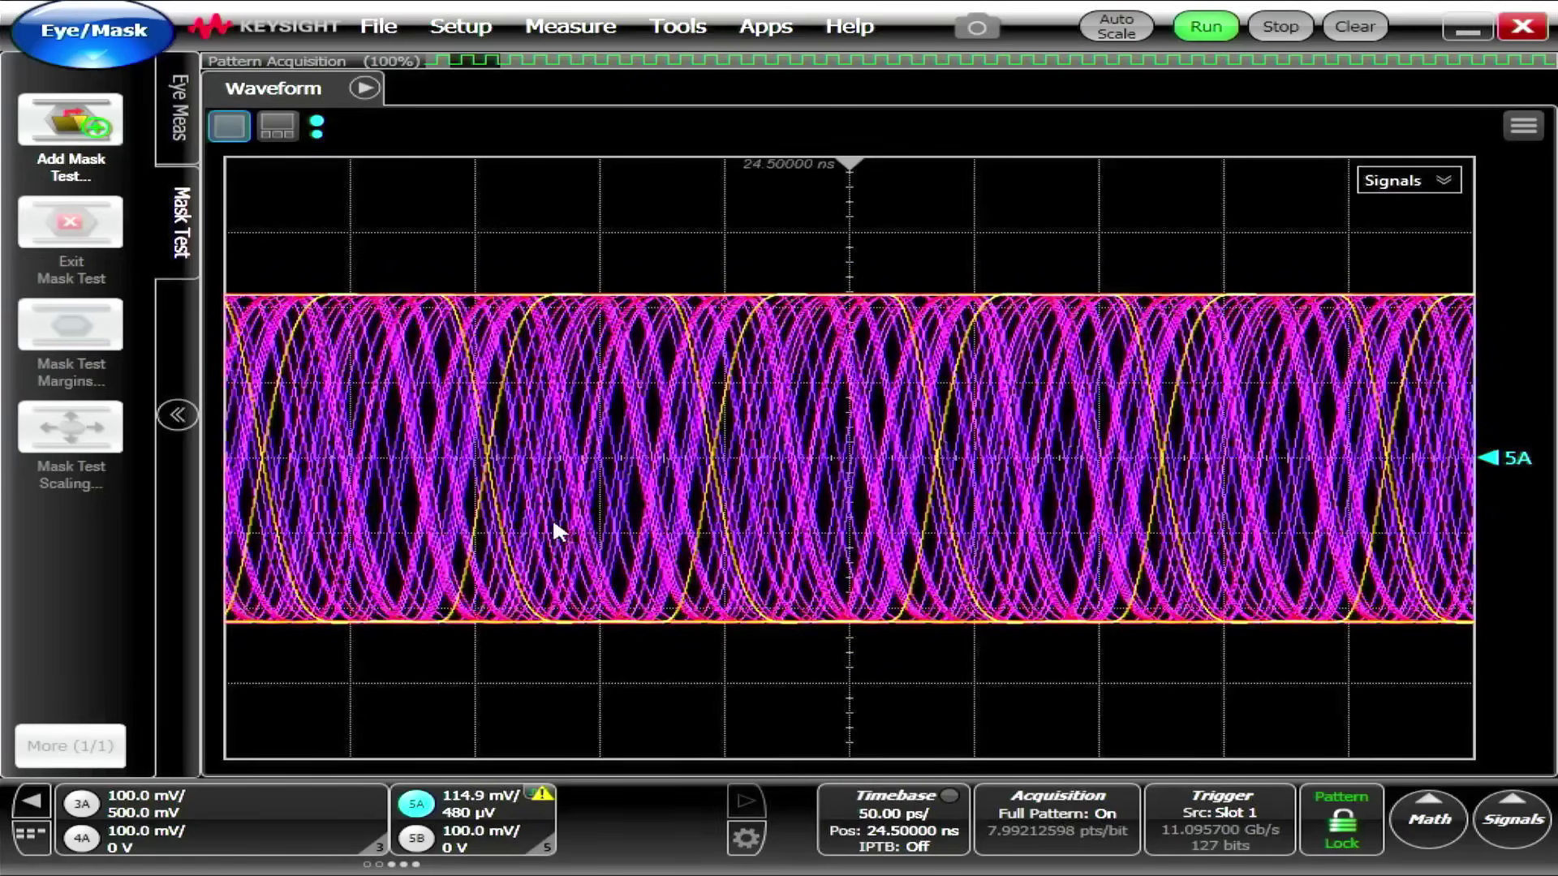
pyautogui.click(1198, 800)
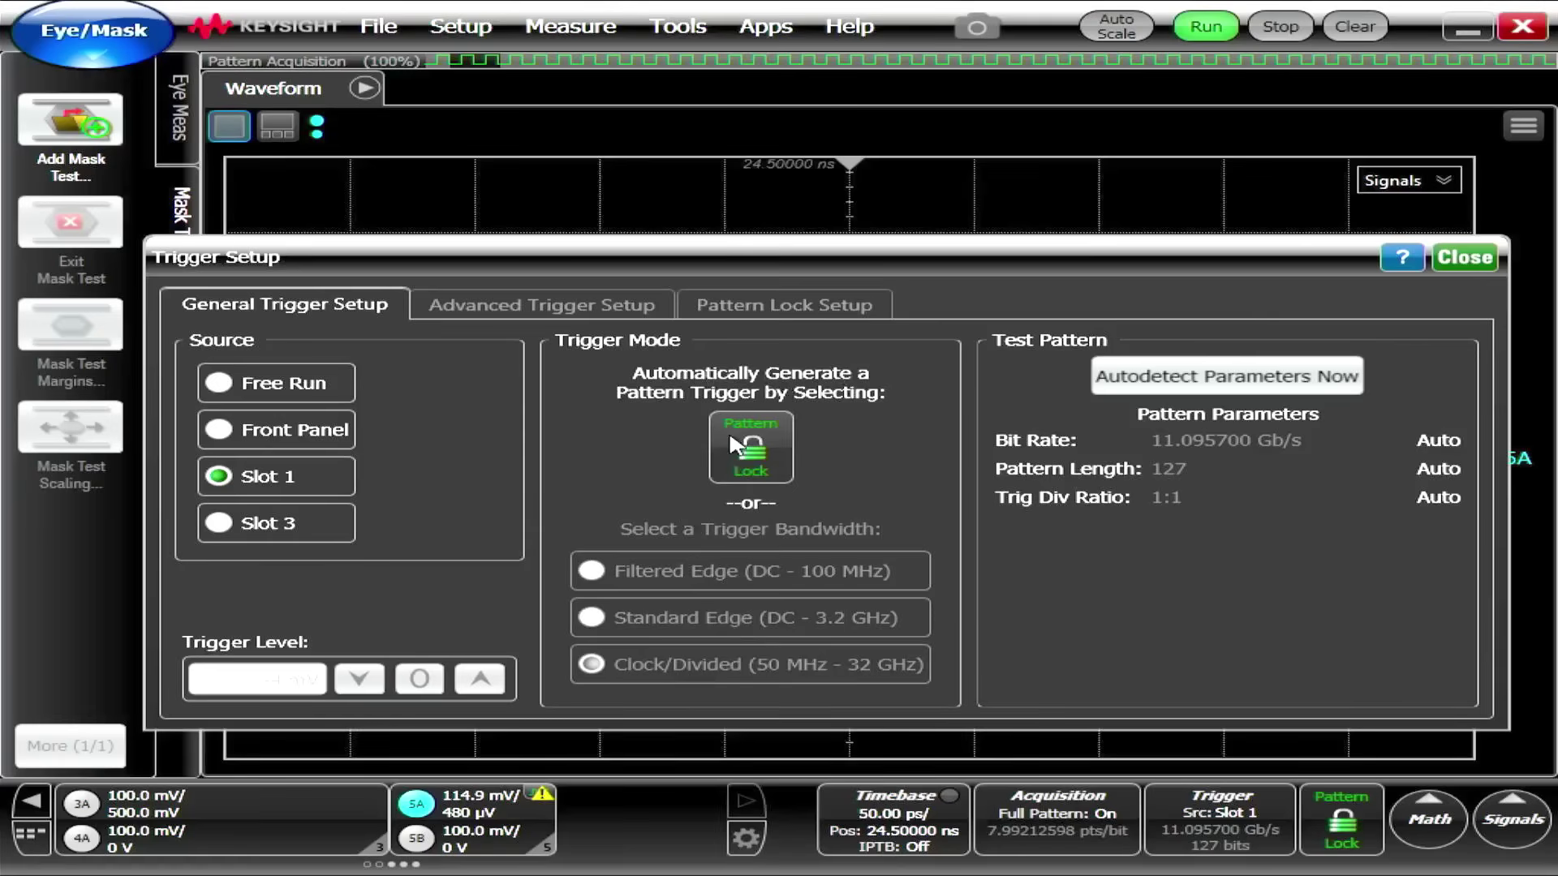
pyautogui.click(1182, 377)
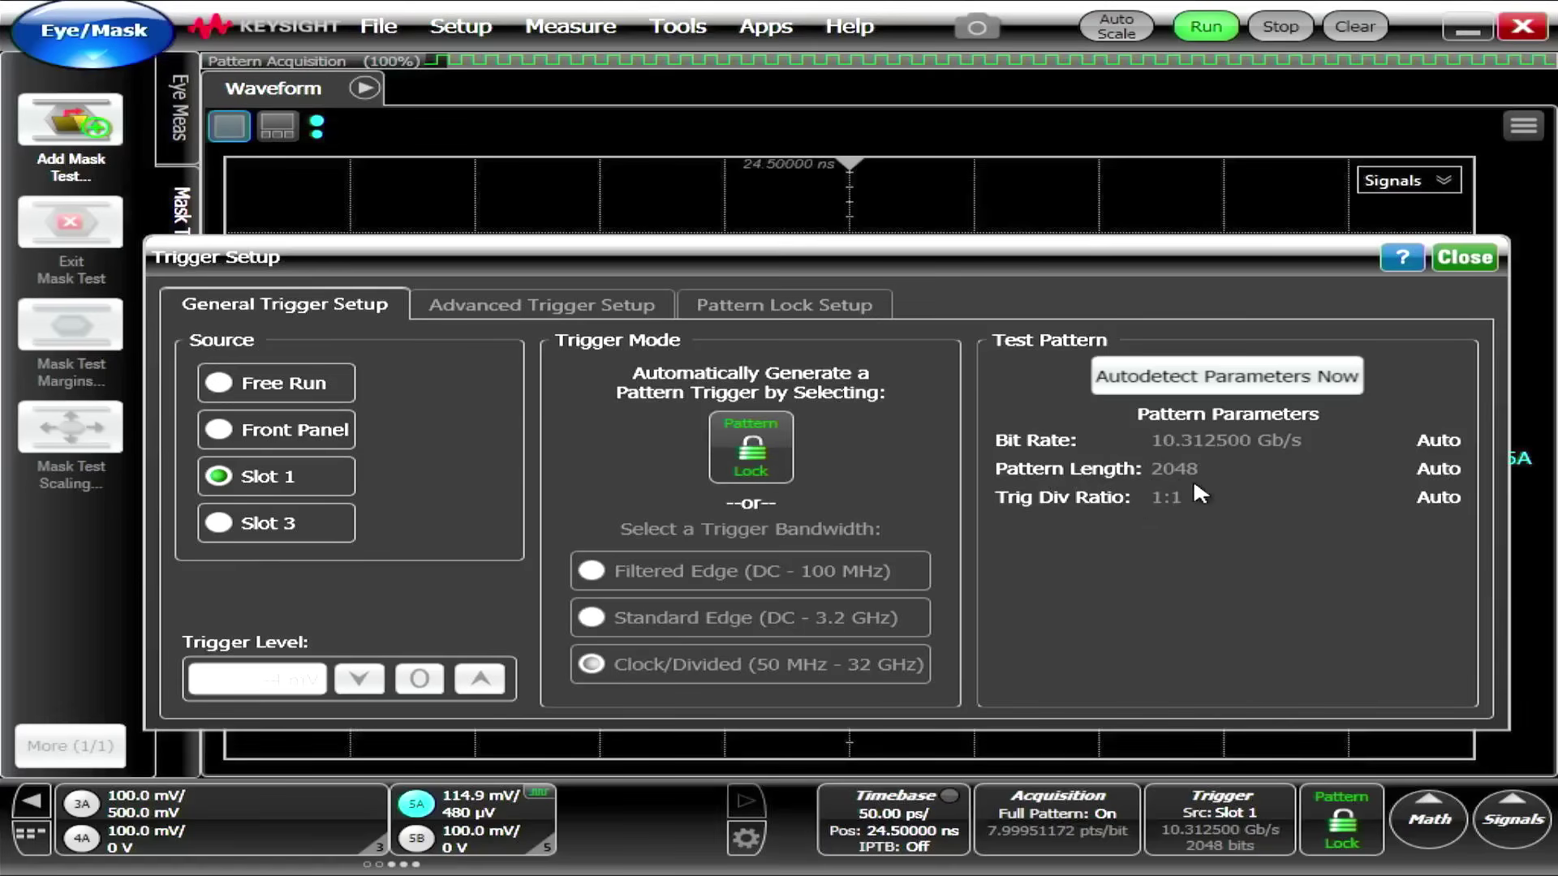
pyautogui.click(1465, 257)
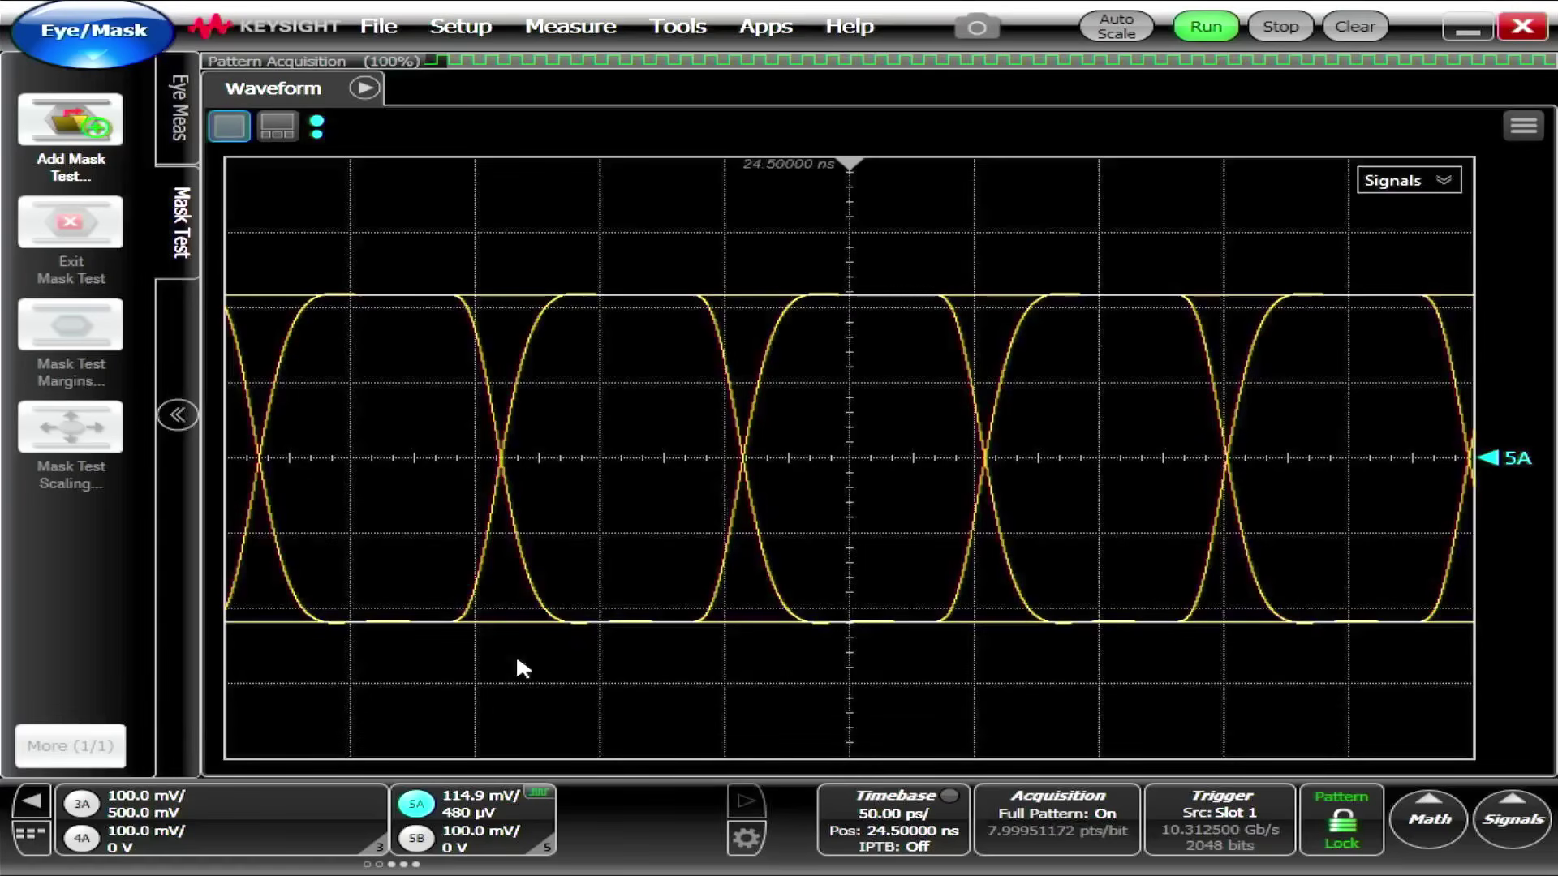
# Step: Return the timebase to 50 ps/div and reopen the Slot 5 channel setup
pyautogui.click(458, 799)
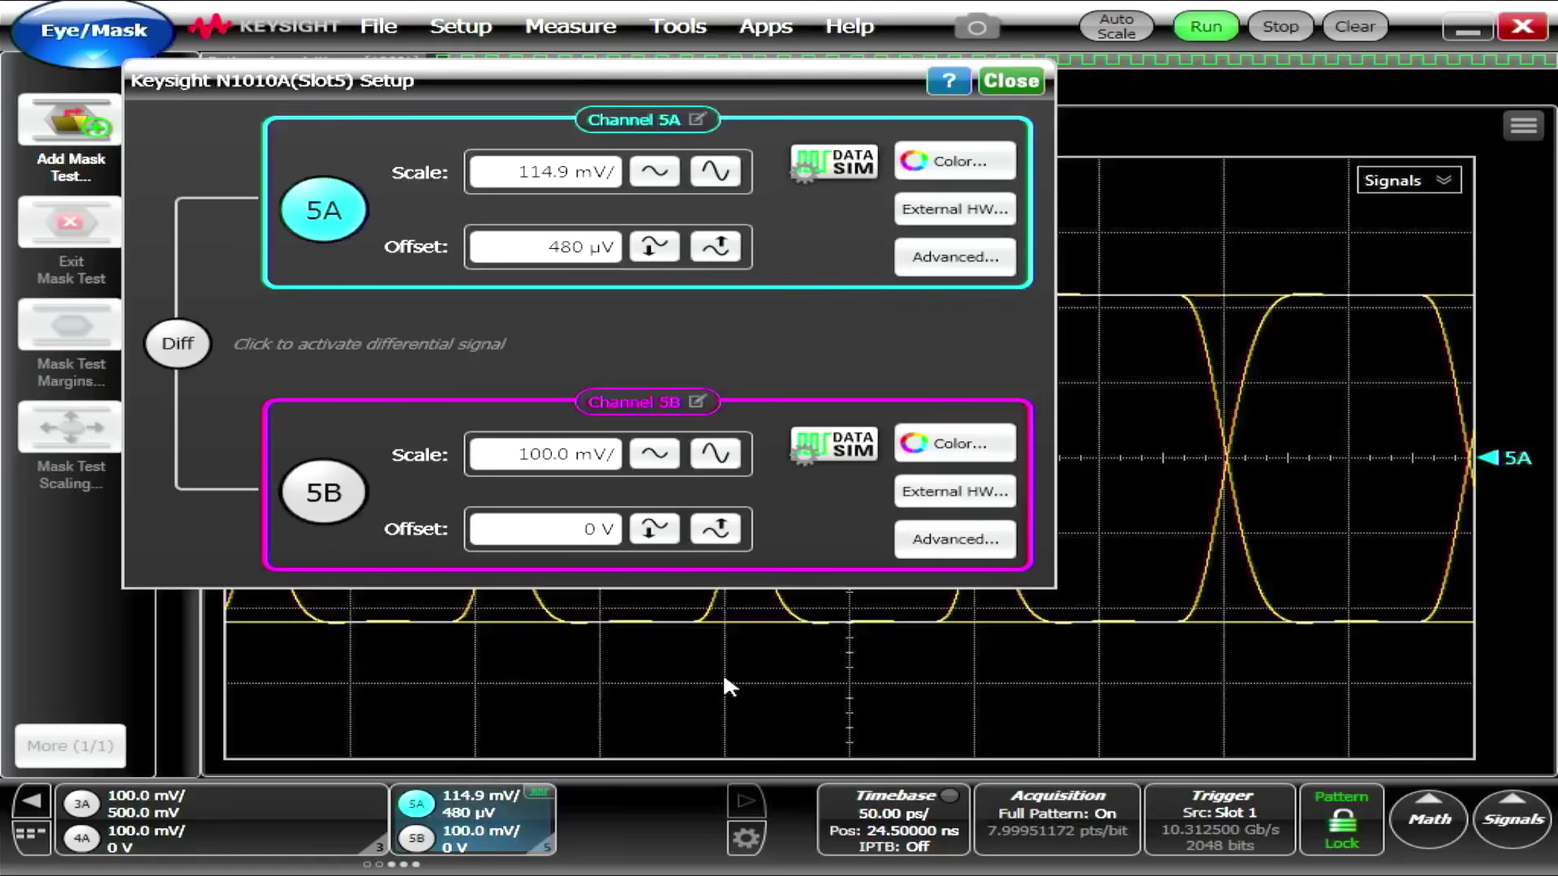
pyautogui.click(1011, 81)
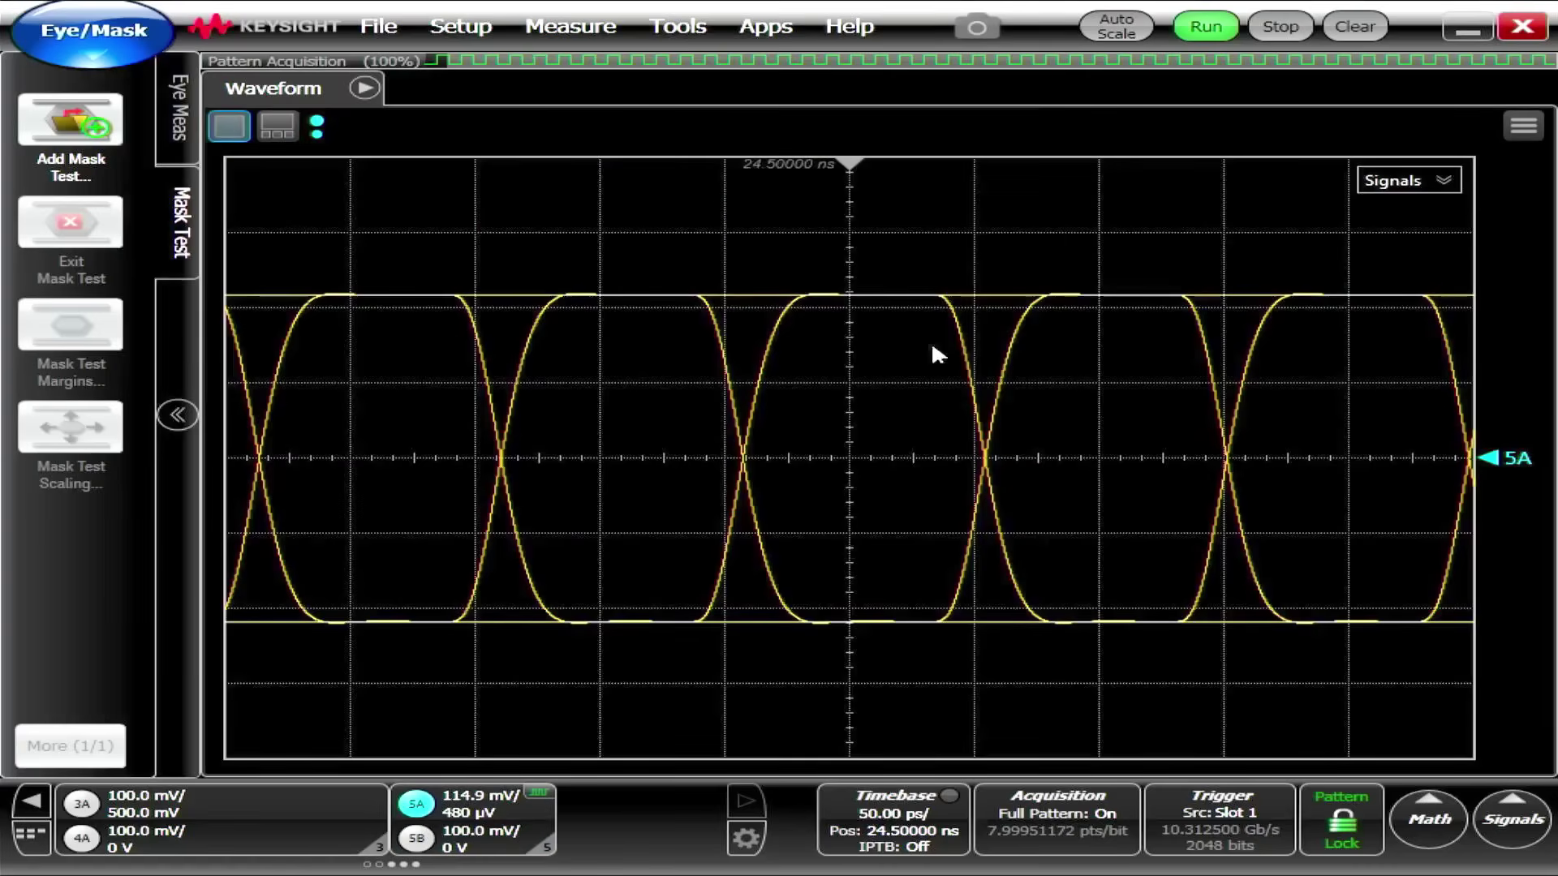
pyautogui.scroll(-1, 844, 386)
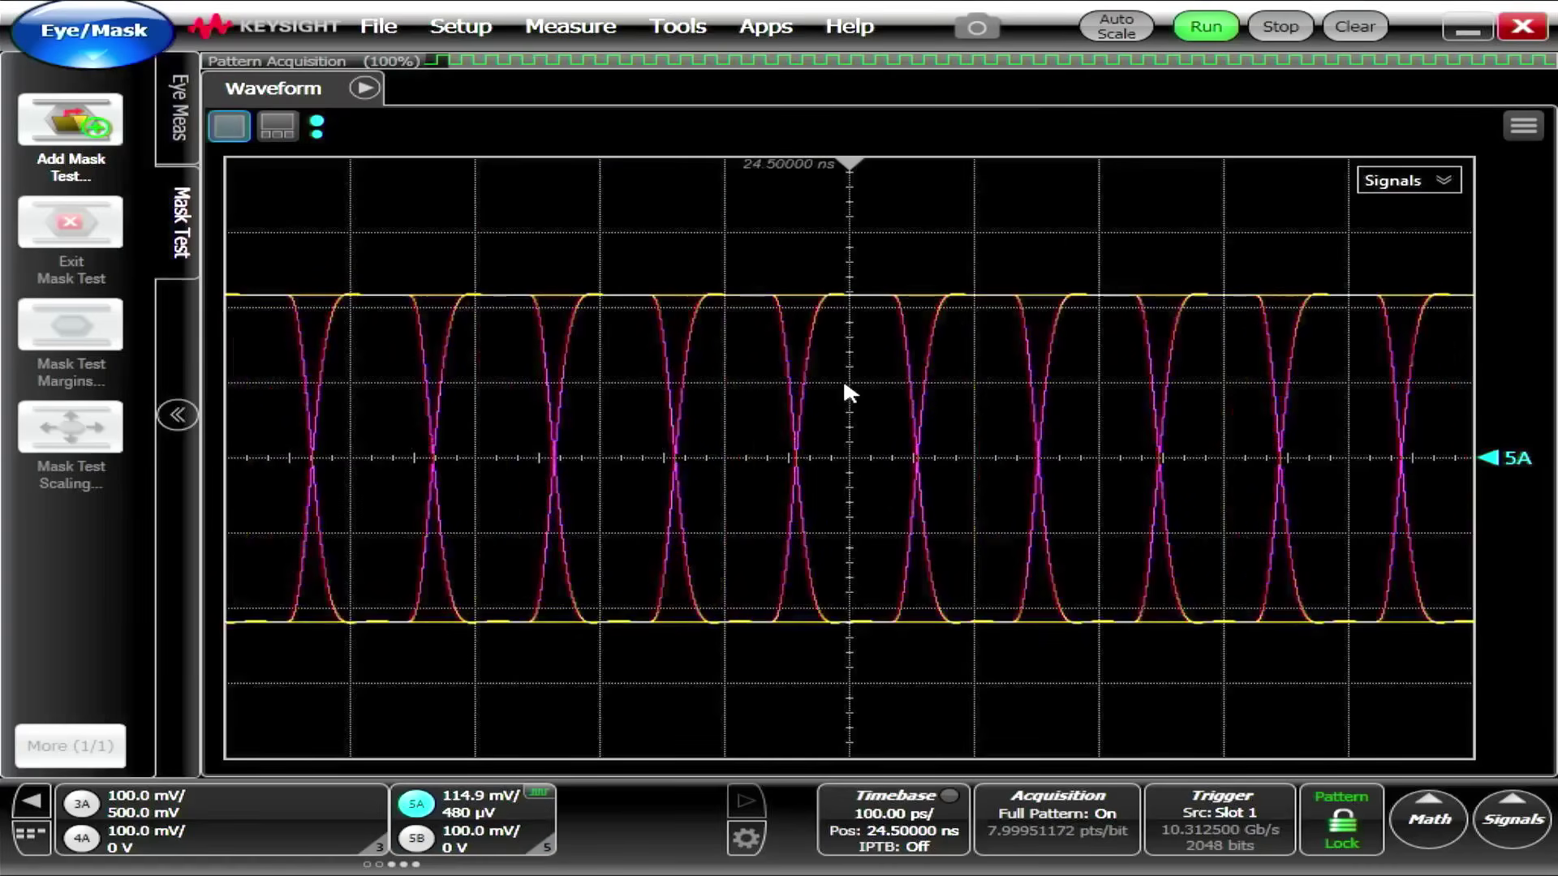
pyautogui.scroll(2, 843, 386)
pyautogui.scroll(-1, 845, 386)
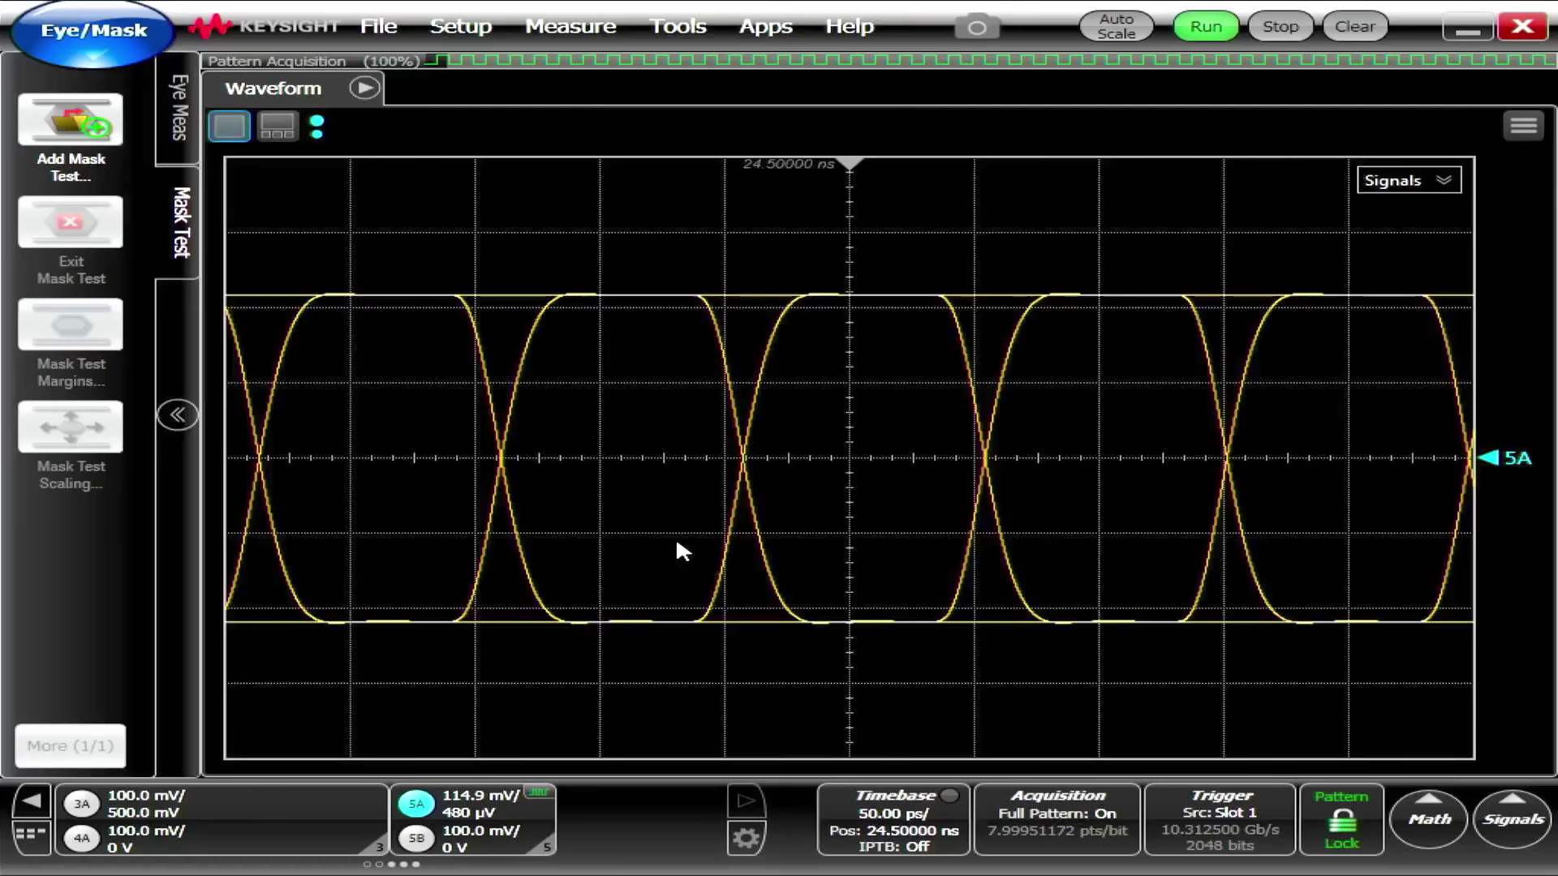
pyautogui.click(478, 803)
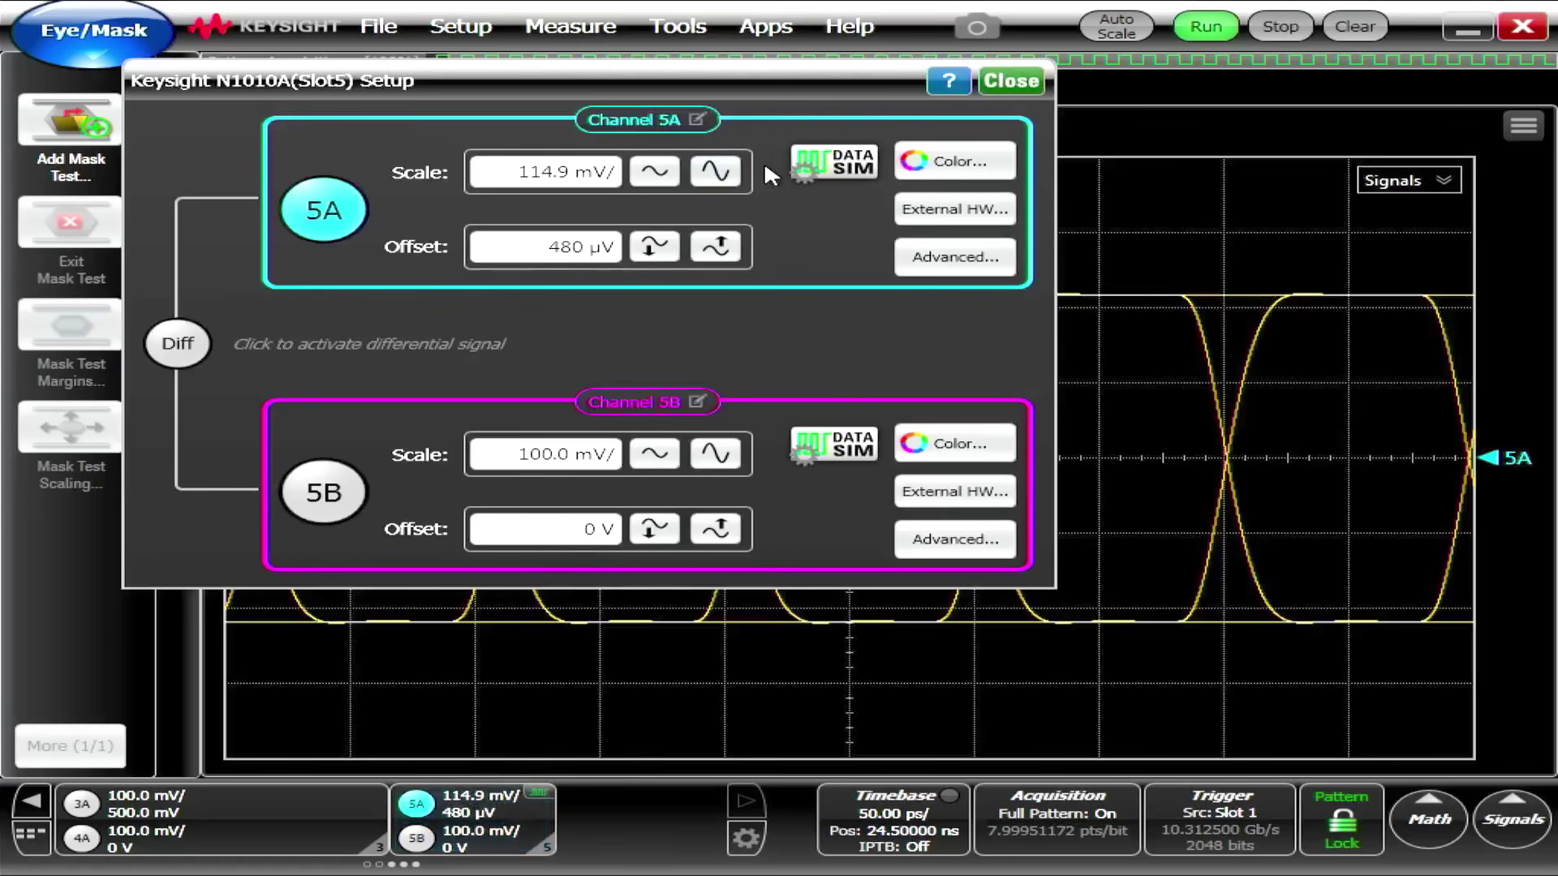
# Step: Add 4.000 ps random jitter to channel 5A's simulated signal and review the eye
pyautogui.click(813, 166)
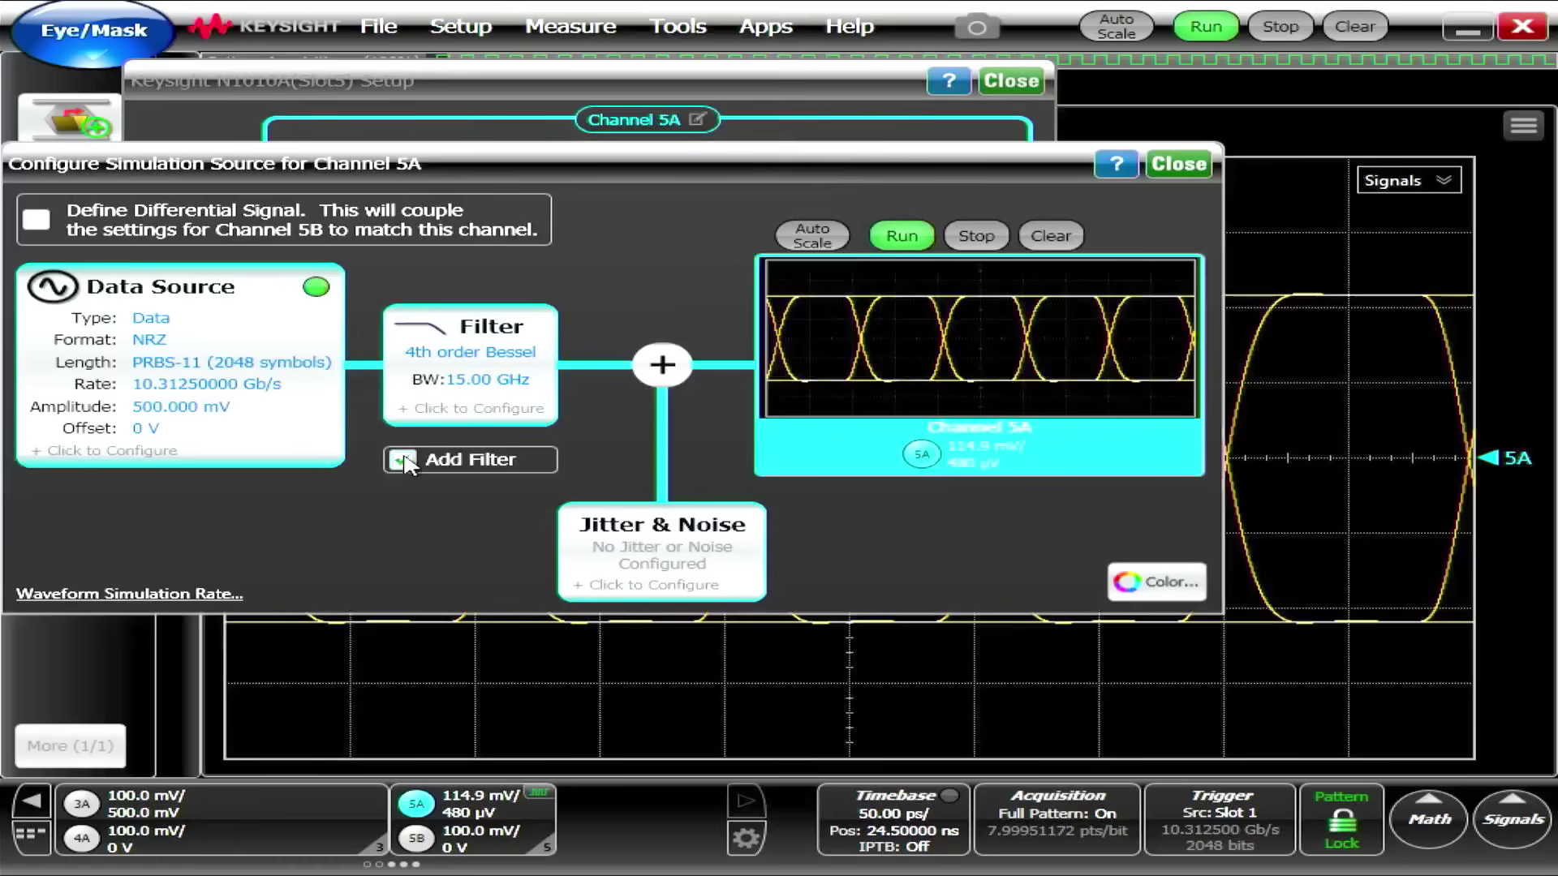
pyautogui.click(638, 545)
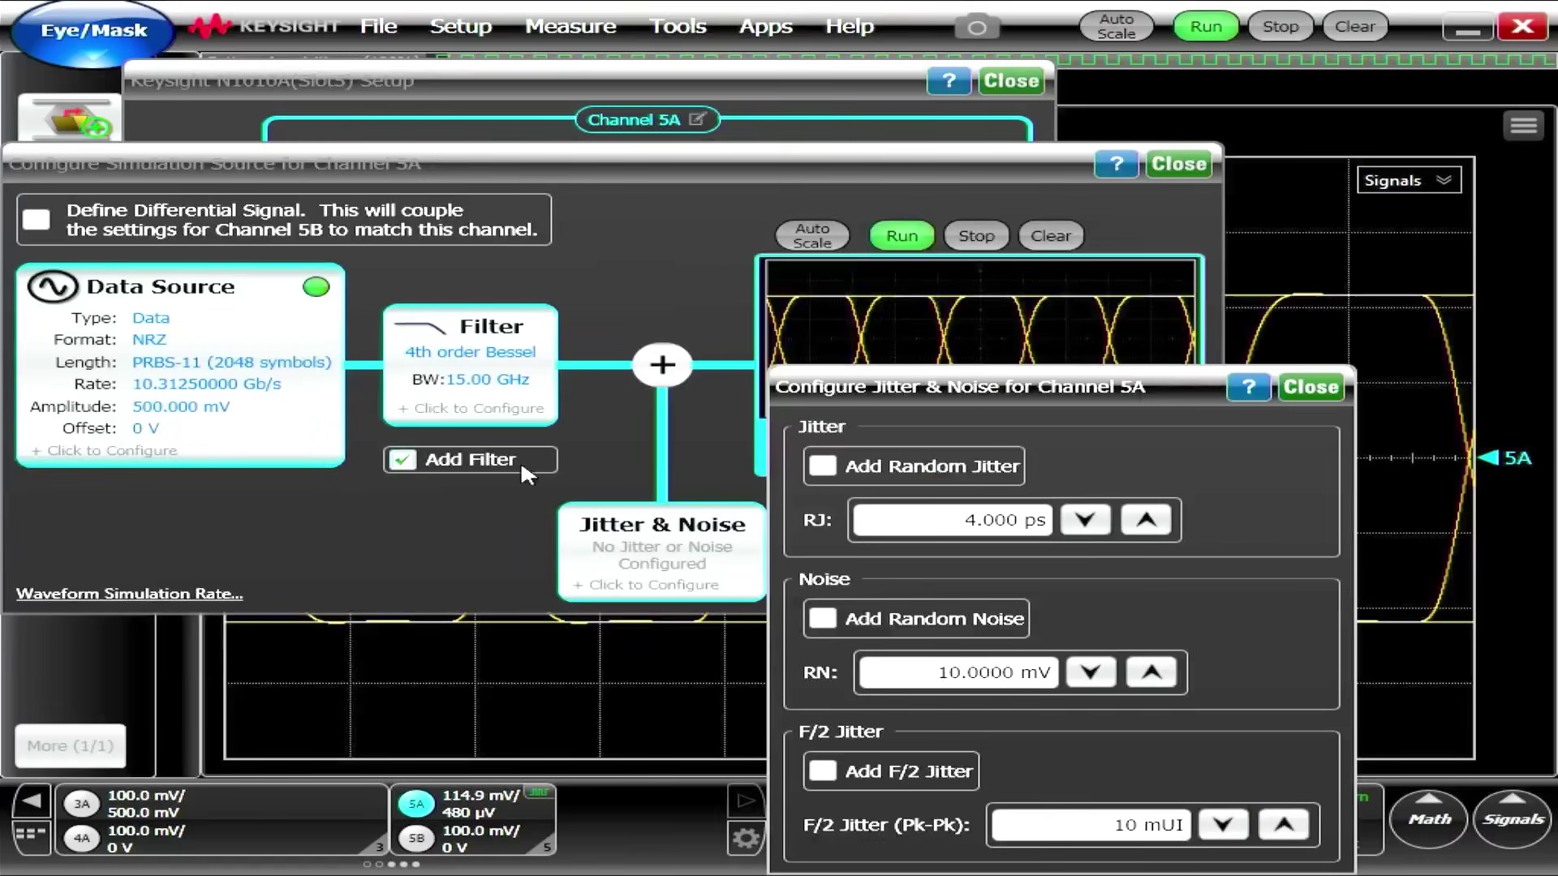
pyautogui.click(822, 469)
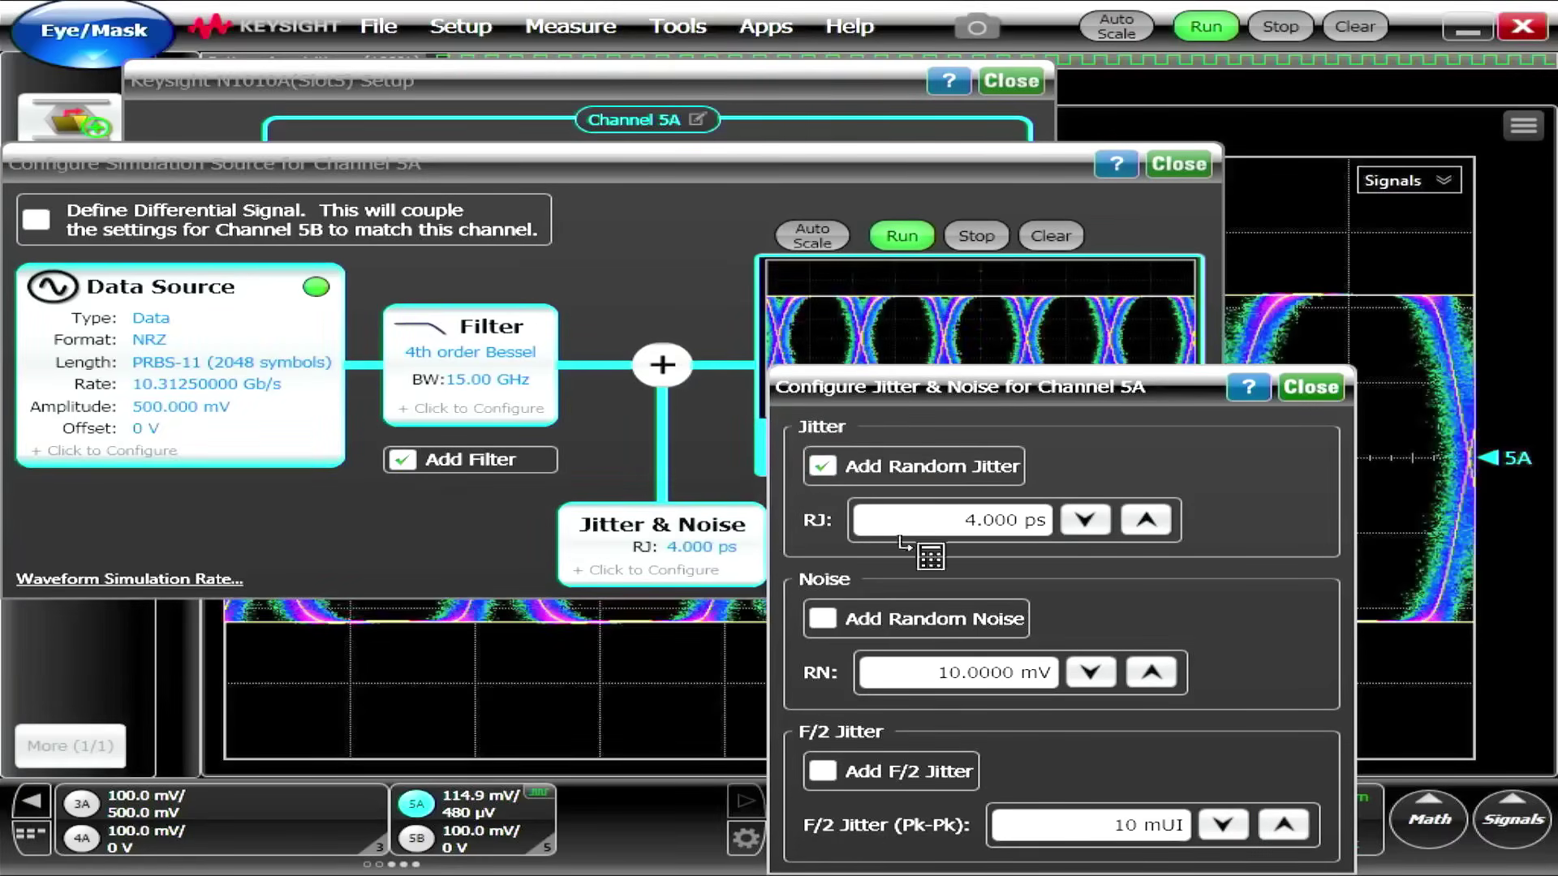
pyautogui.click(1309, 387)
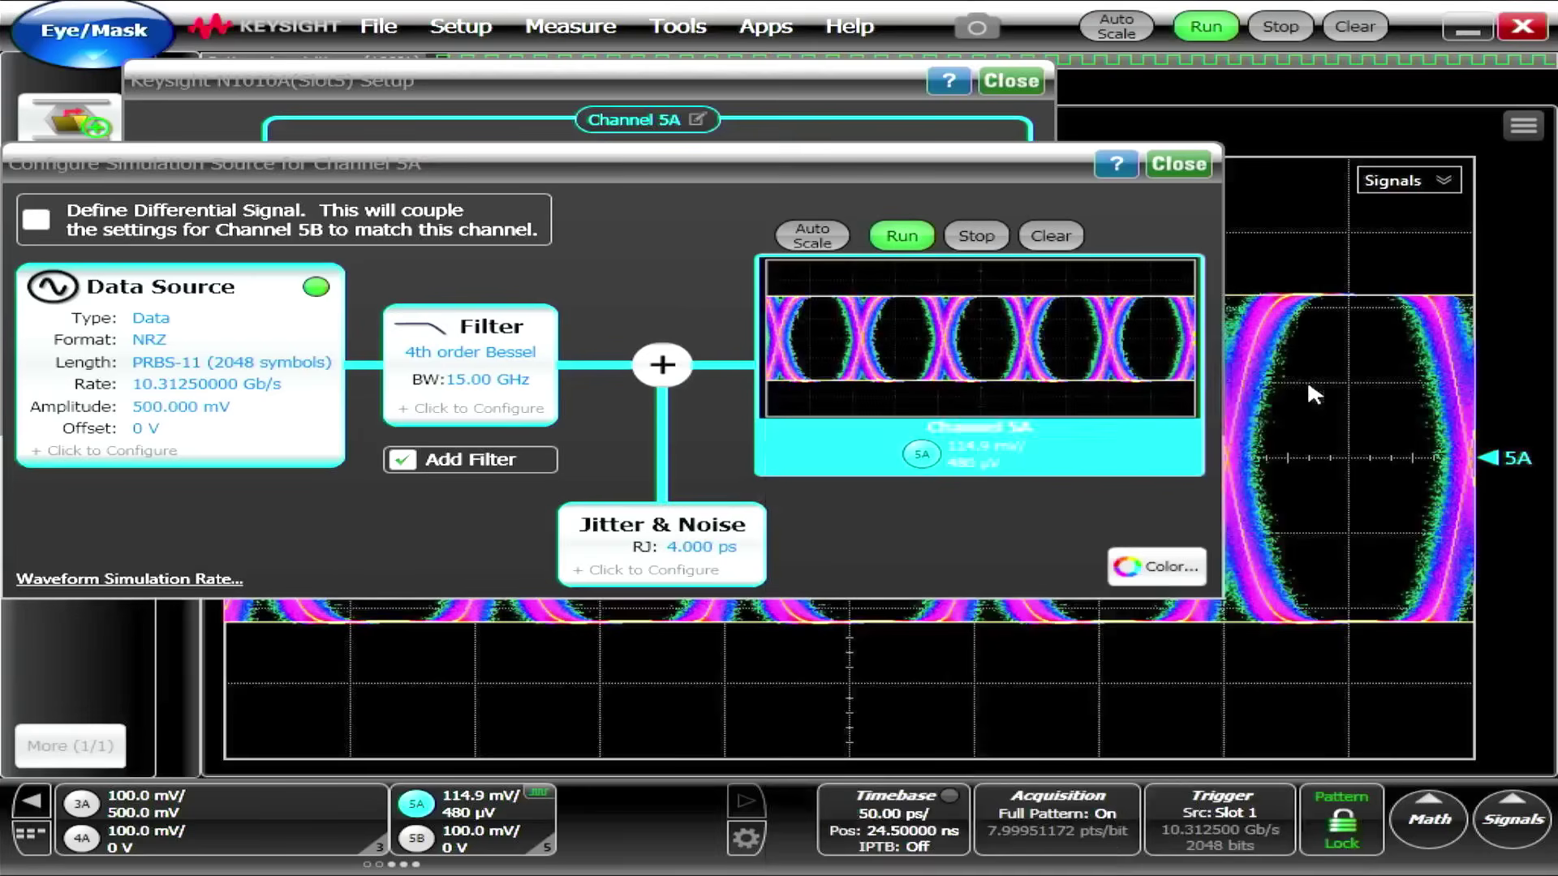
pyautogui.click(1178, 164)
pyautogui.click(1010, 81)
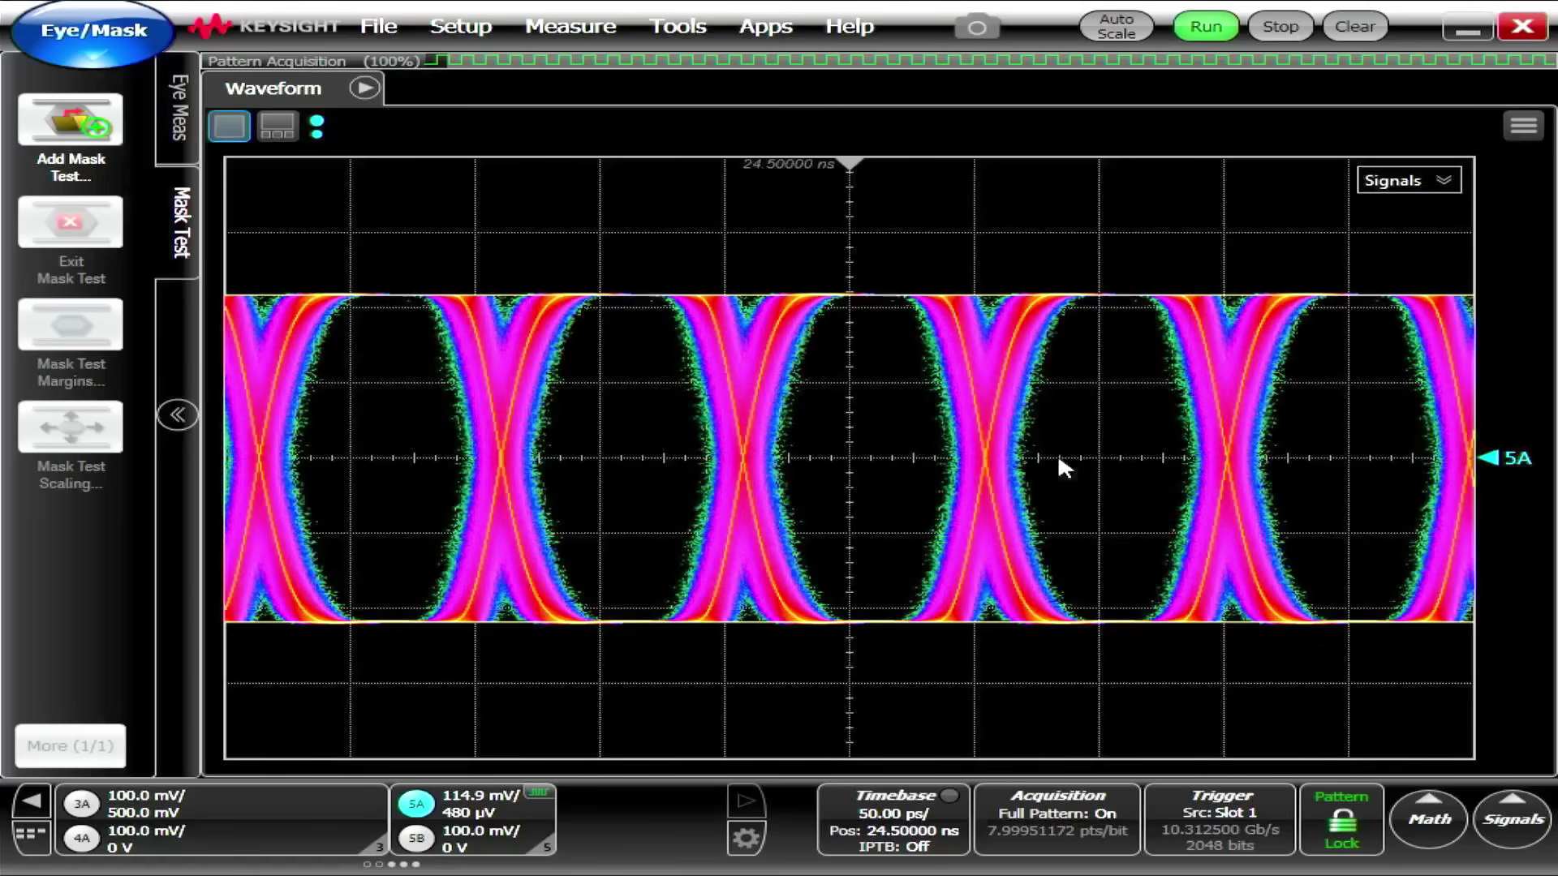
pyautogui.click(495, 811)
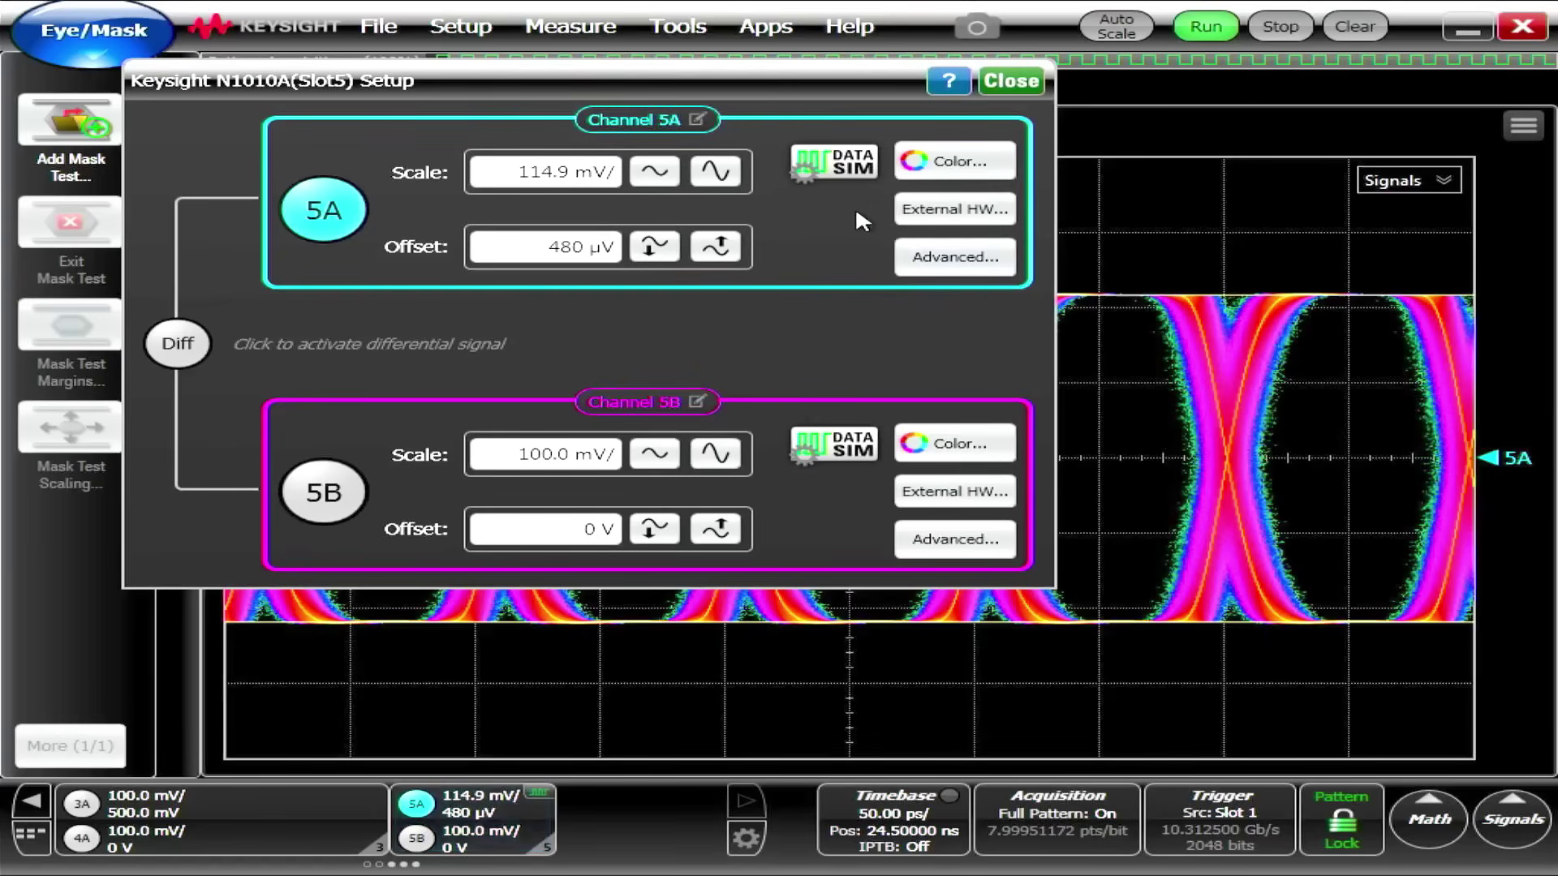
# Step: Add 10.0000 mV random noise to channel 5A's simulated signal and close the setup dialogs
pyautogui.click(843, 177)
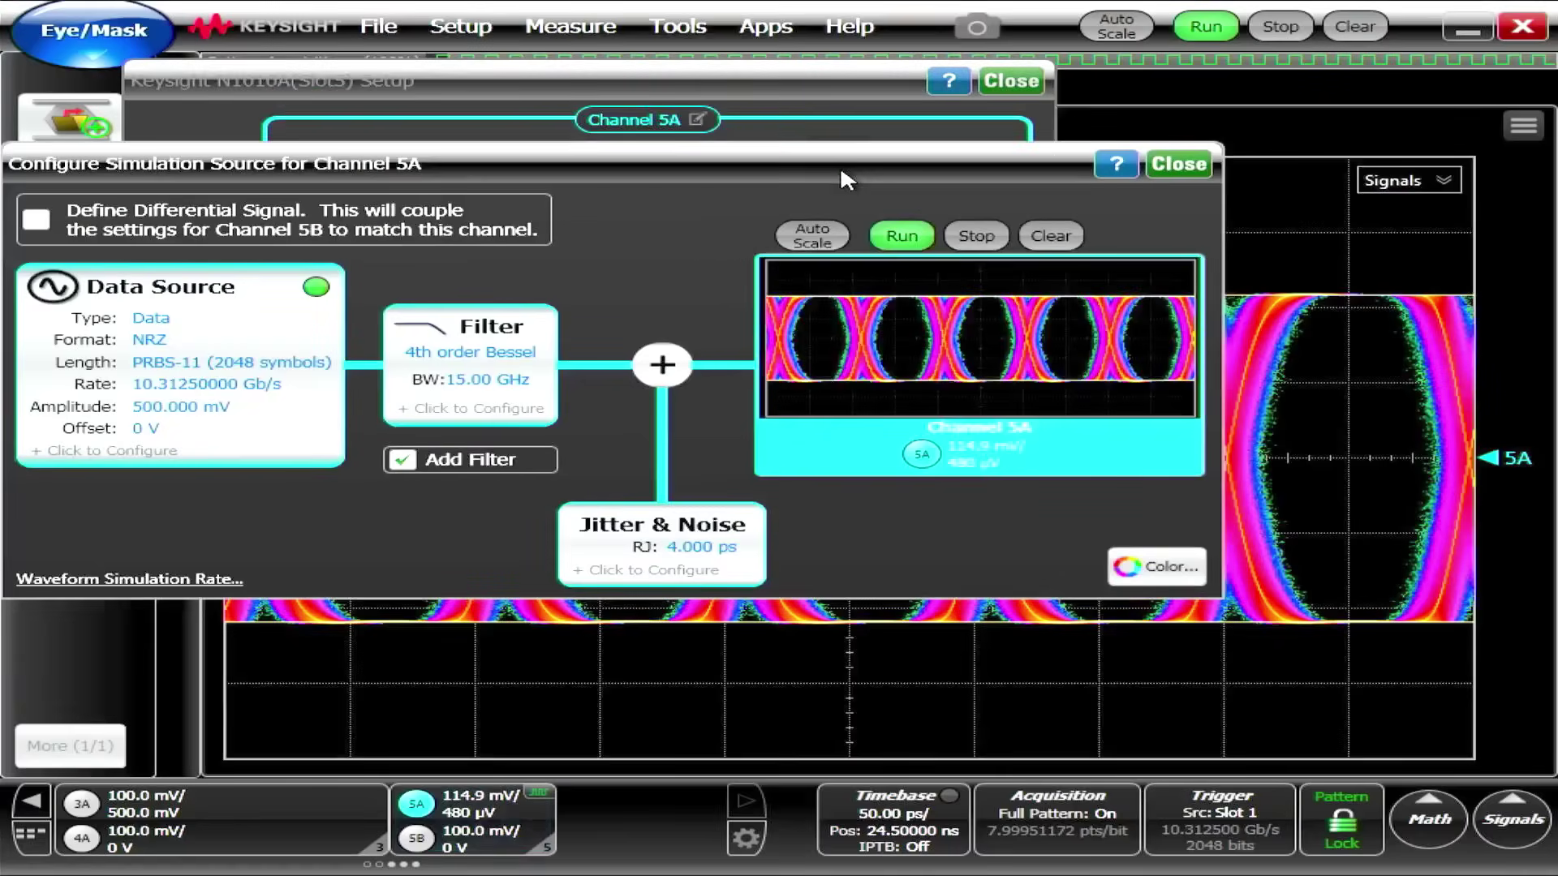
pyautogui.click(670, 558)
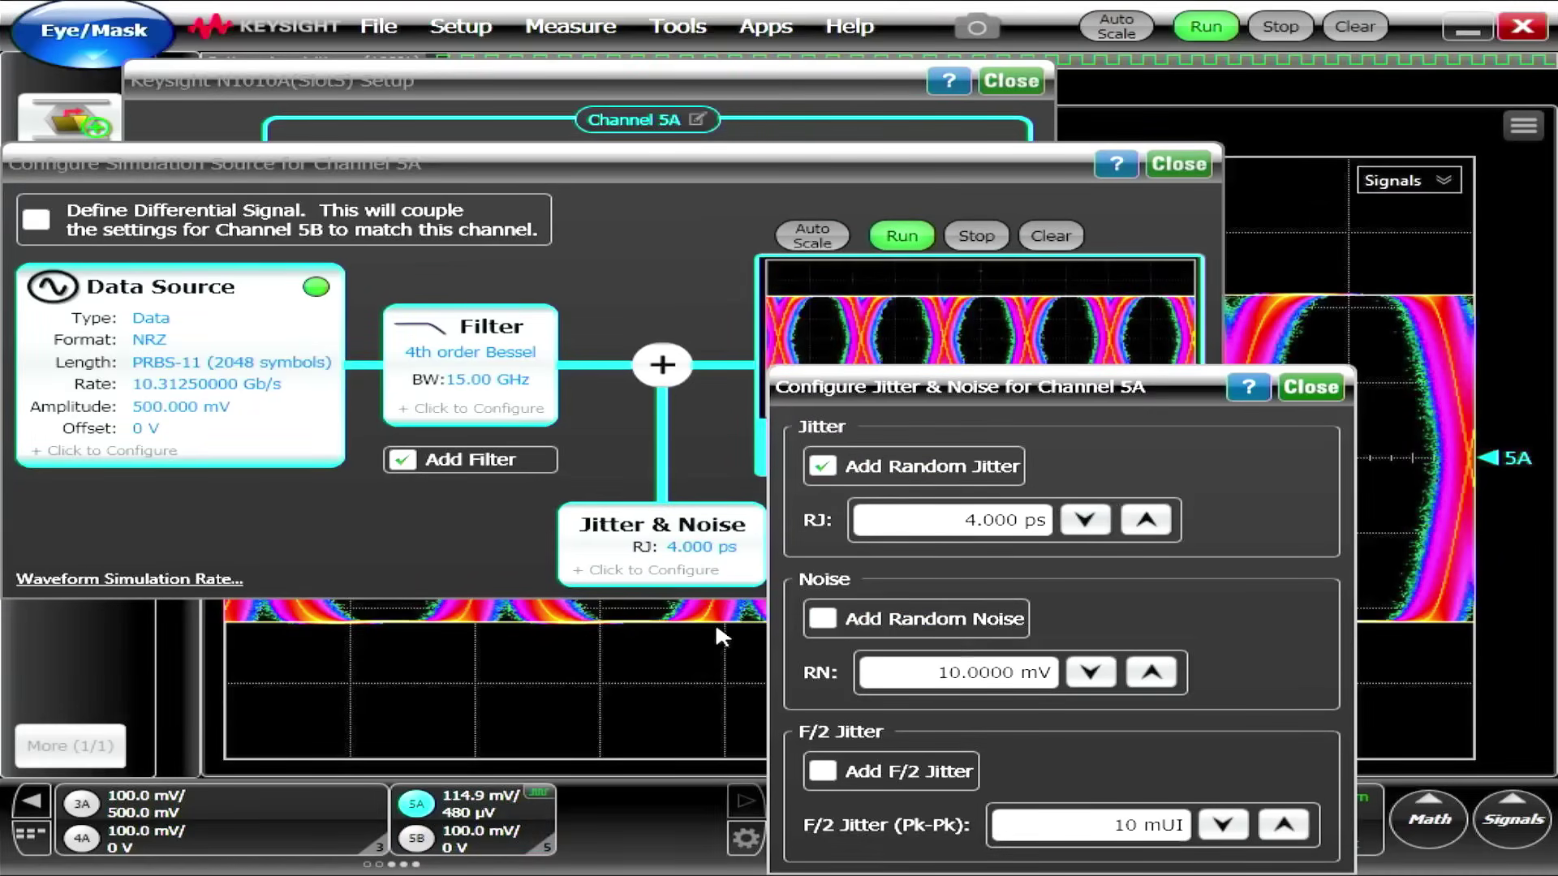
pyautogui.click(811, 622)
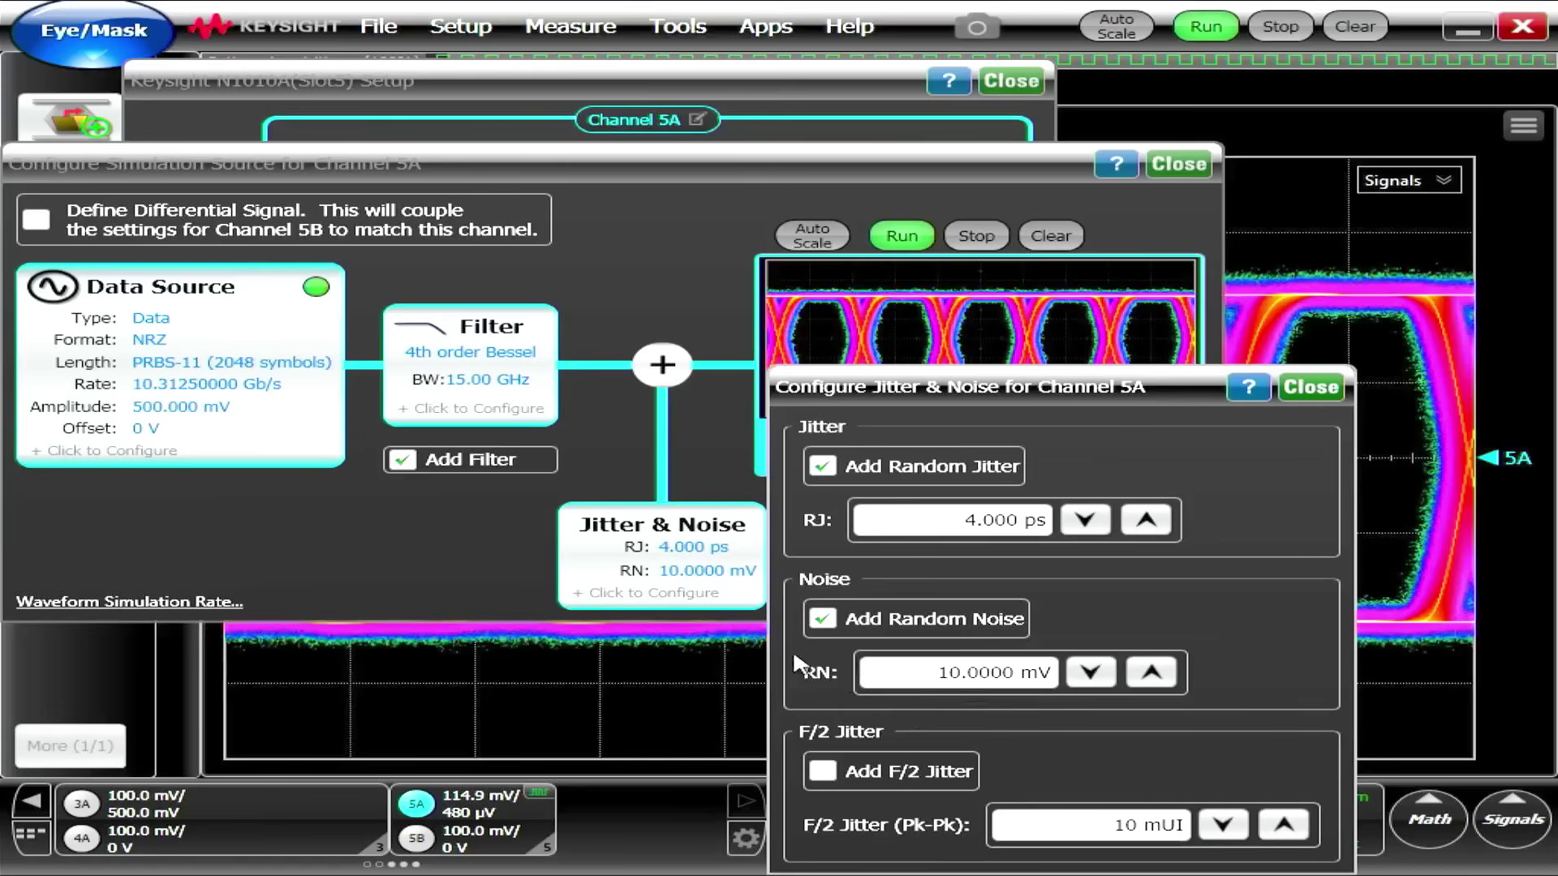
pyautogui.click(1308, 388)
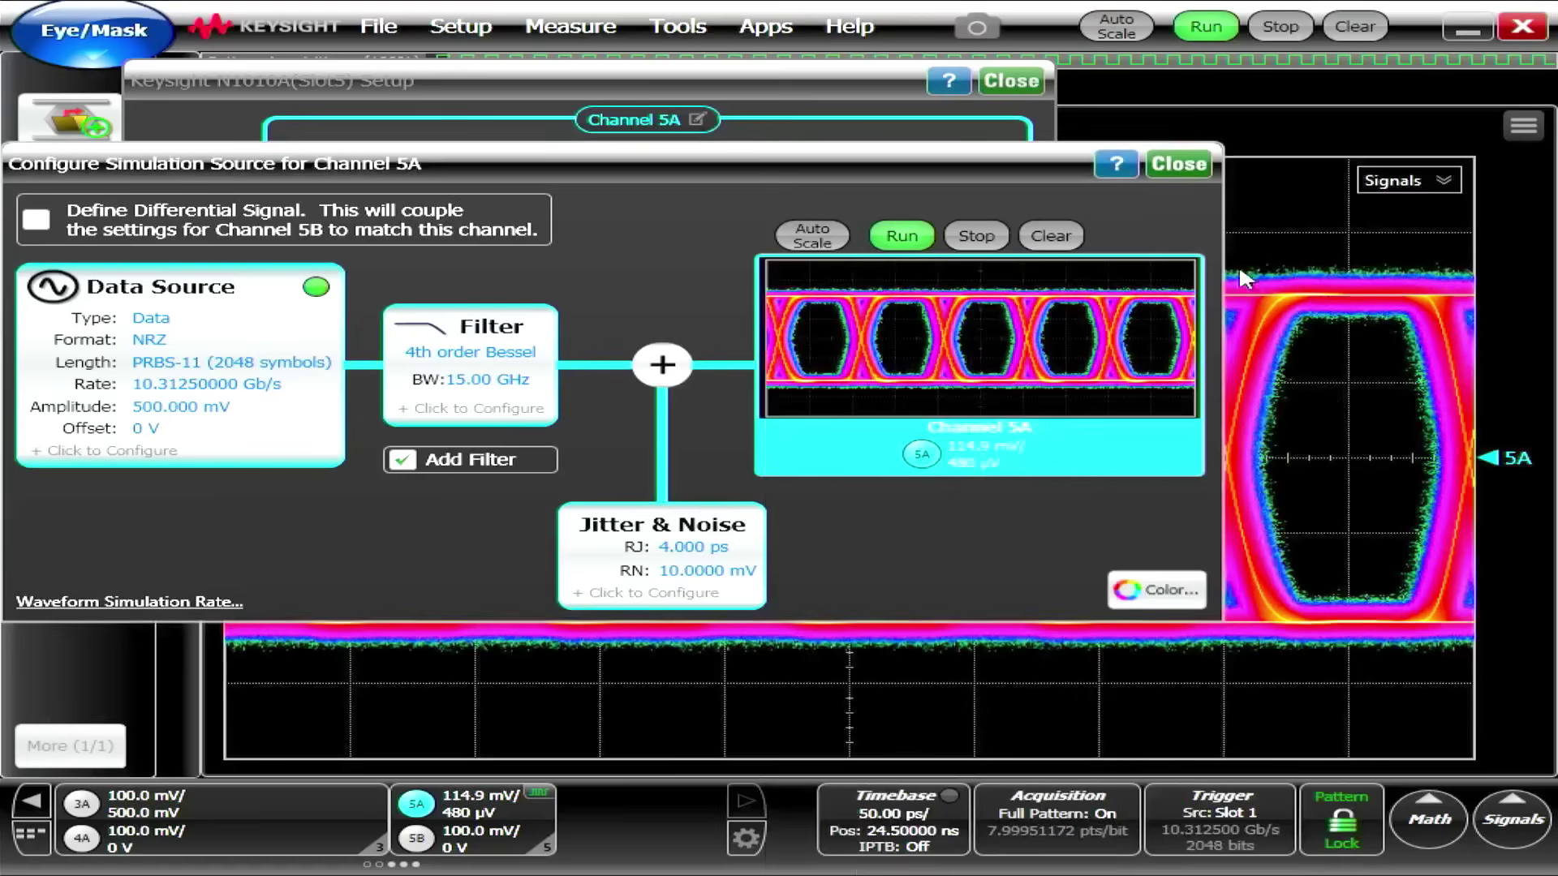
pyautogui.click(1179, 163)
pyautogui.click(1011, 80)
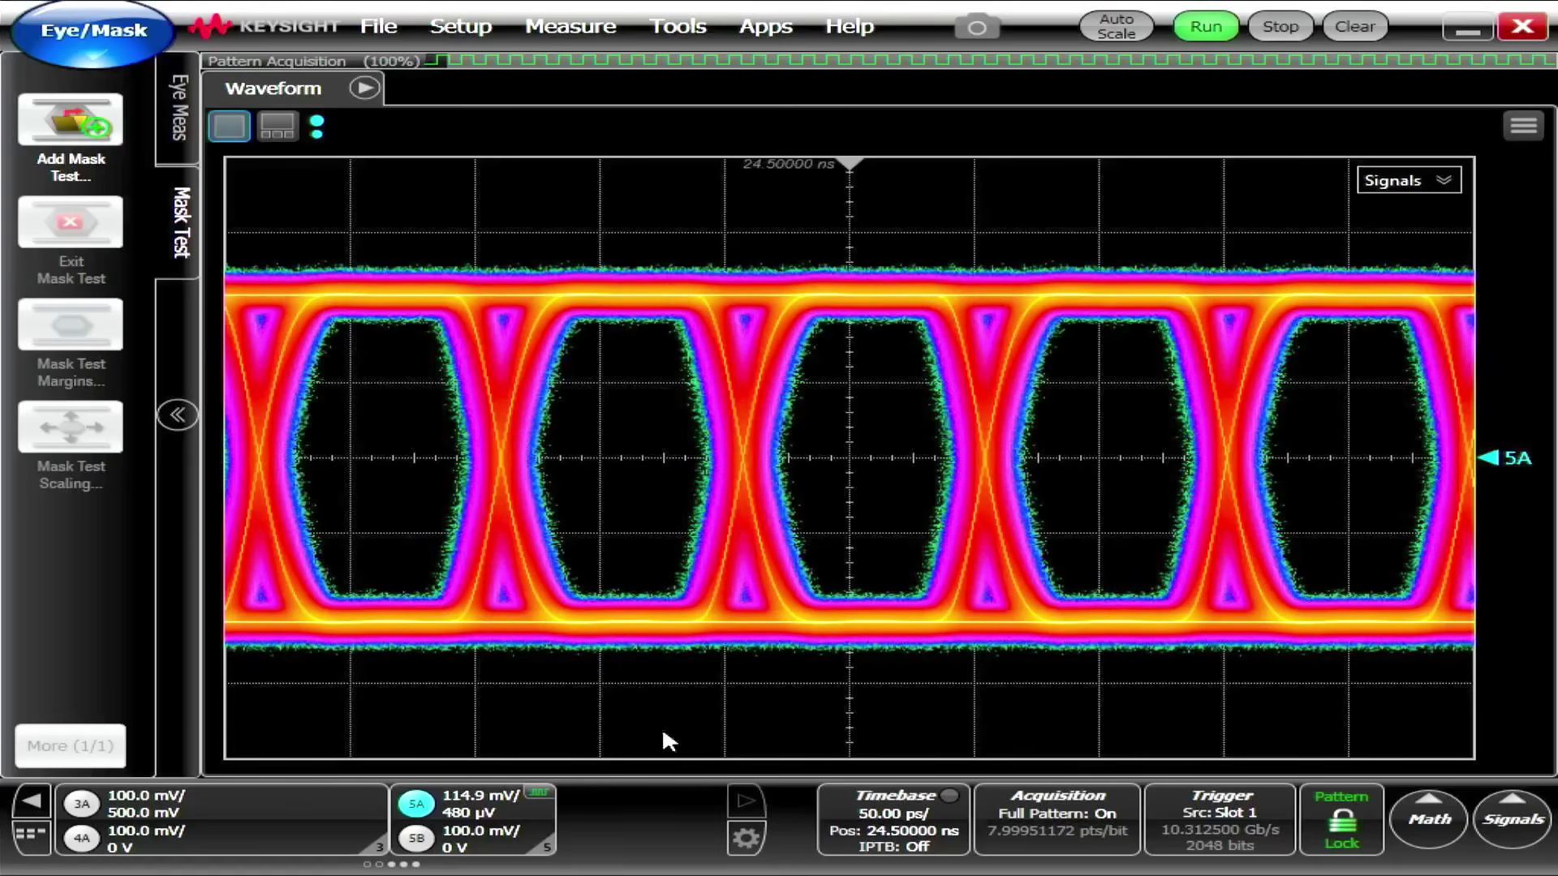
# Step: Change channel 5A's simulated data rate to 28.05 Gb/s (32x Fibre Channel)
pyautogui.click(499, 806)
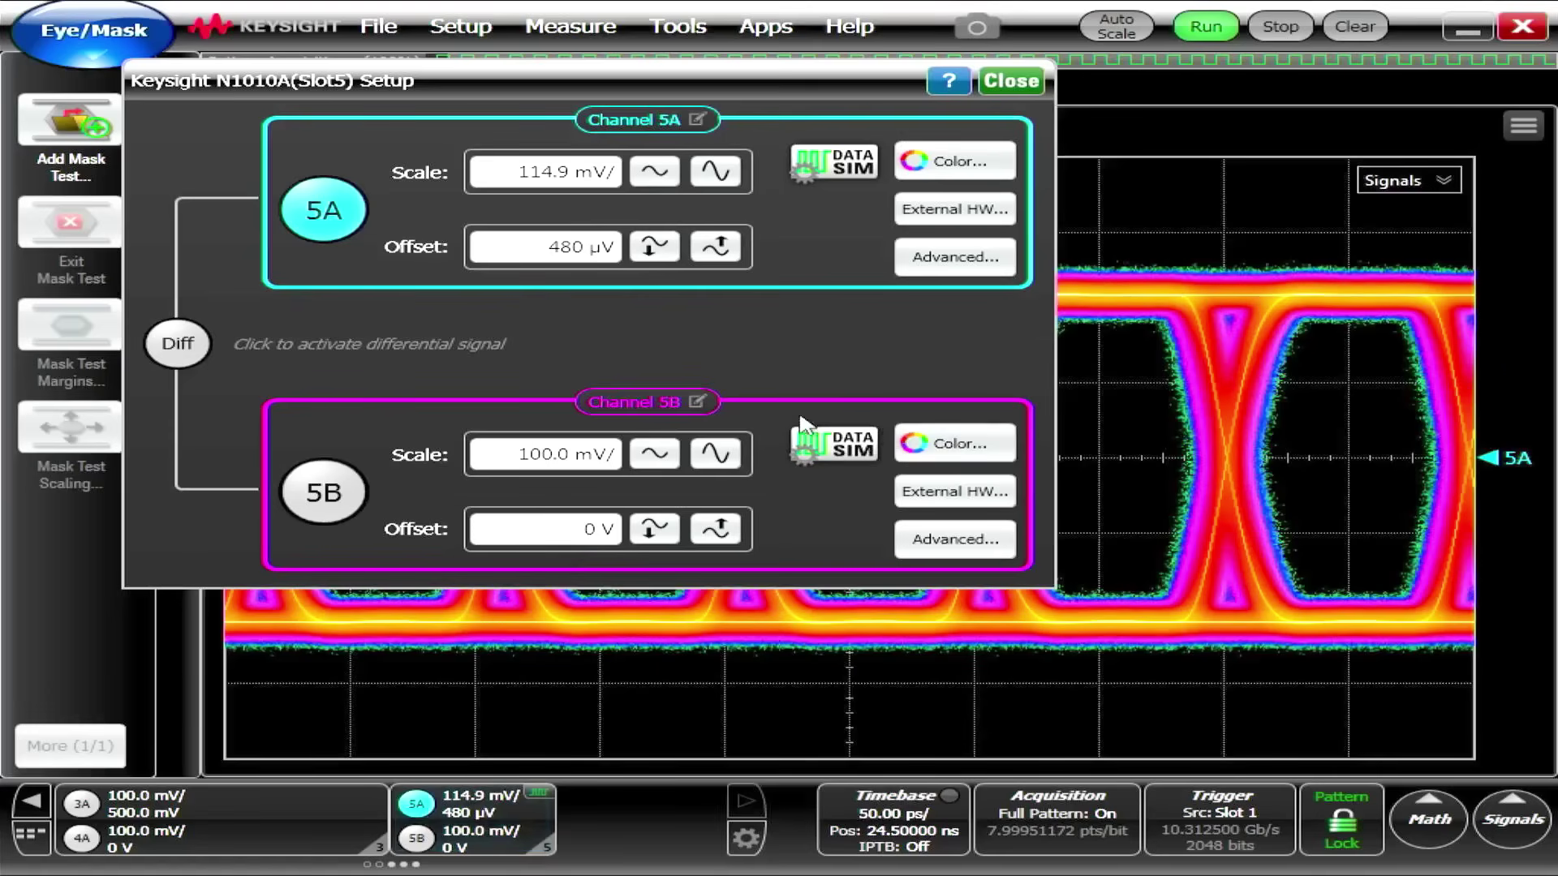
pyautogui.click(860, 158)
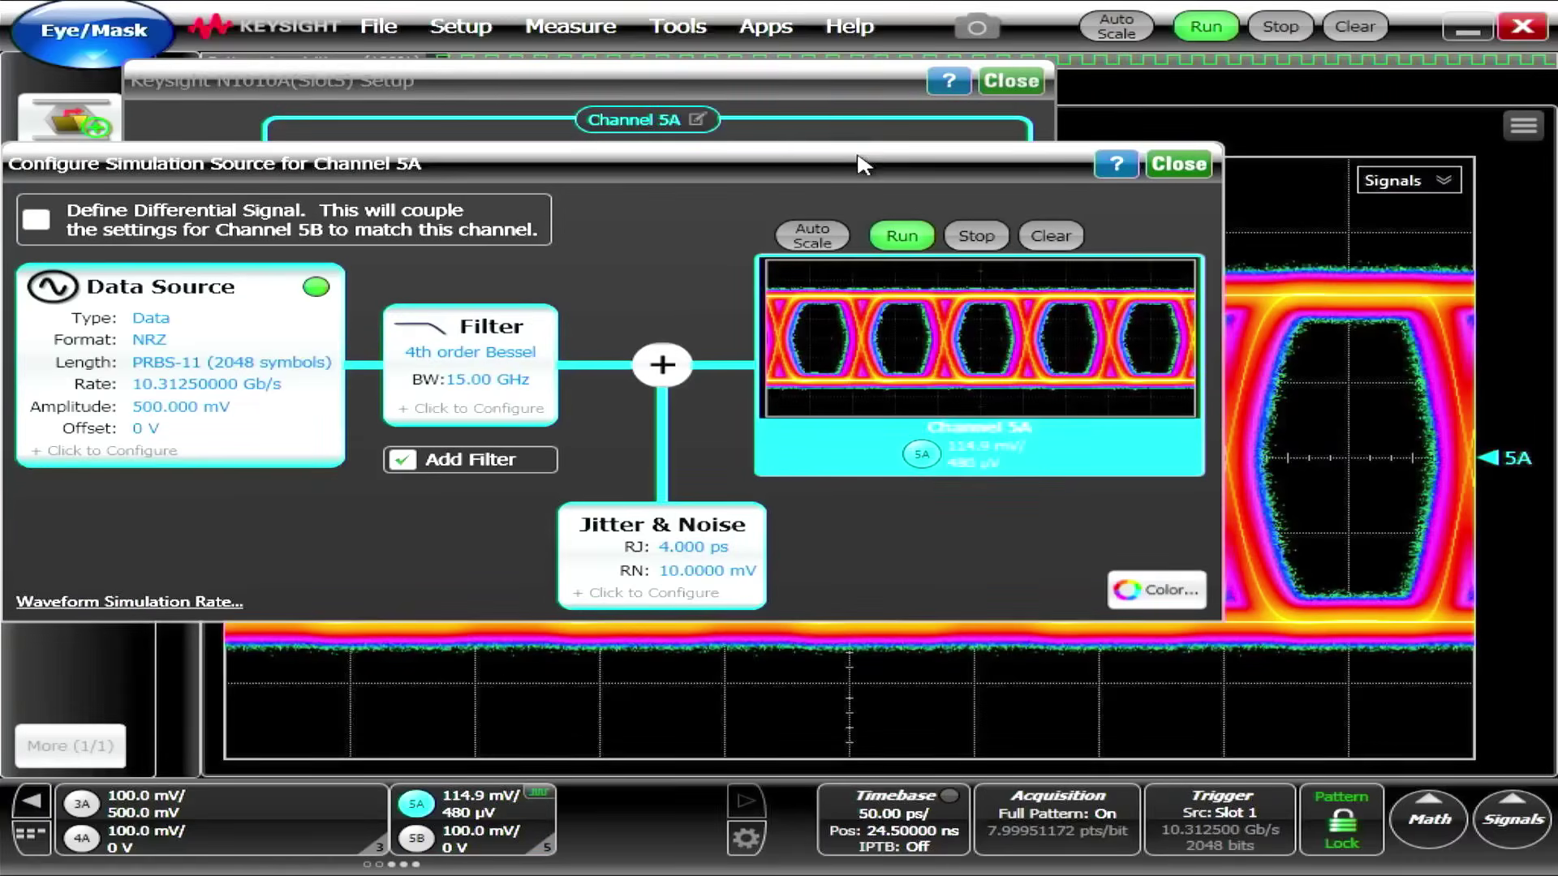
pyautogui.click(244, 357)
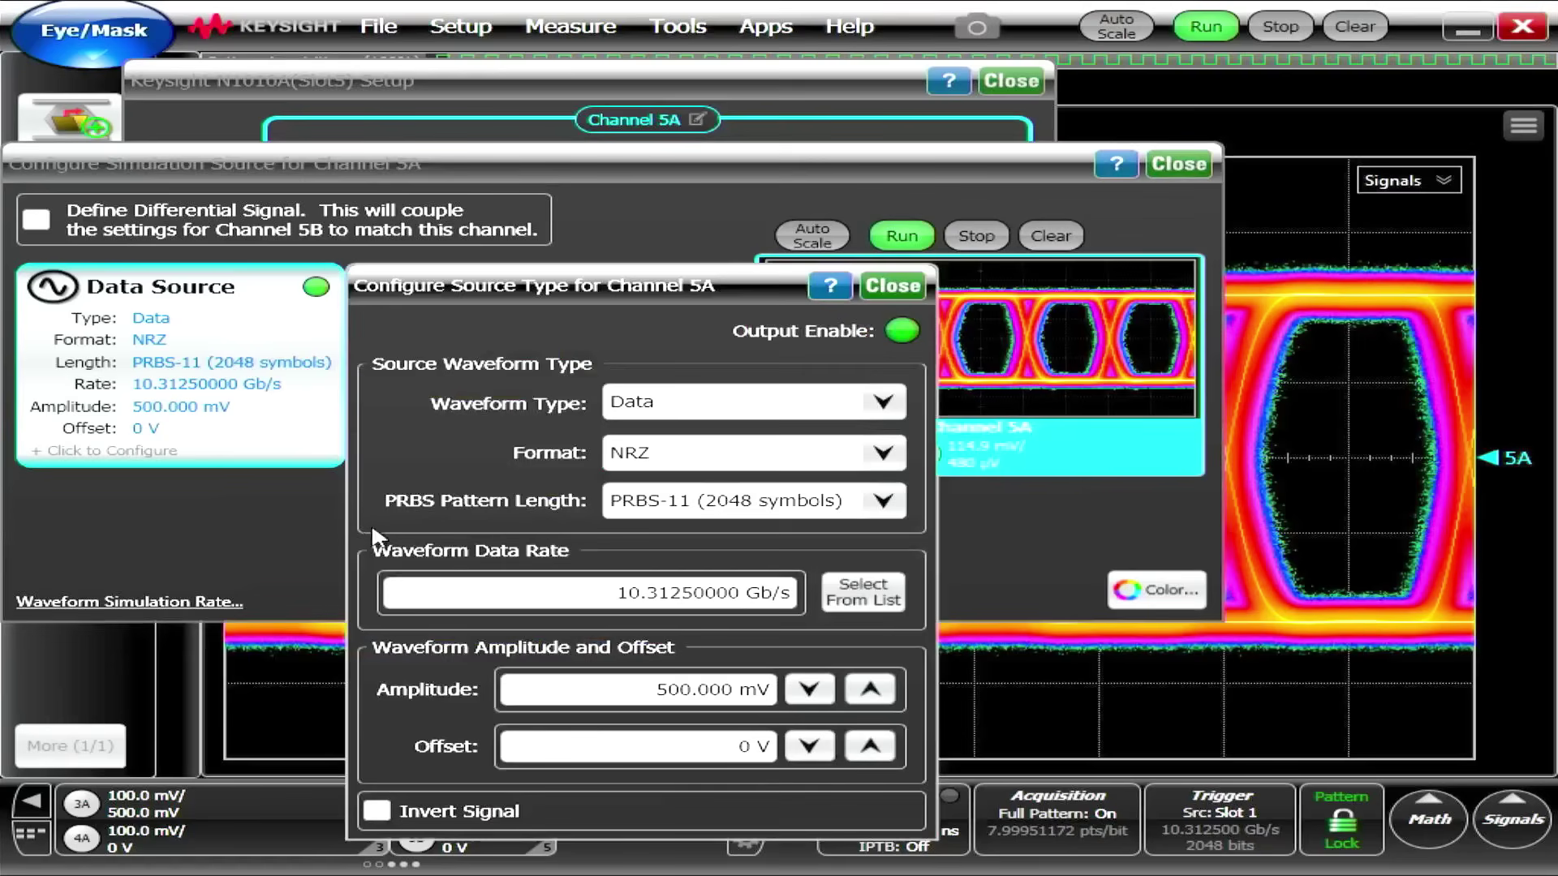
pyautogui.click(862, 592)
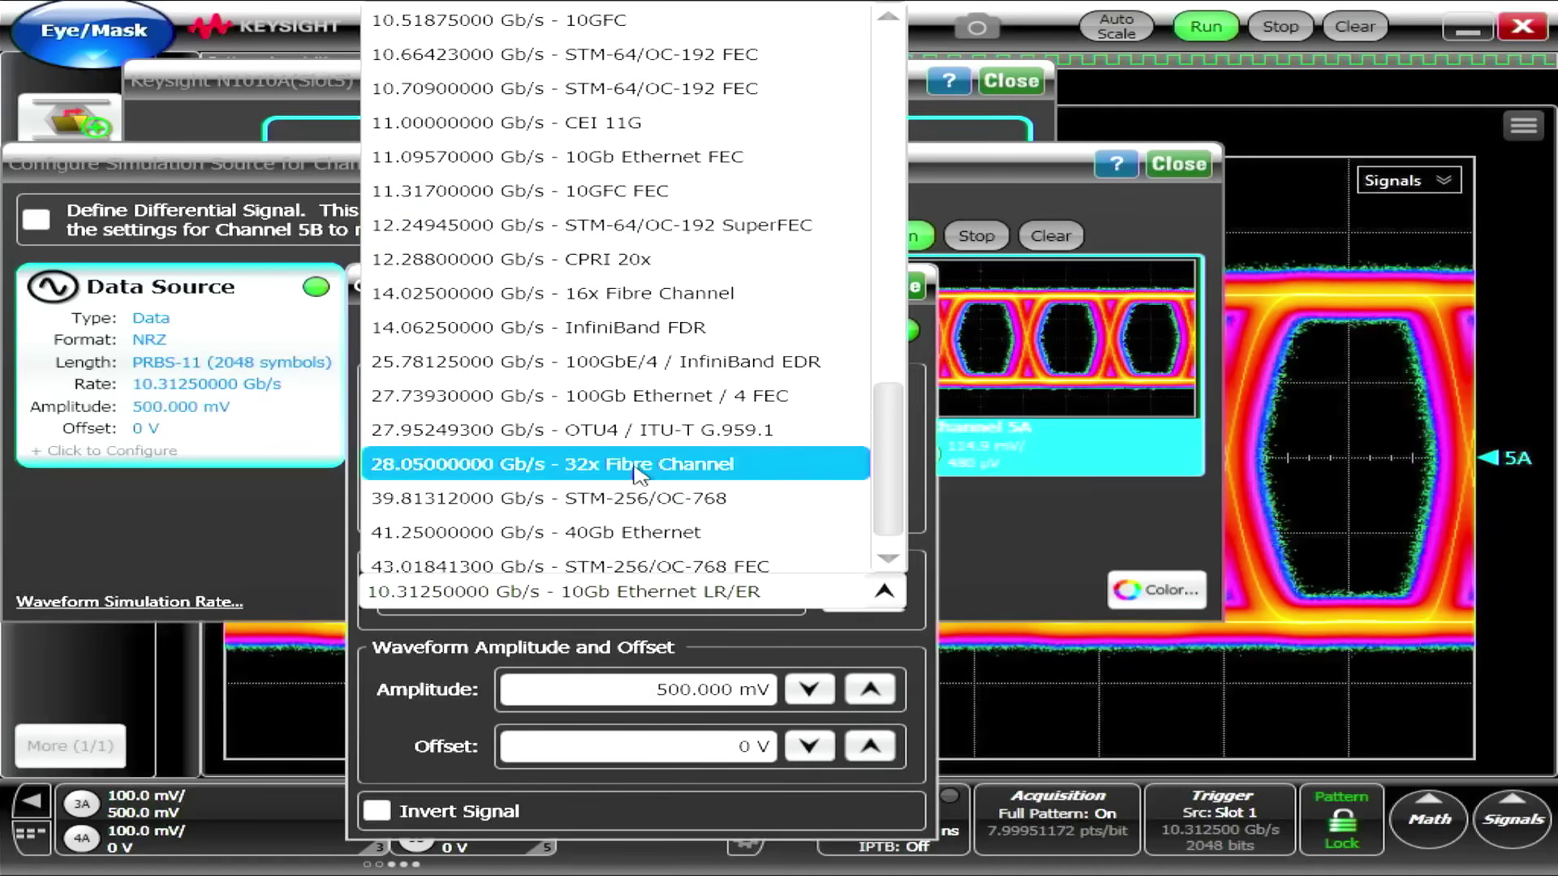
pyautogui.click(652, 469)
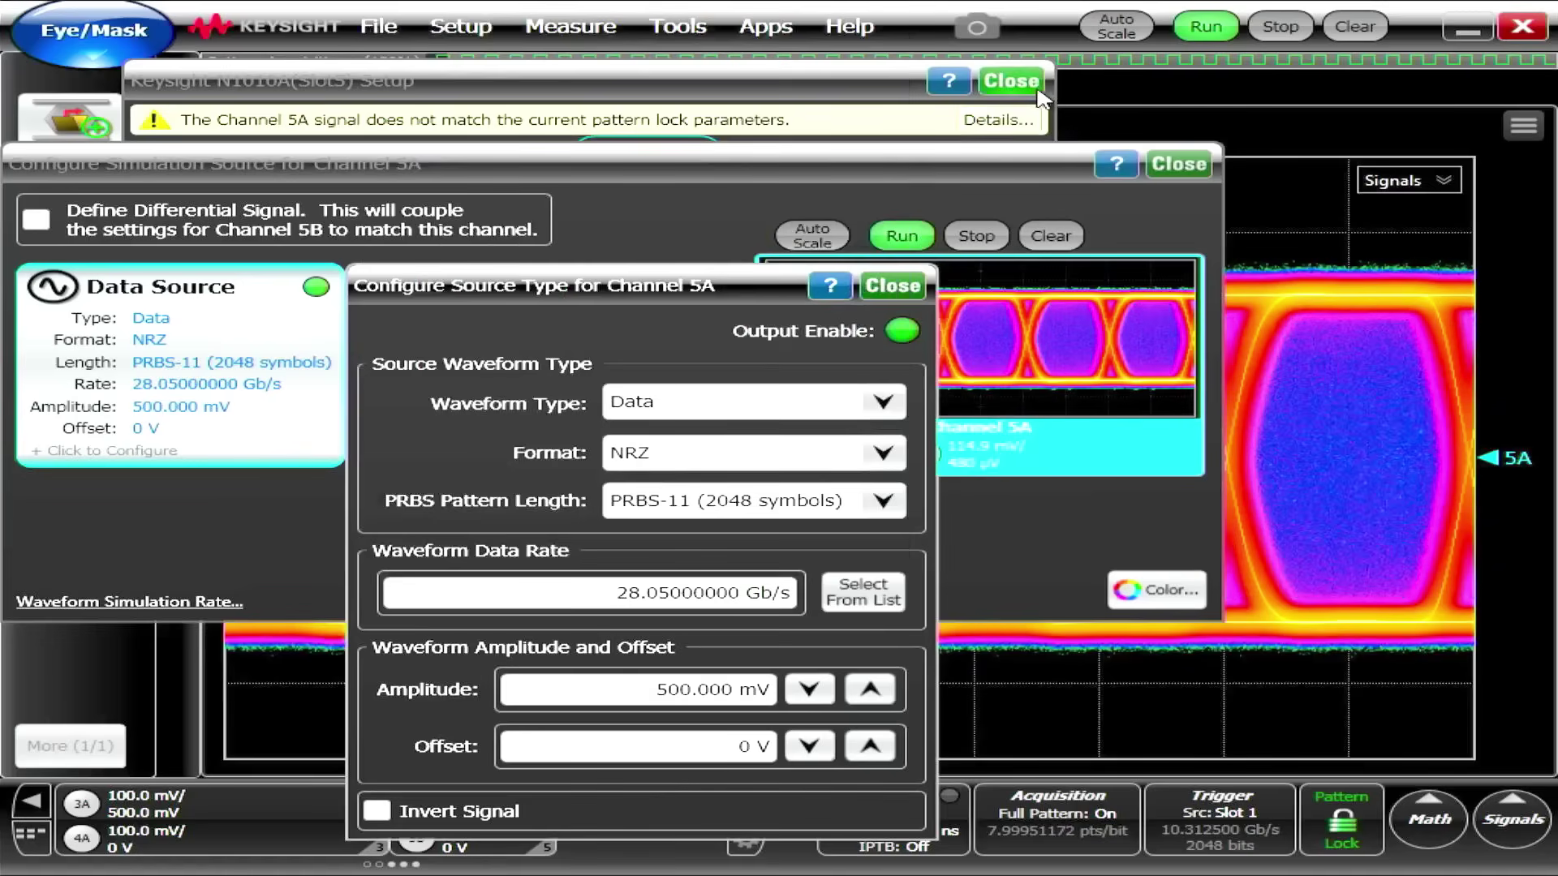
pyautogui.click(1011, 81)
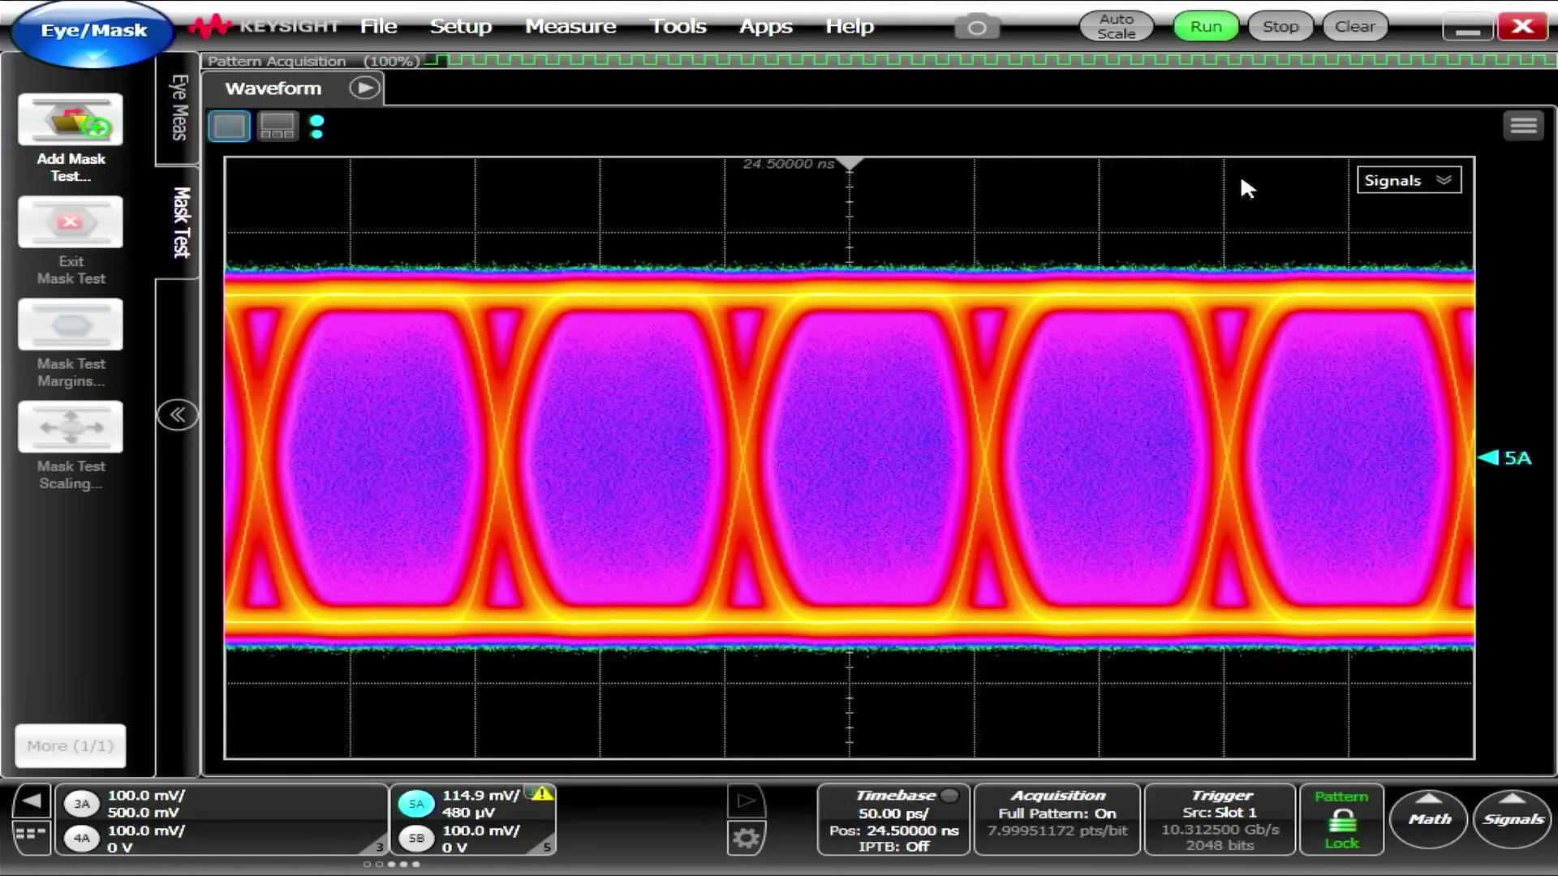
# Step: Autodetect the pattern trigger at 28.05 Gb/s and zoom the timebase to 10 ps/div
pyautogui.click(1233, 805)
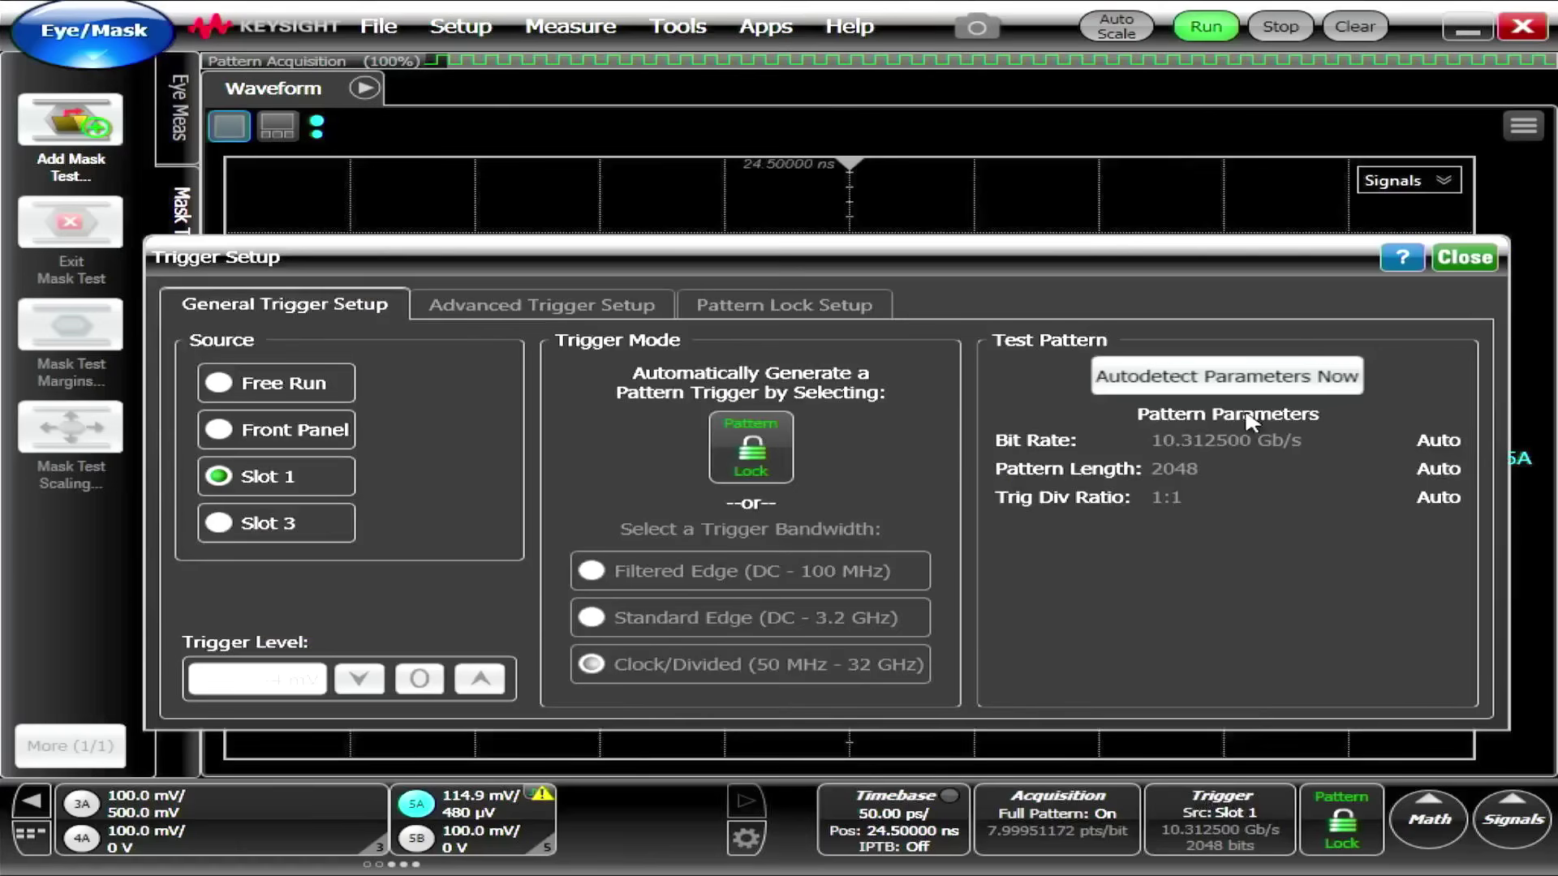
pyautogui.click(1237, 383)
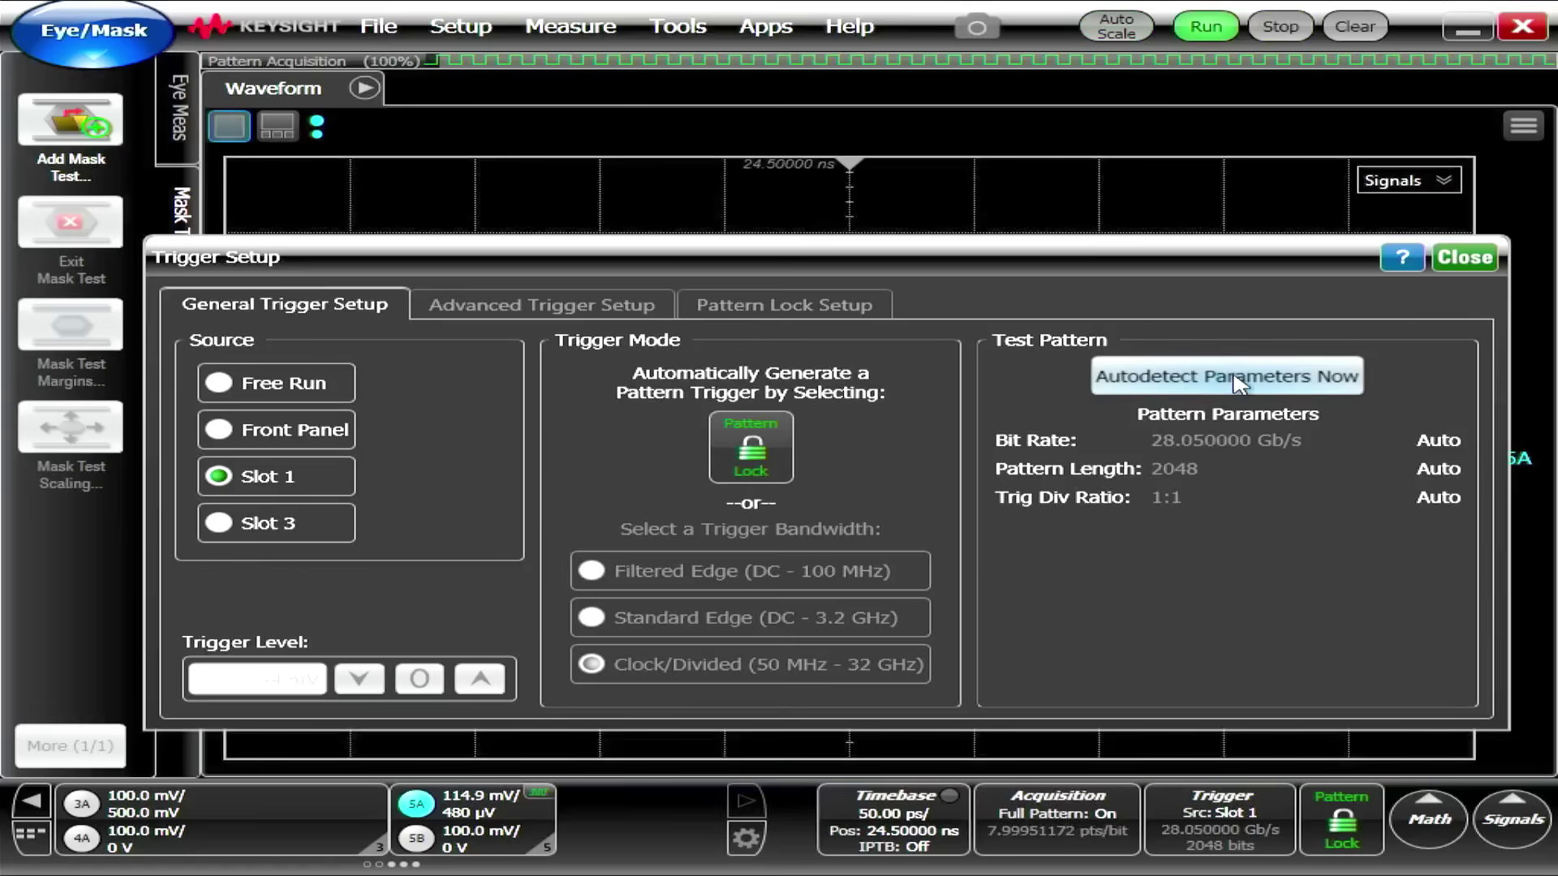
pyautogui.click(1464, 257)
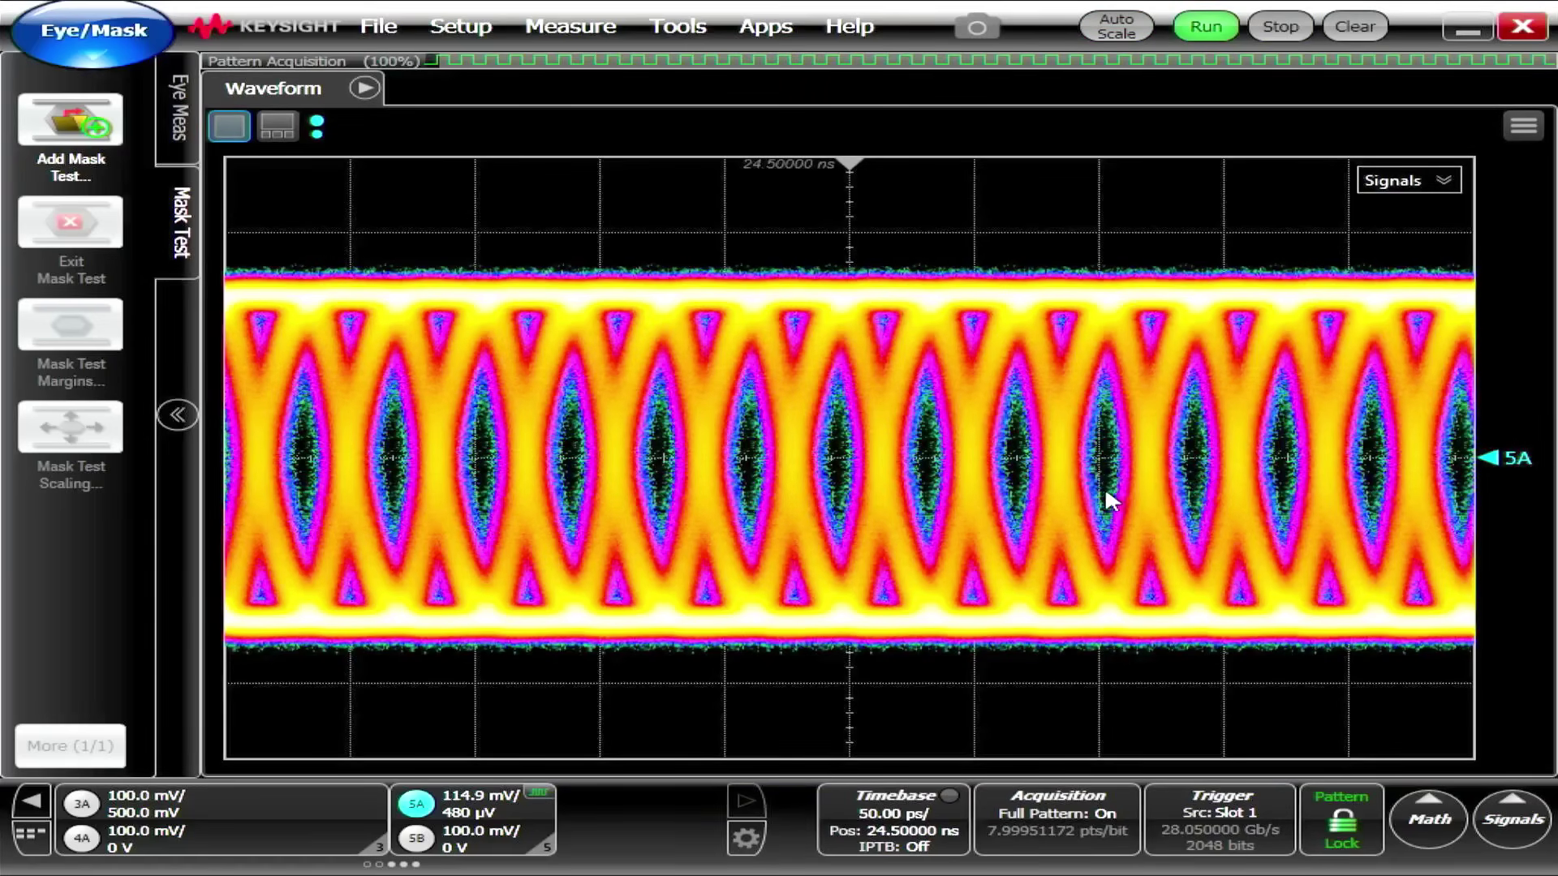
pyautogui.scroll(3, 1124, 485)
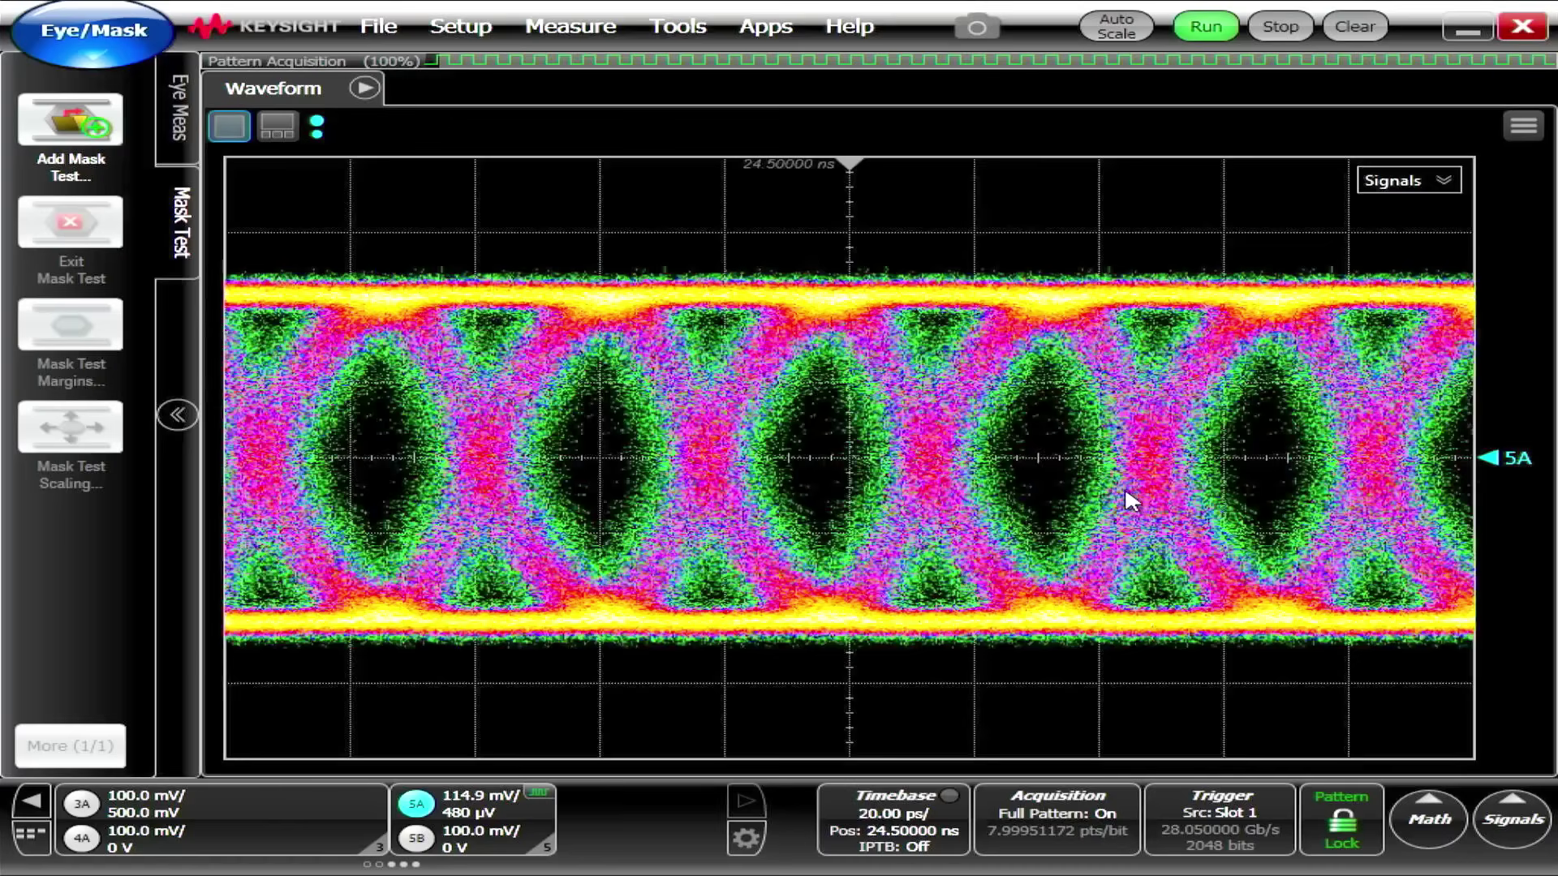
pyautogui.scroll(1, 1126, 491)
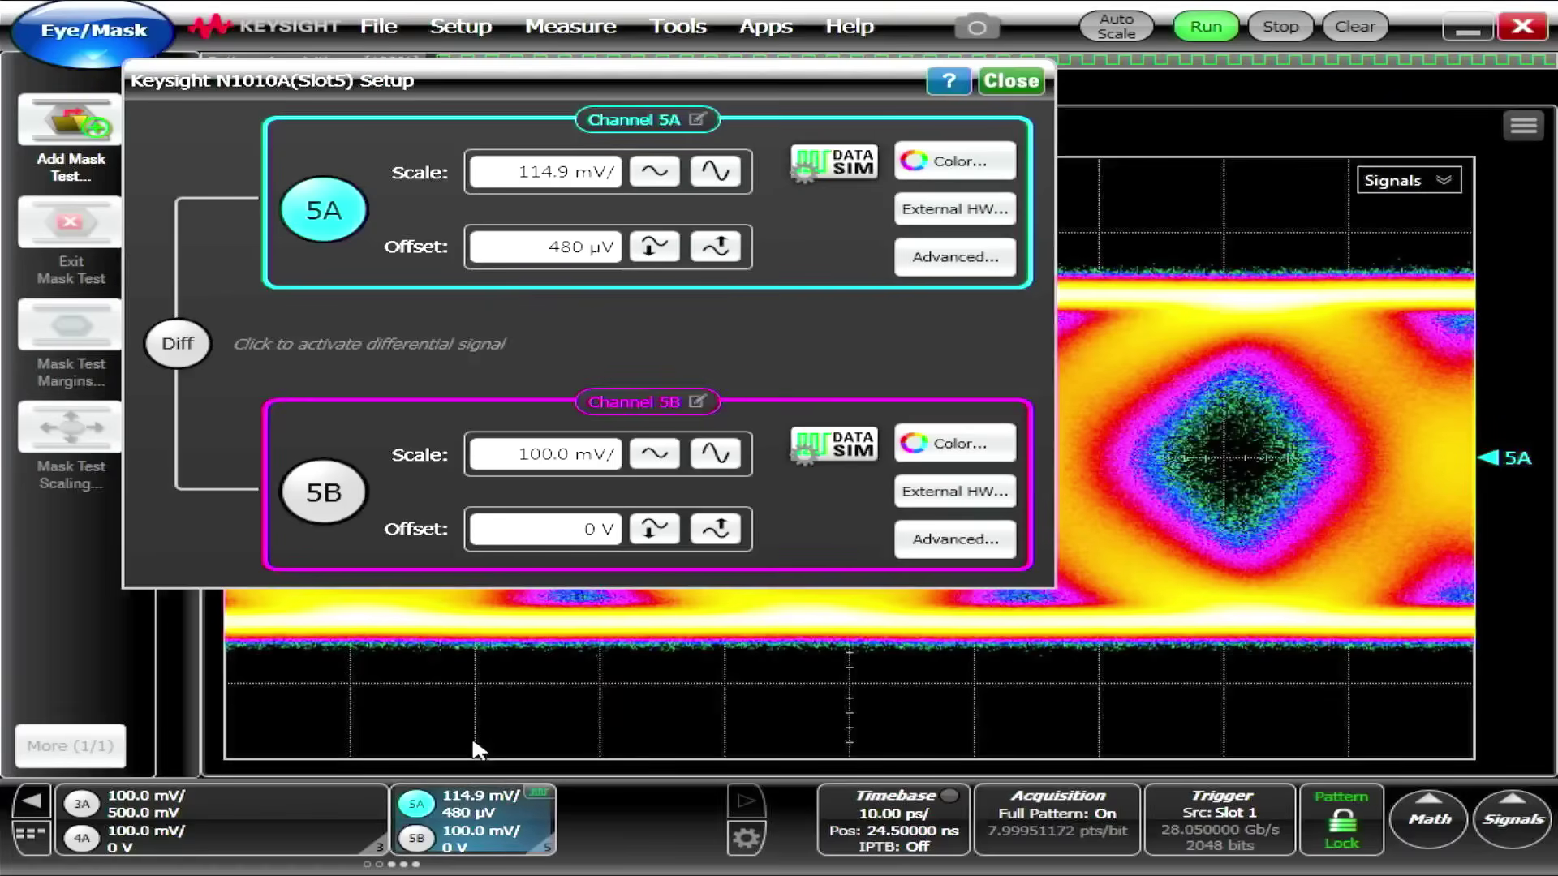
# Step: Set channel 5A's simulated data rate to 10.3125 Gb/s (10Gb Ethernet) from the standard rate list
pyautogui.click(841, 169)
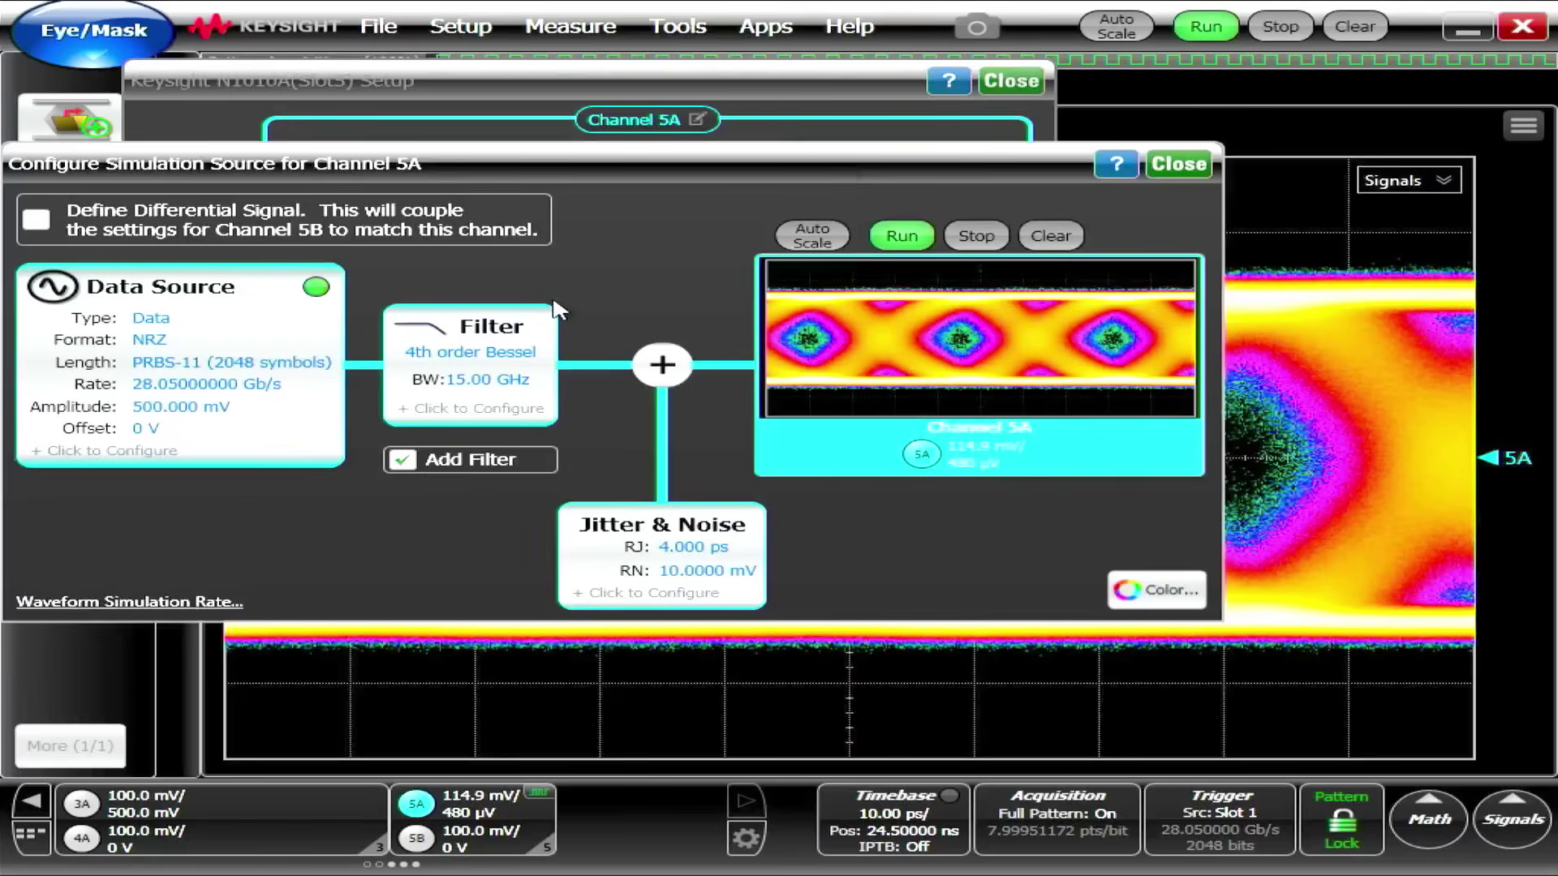
pyautogui.click(293, 343)
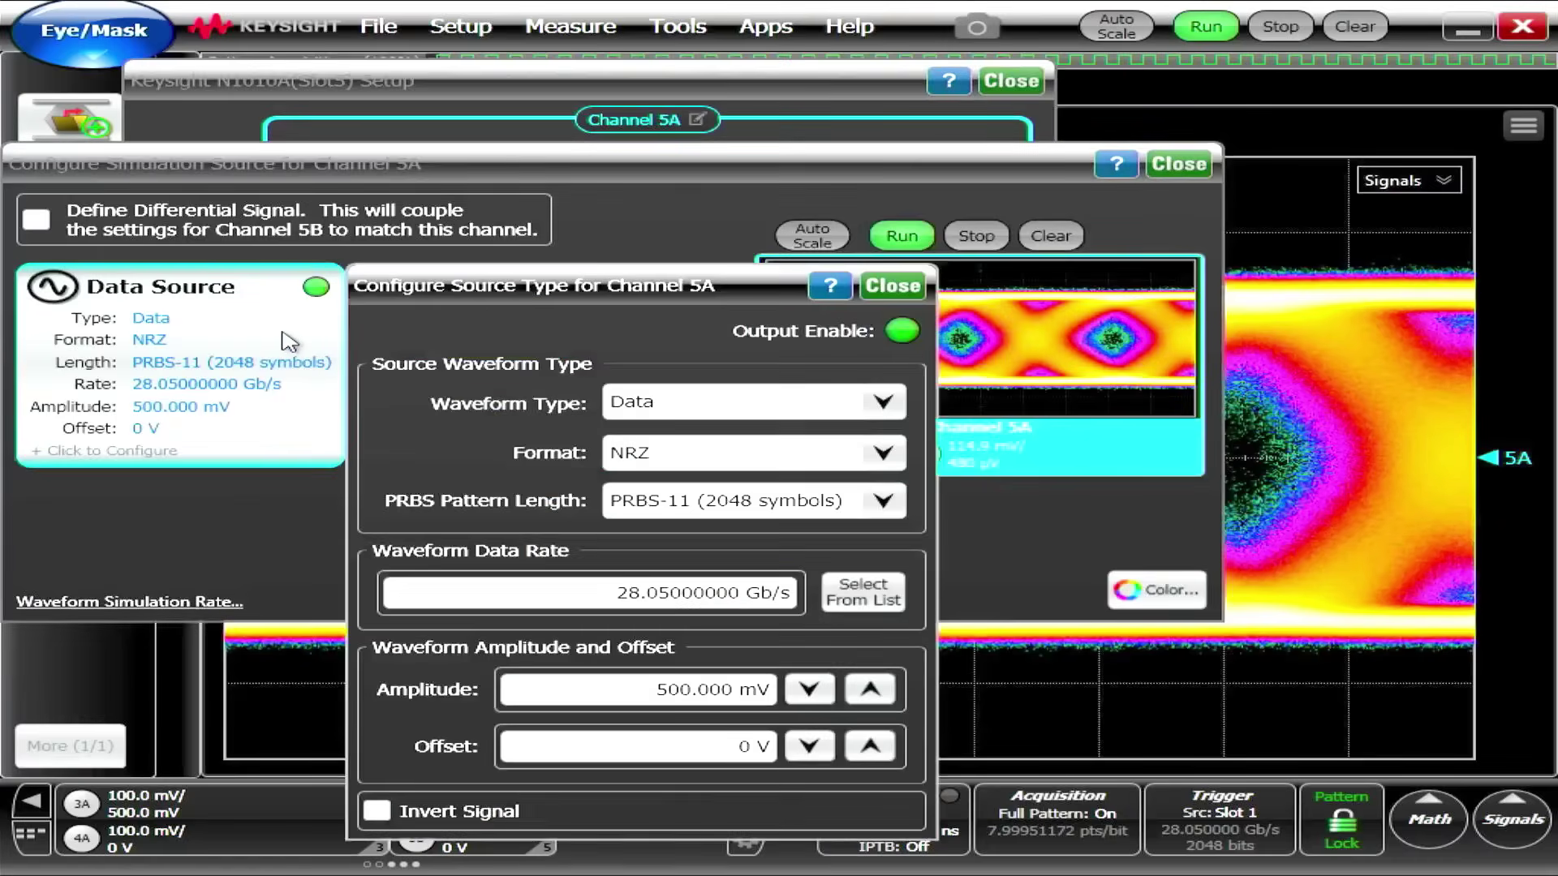
pyautogui.click(659, 589)
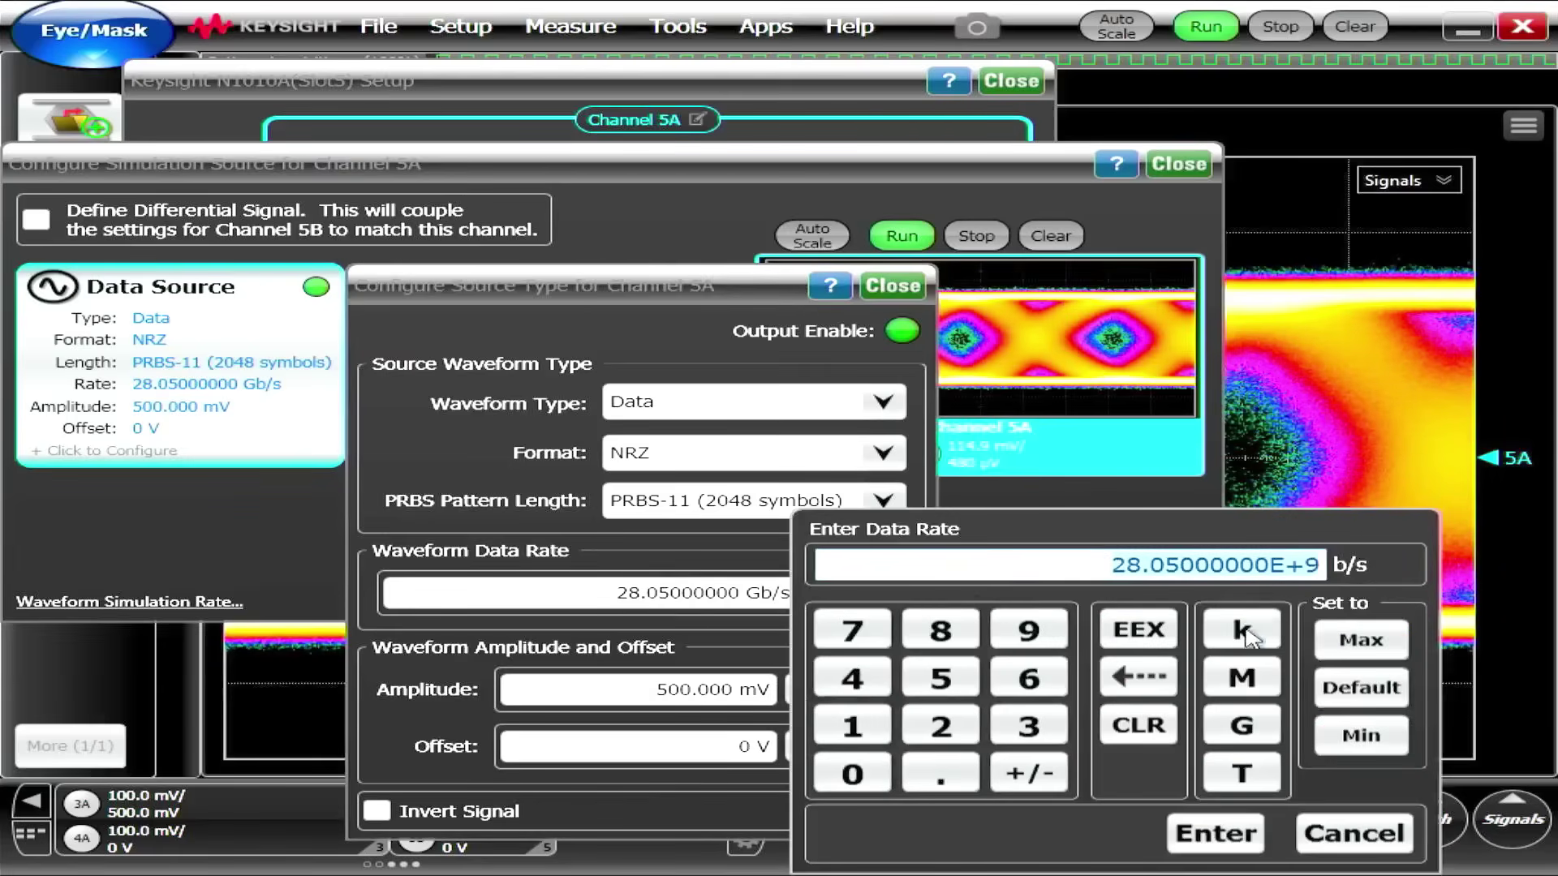
pyautogui.click(1308, 829)
pyautogui.click(863, 593)
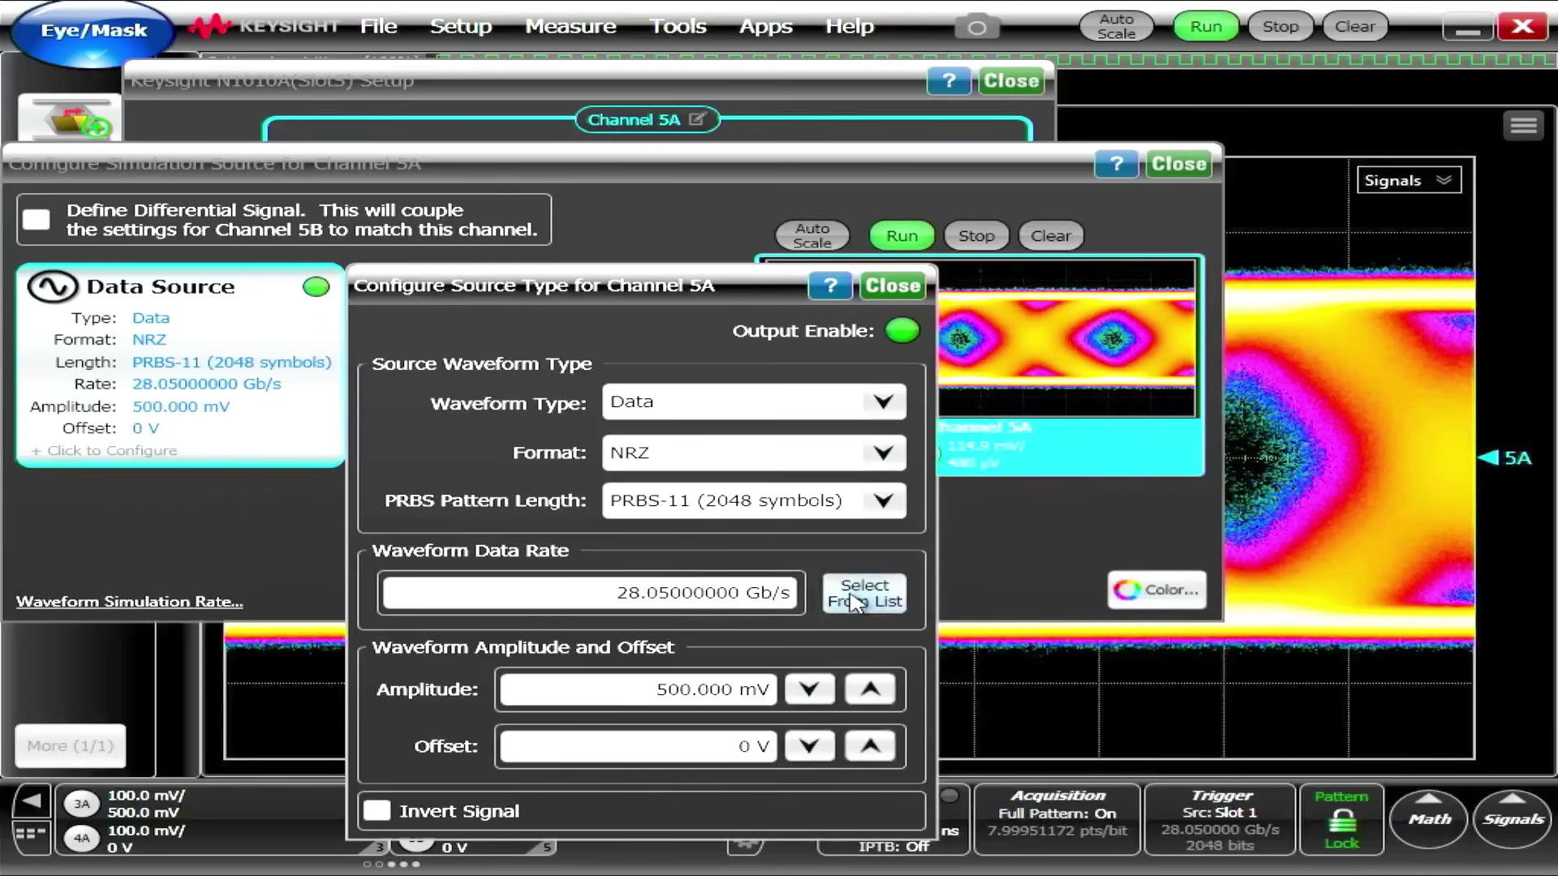
pyautogui.scroll(1, 766, 332)
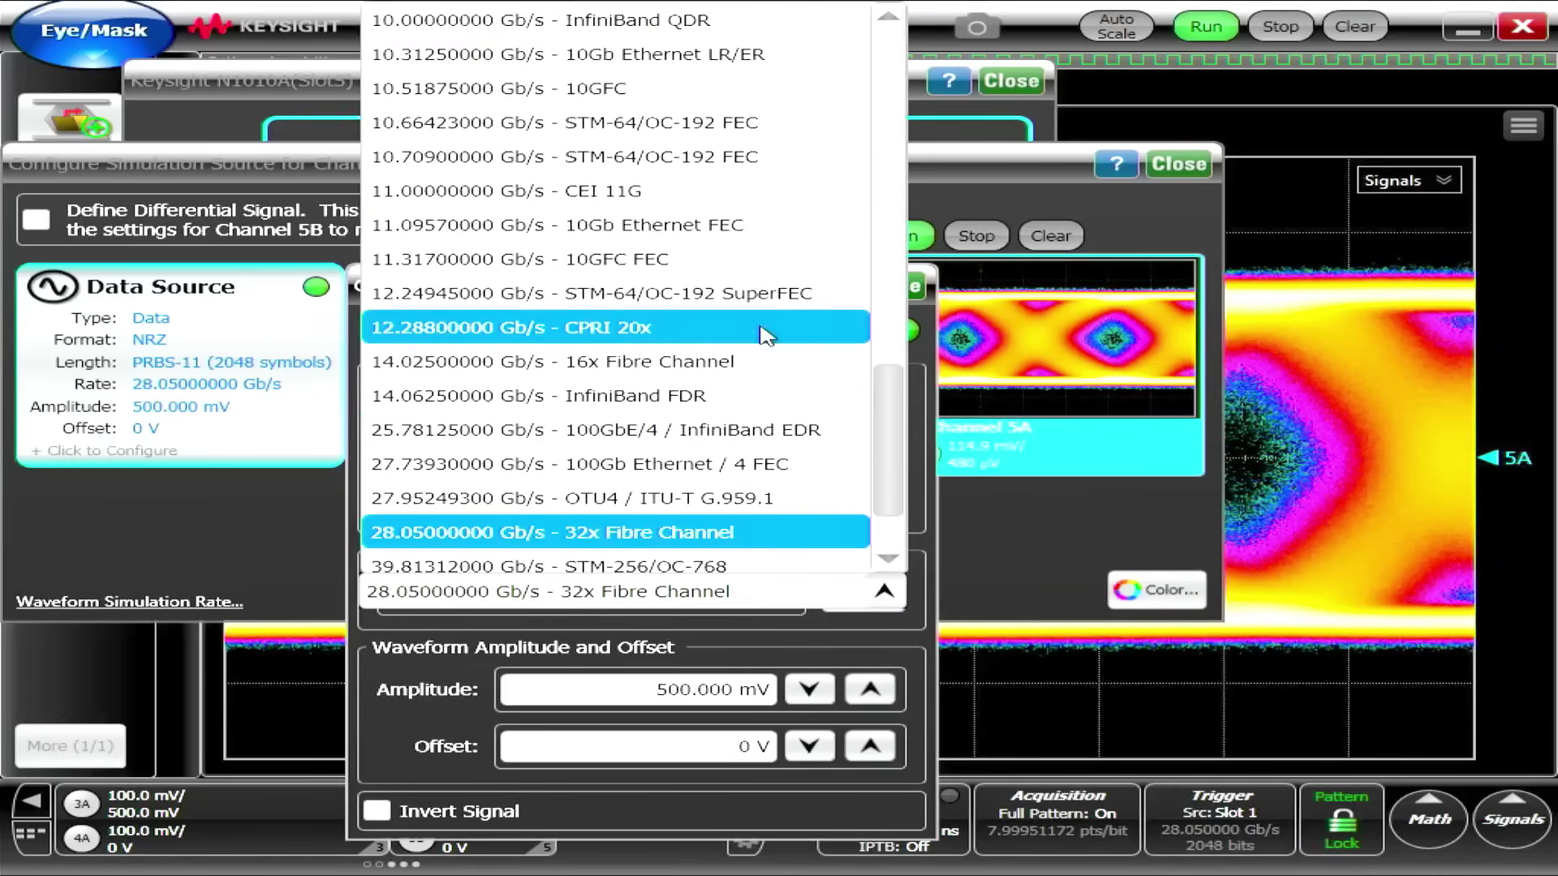
pyautogui.click(699, 53)
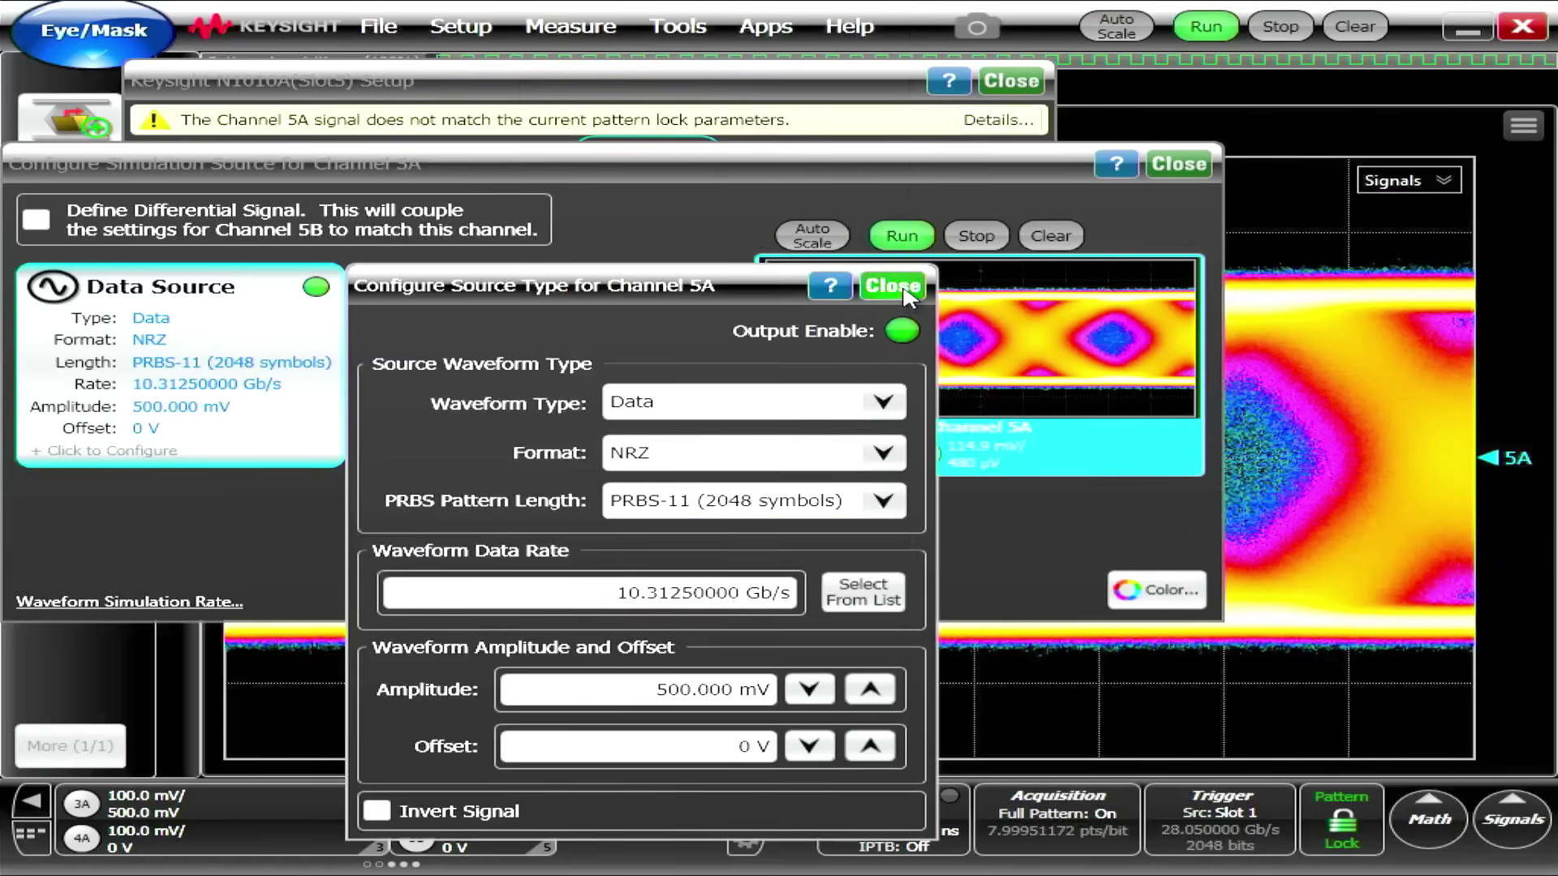
pyautogui.click(1010, 80)
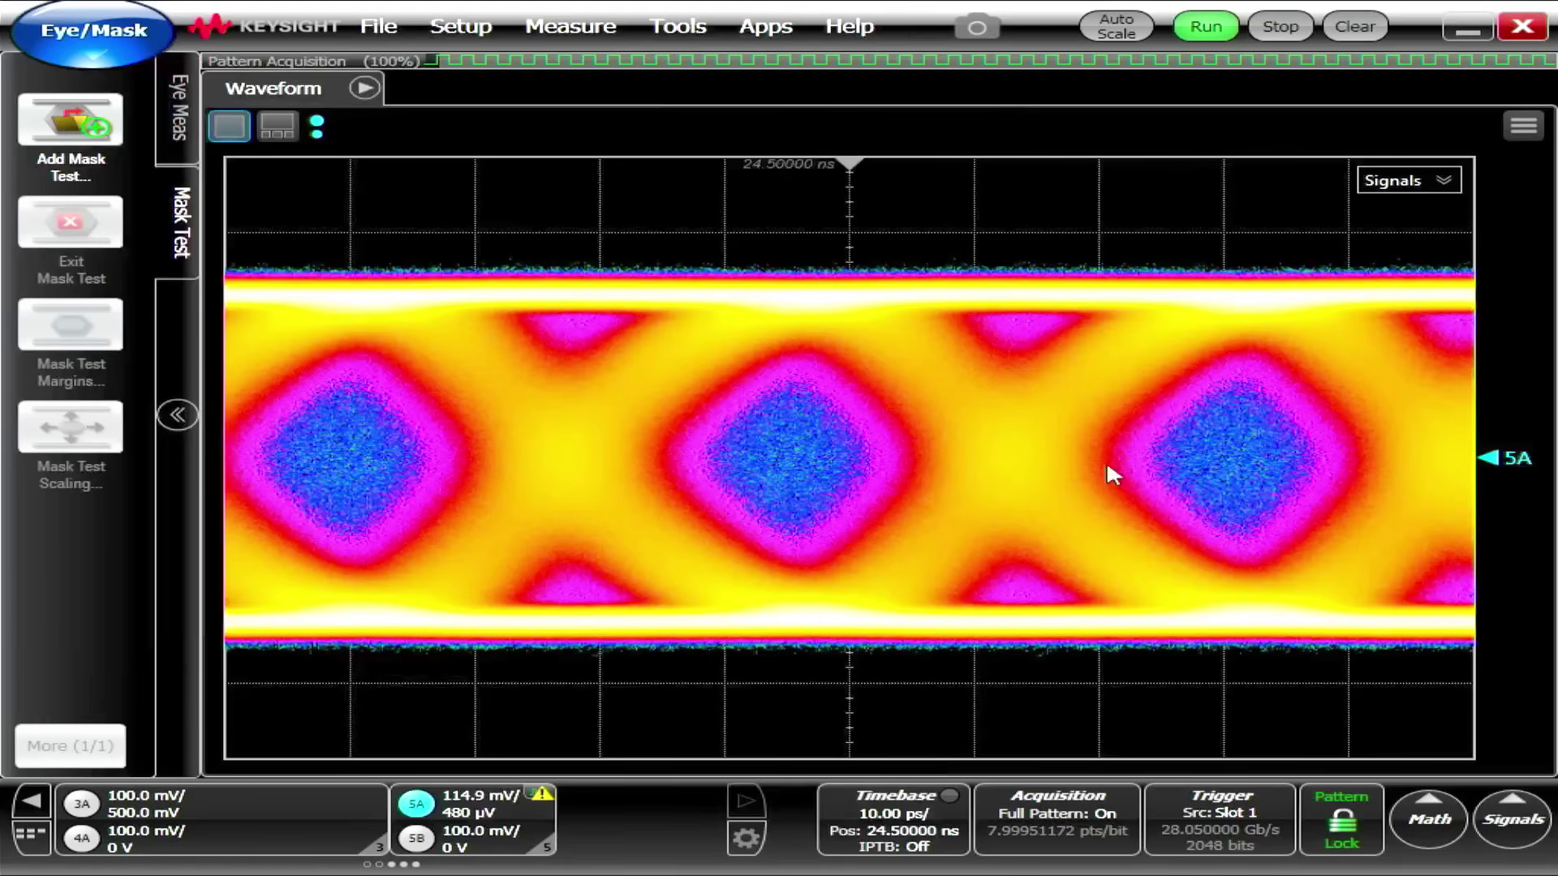
# Step: Autodetect the pattern trigger parameters and set the timebase to 20 ps/div
pyautogui.click(1209, 823)
pyautogui.click(1250, 376)
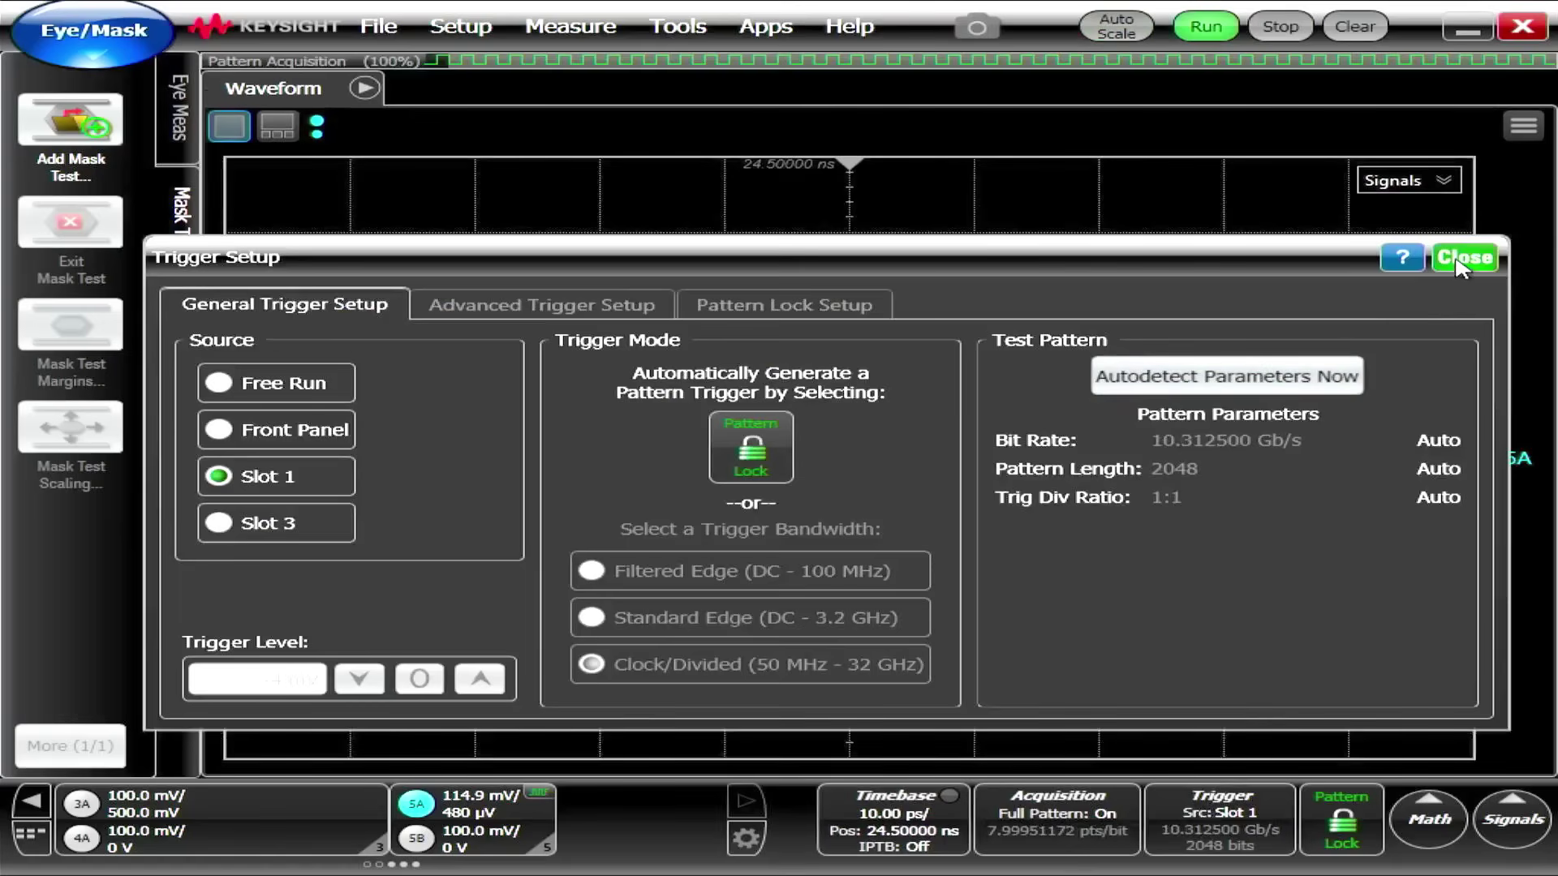
pyautogui.click(1458, 260)
pyautogui.scroll(-1, 1131, 407)
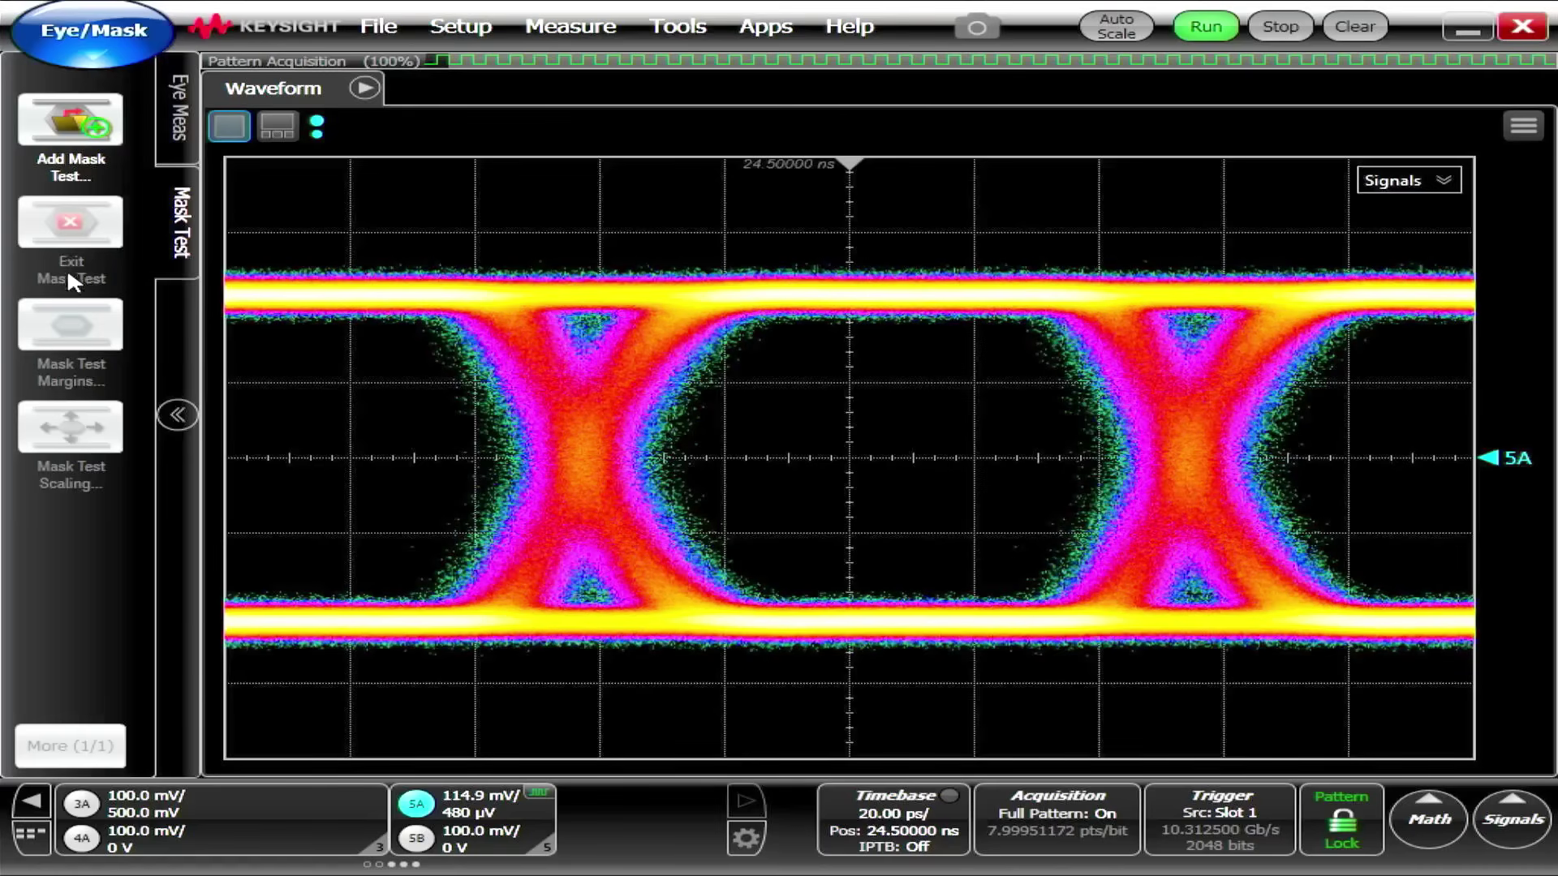
# Step: Add a mask test on channel 5A using the 10GbE 10.3125 mask from the Ethernet folder
pyautogui.click(90, 150)
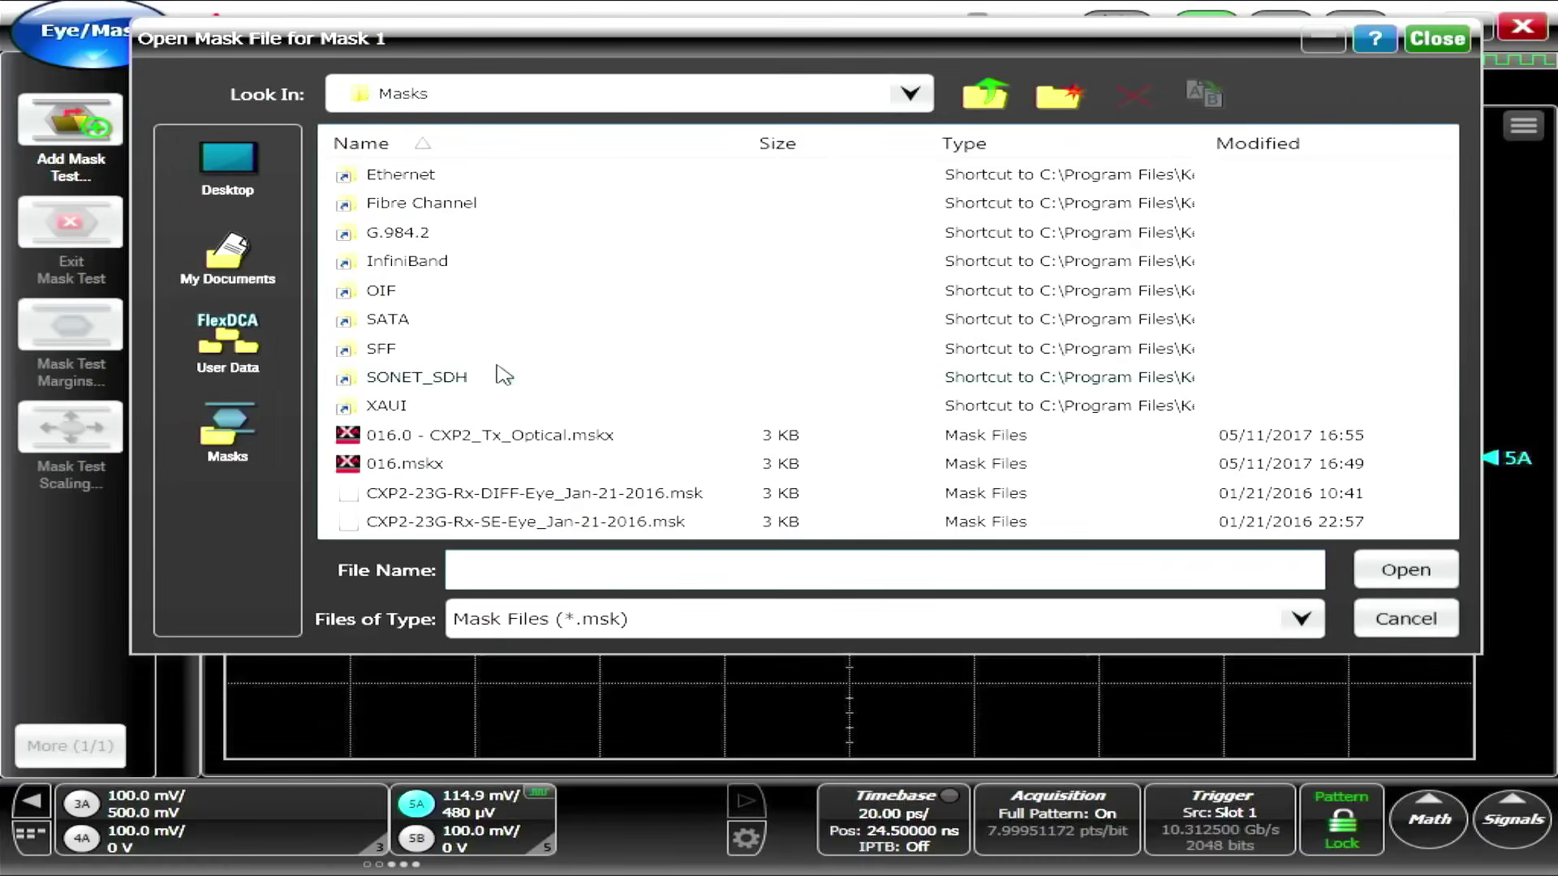
pyautogui.doubleClick(401, 176)
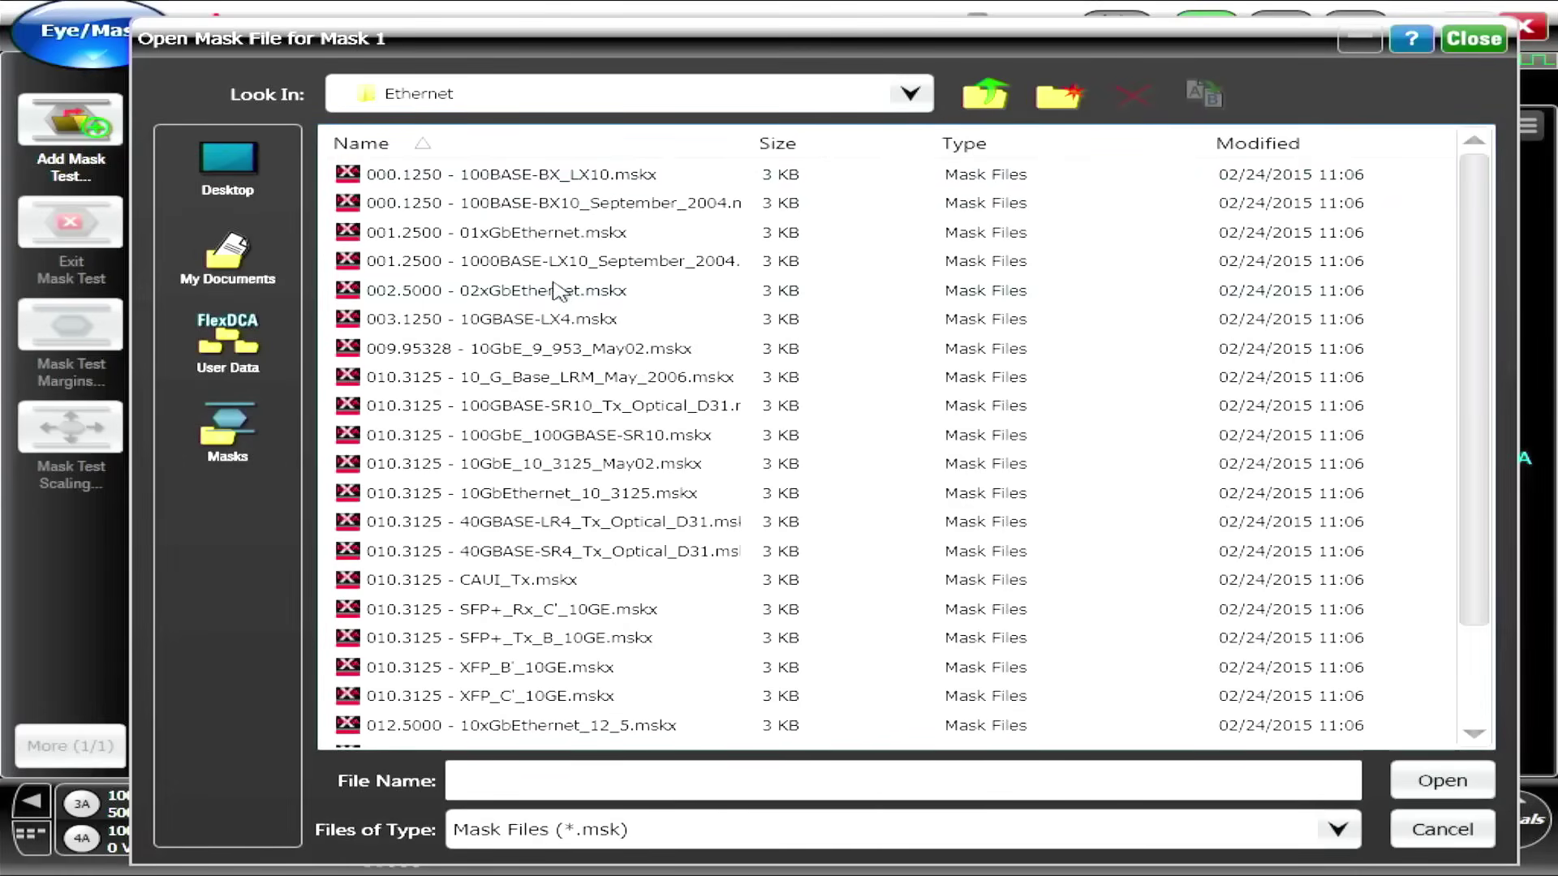
pyautogui.doubleClick(499, 464)
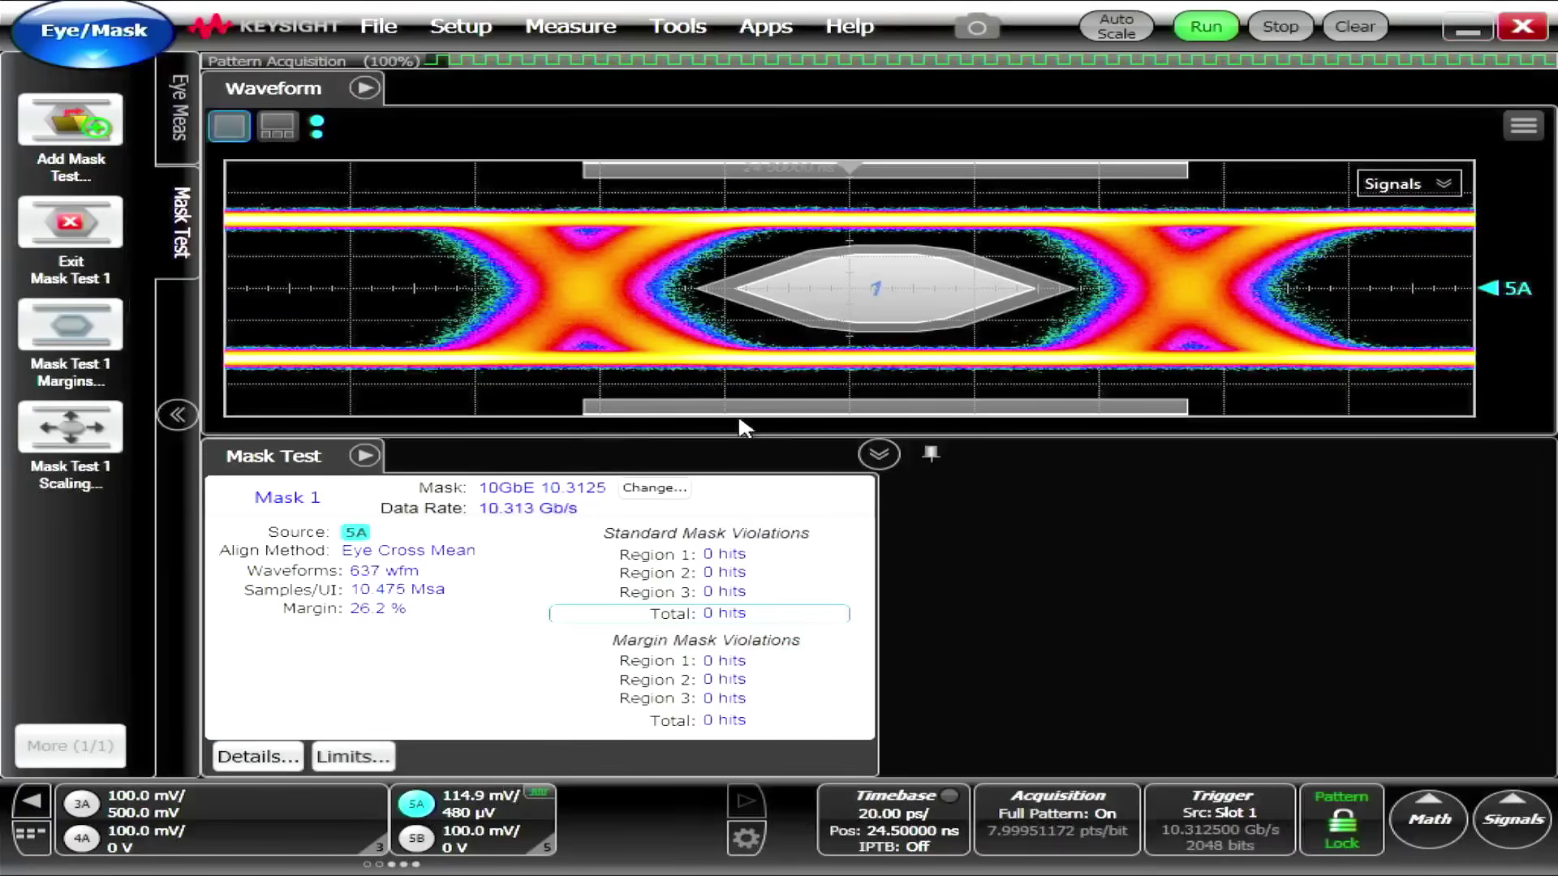
# Step: Collapse the Mask Test results panel so the masked 5A eye fills the display
pyautogui.click(879, 453)
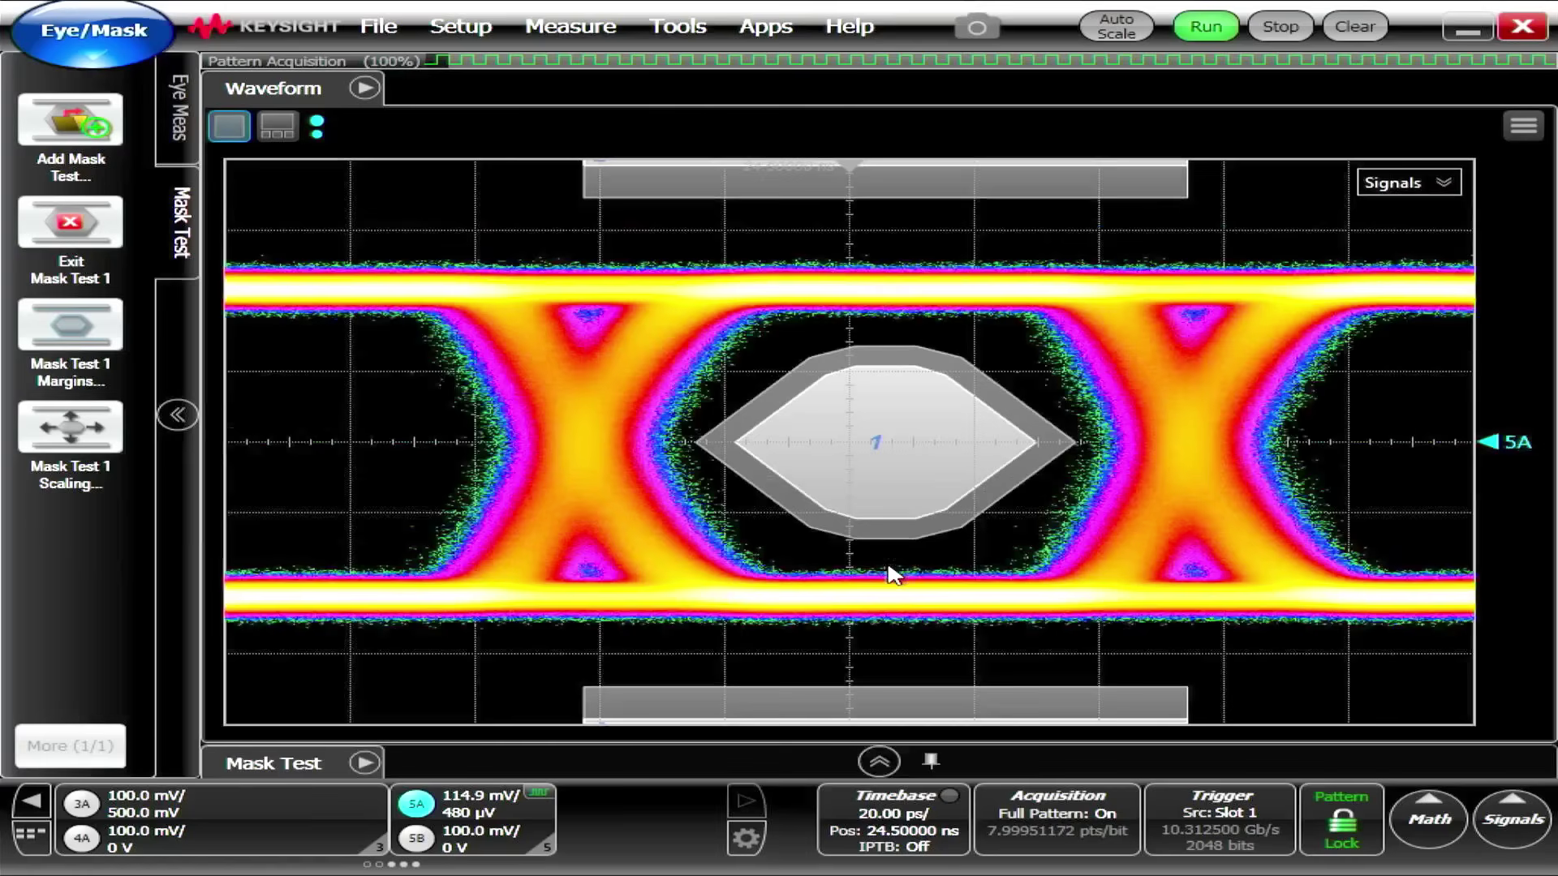
pyautogui.click(880, 568)
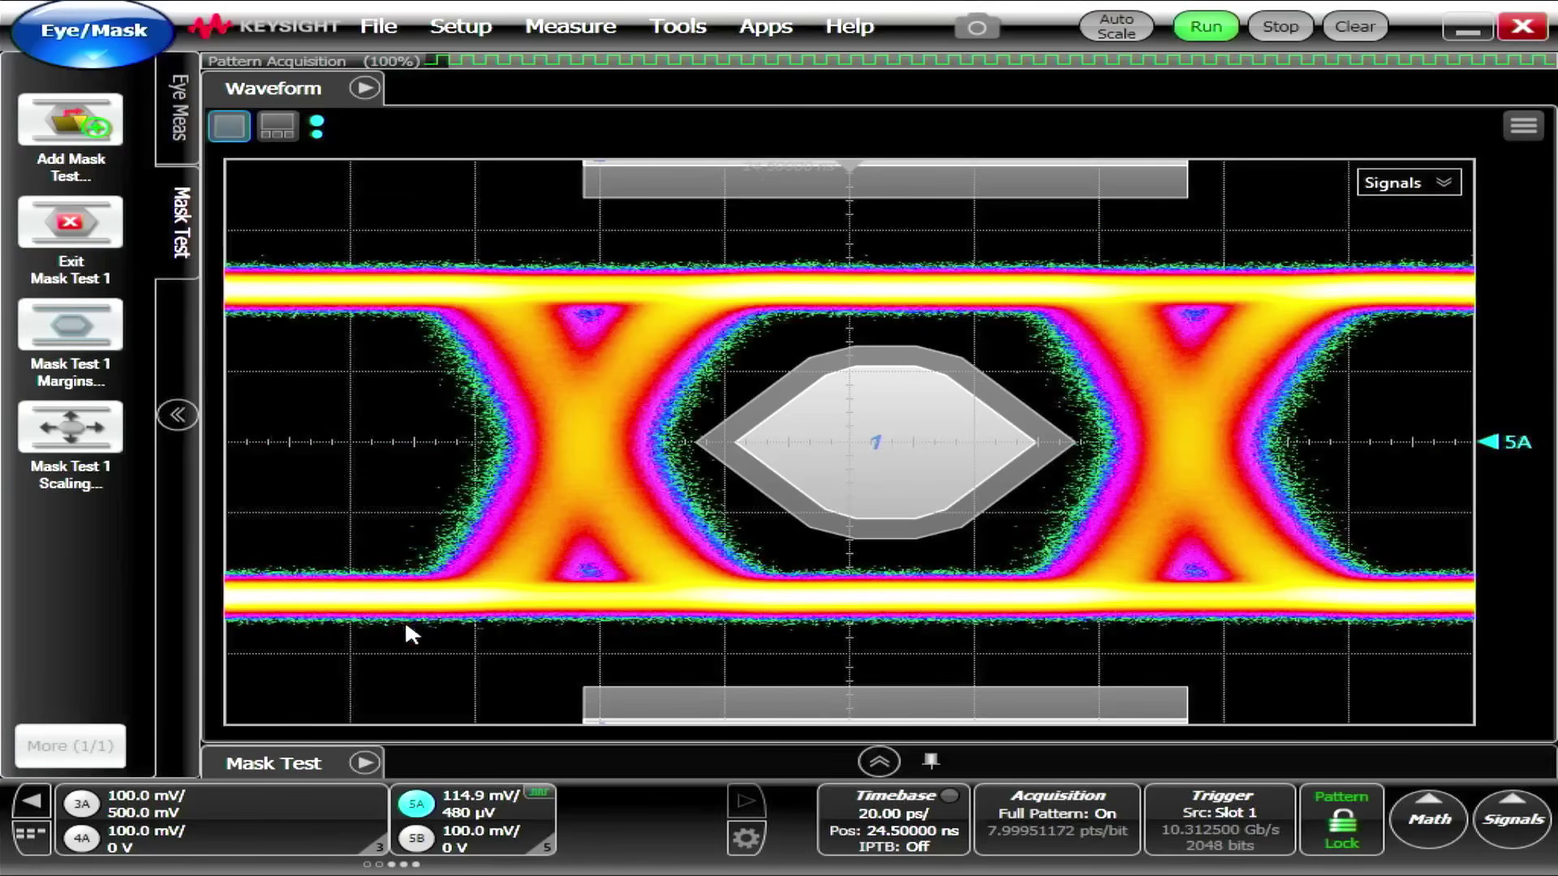
# Step: Set channel 5B's offset to 10 mV
pyautogui.click(436, 804)
pyautogui.click(532, 538)
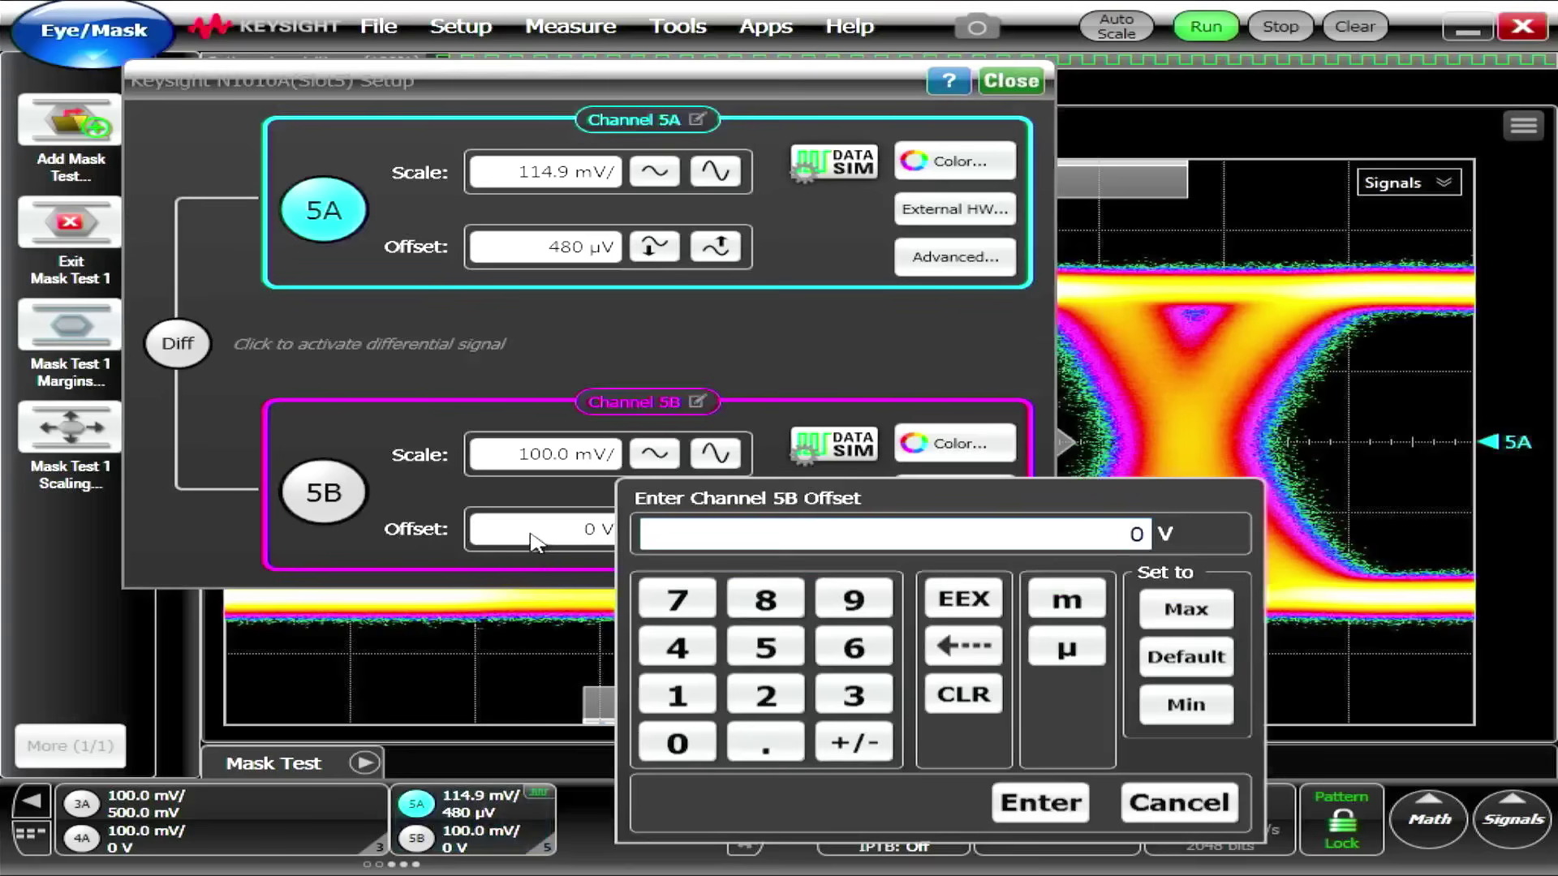
pyautogui.click(678, 696)
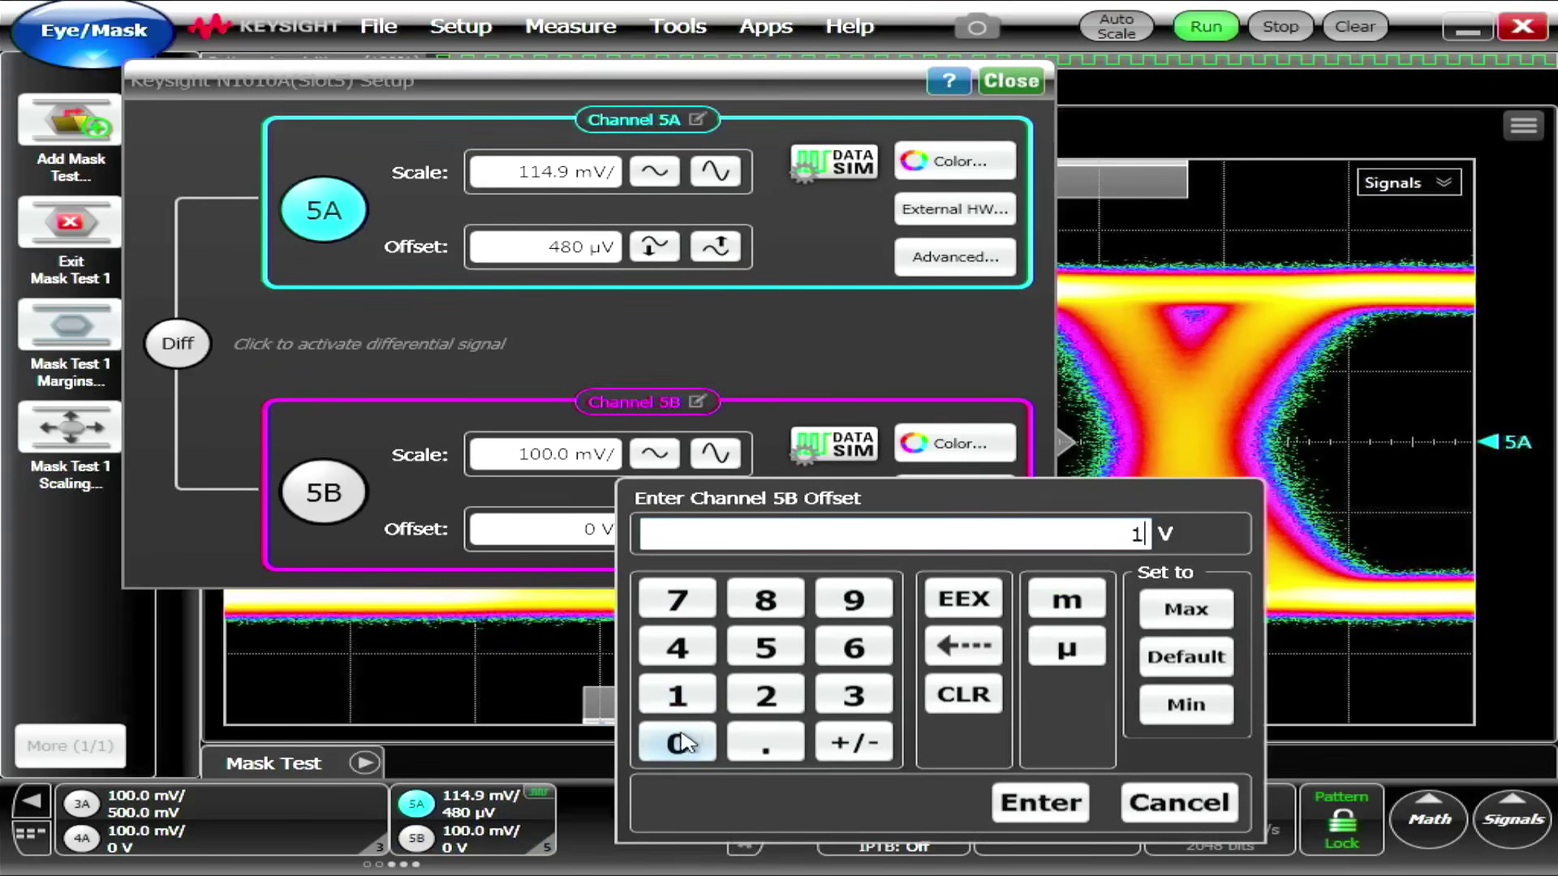
pyautogui.click(684, 743)
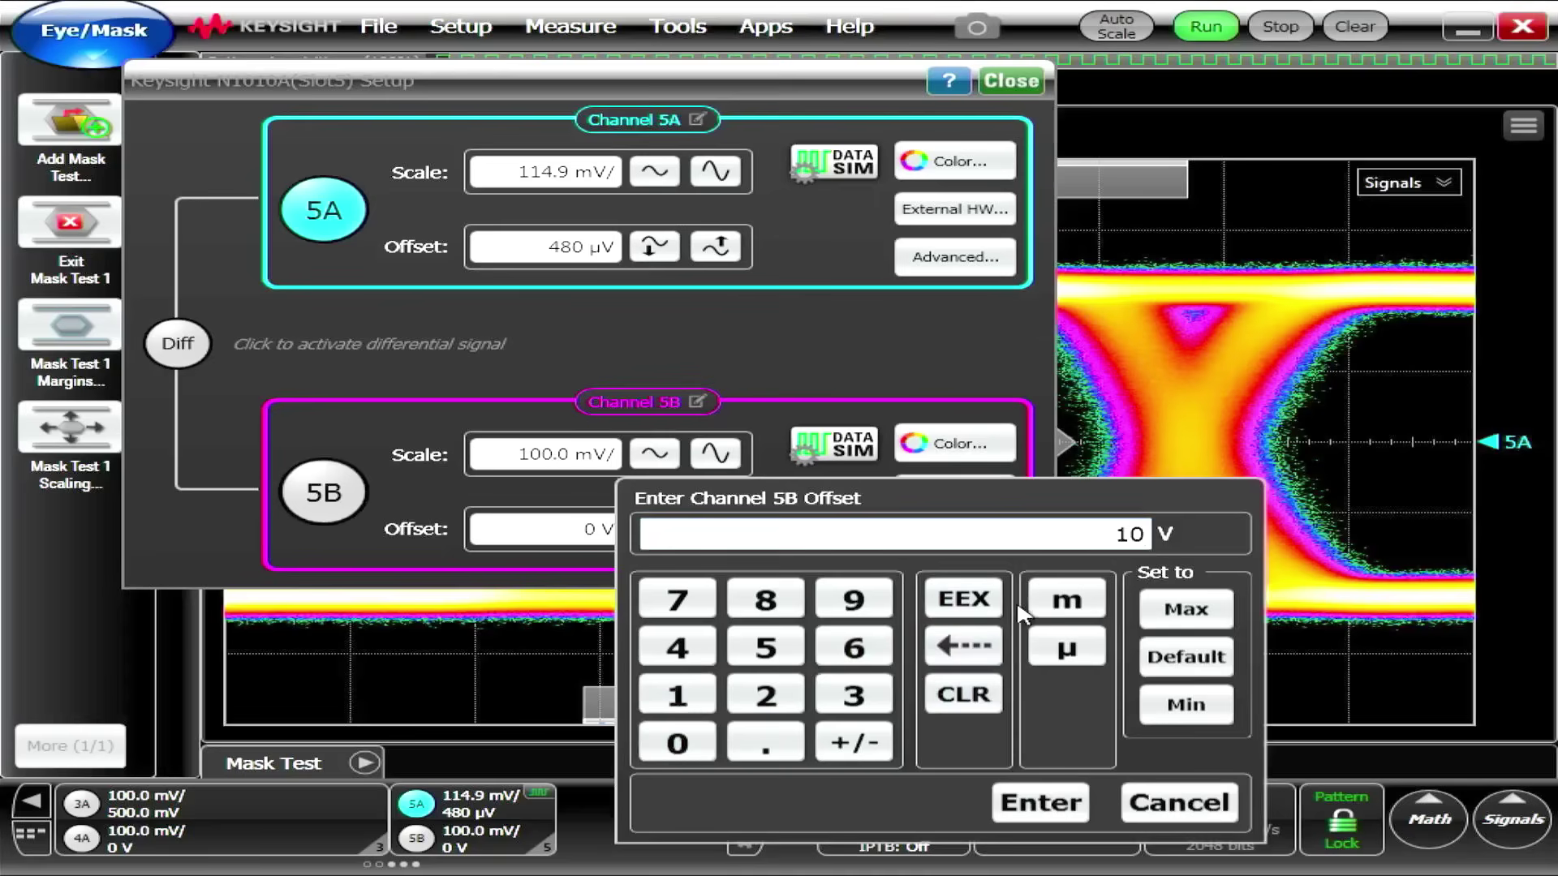
pyautogui.click(1050, 604)
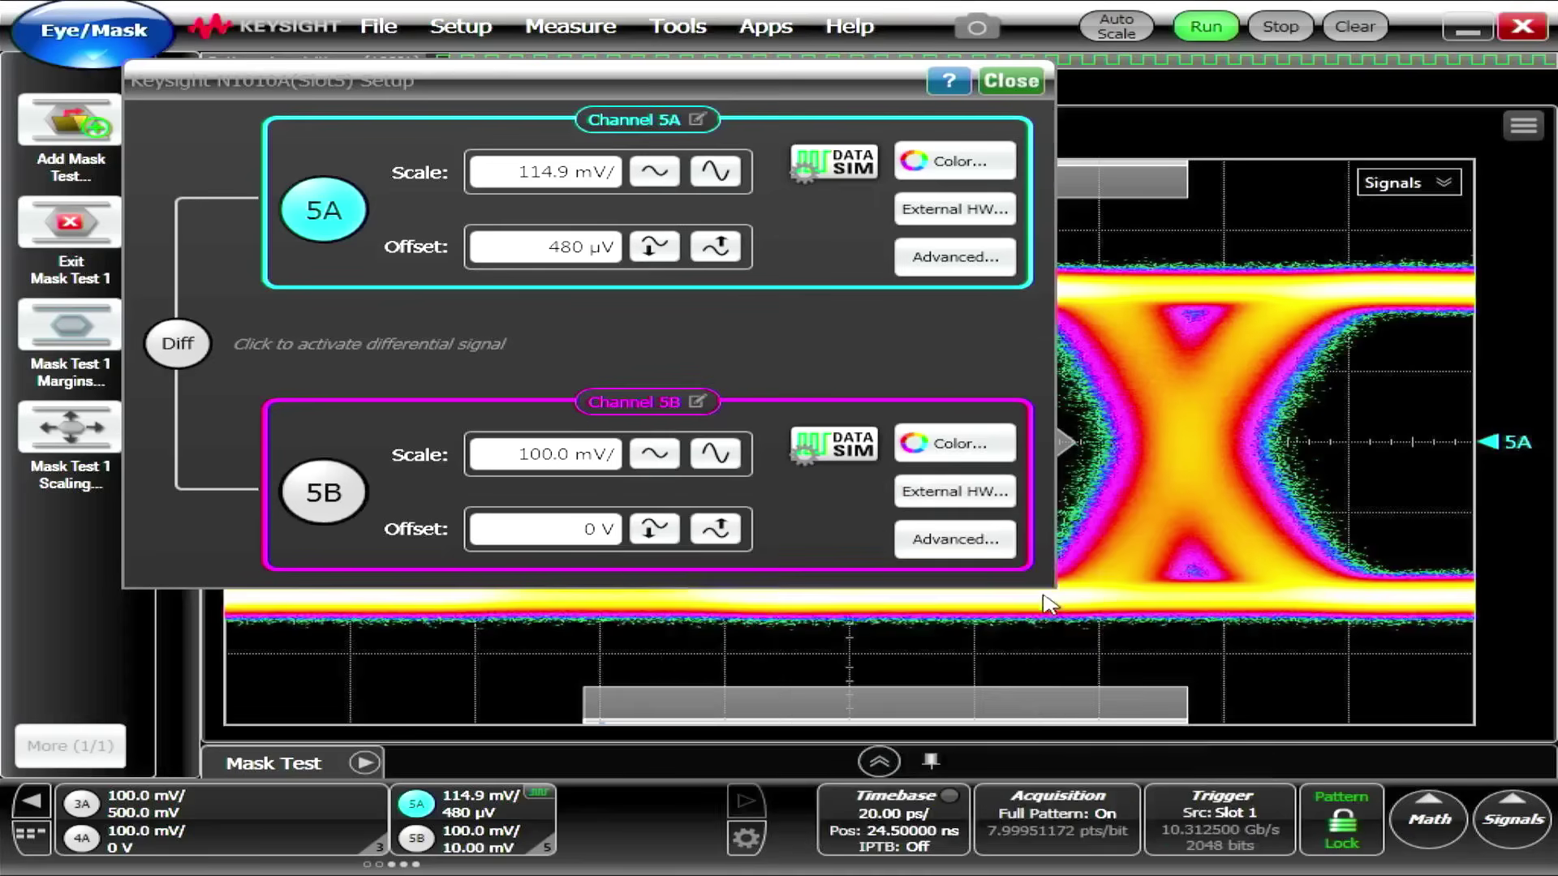
pyautogui.click(1010, 80)
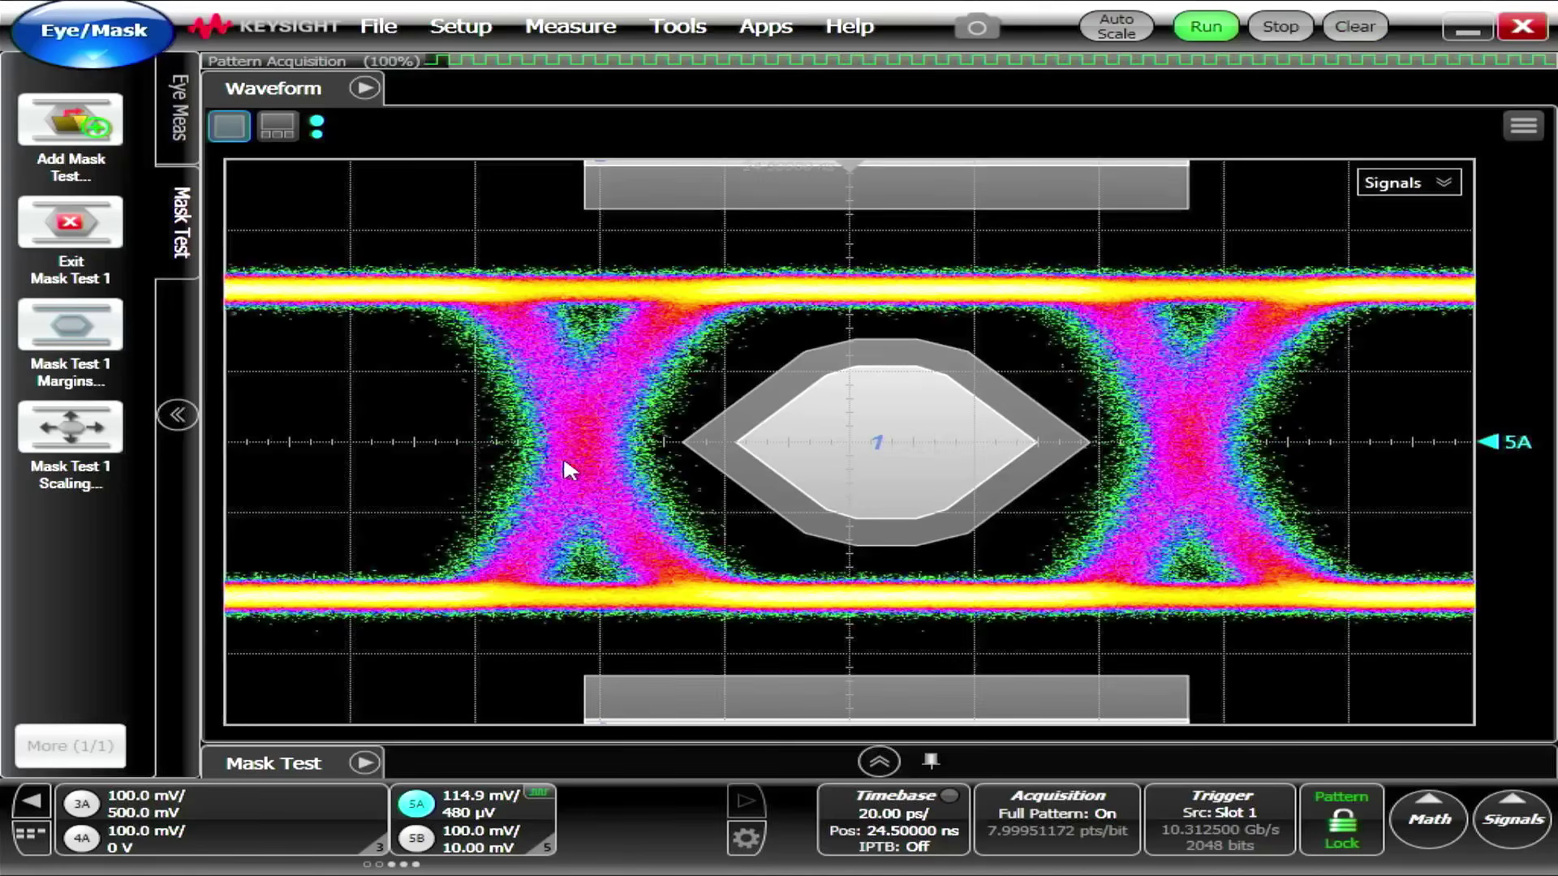
# Step: Enter a new offset for channel 5A, applied as 3 mV
pyautogui.click(486, 812)
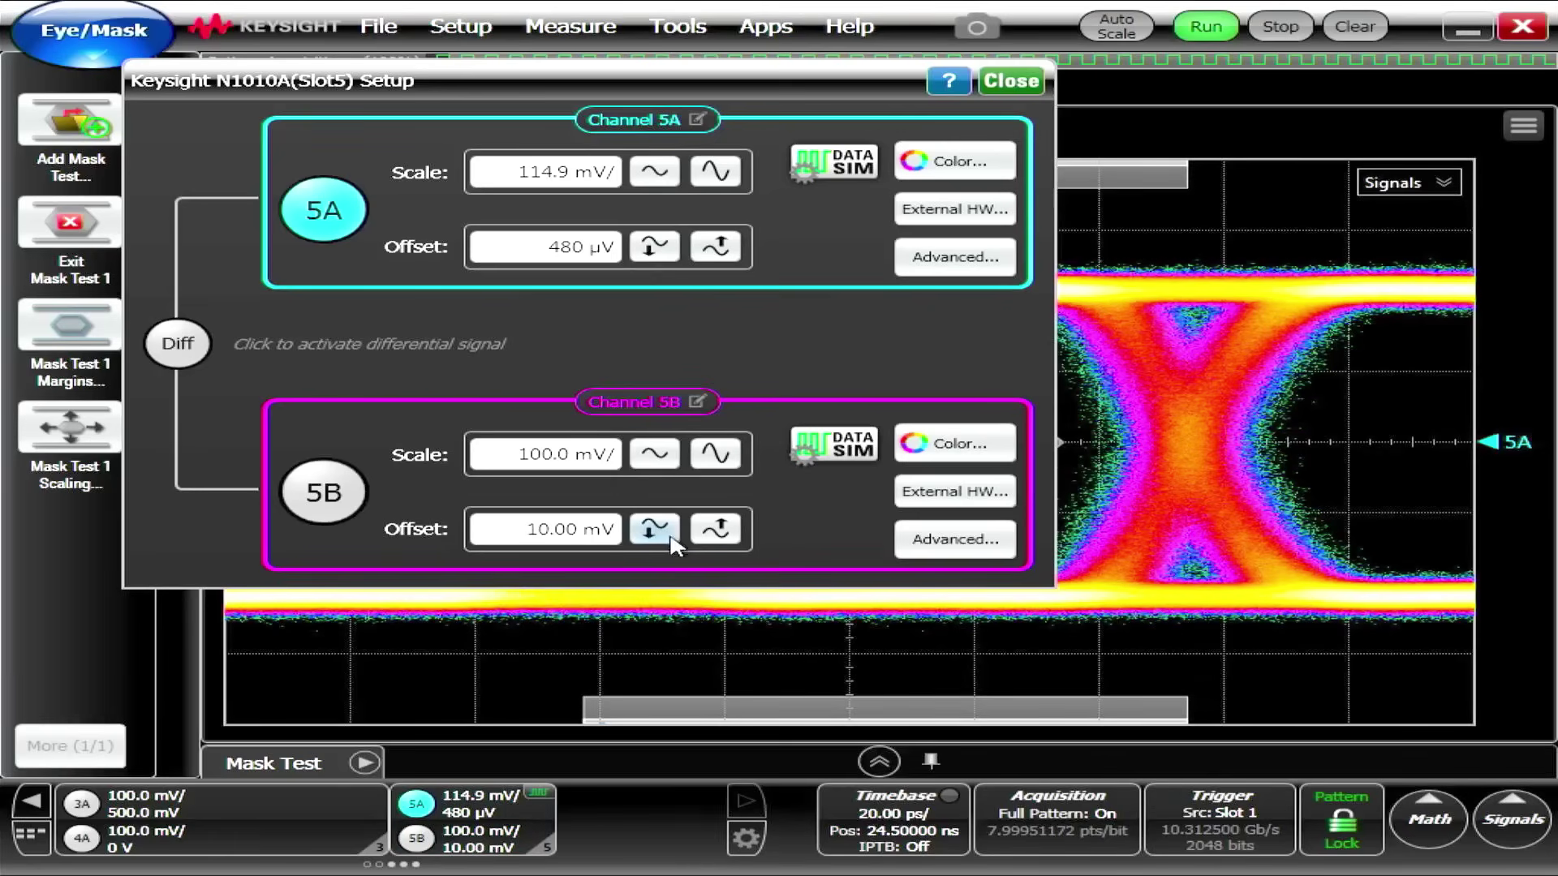
pyautogui.click(586, 253)
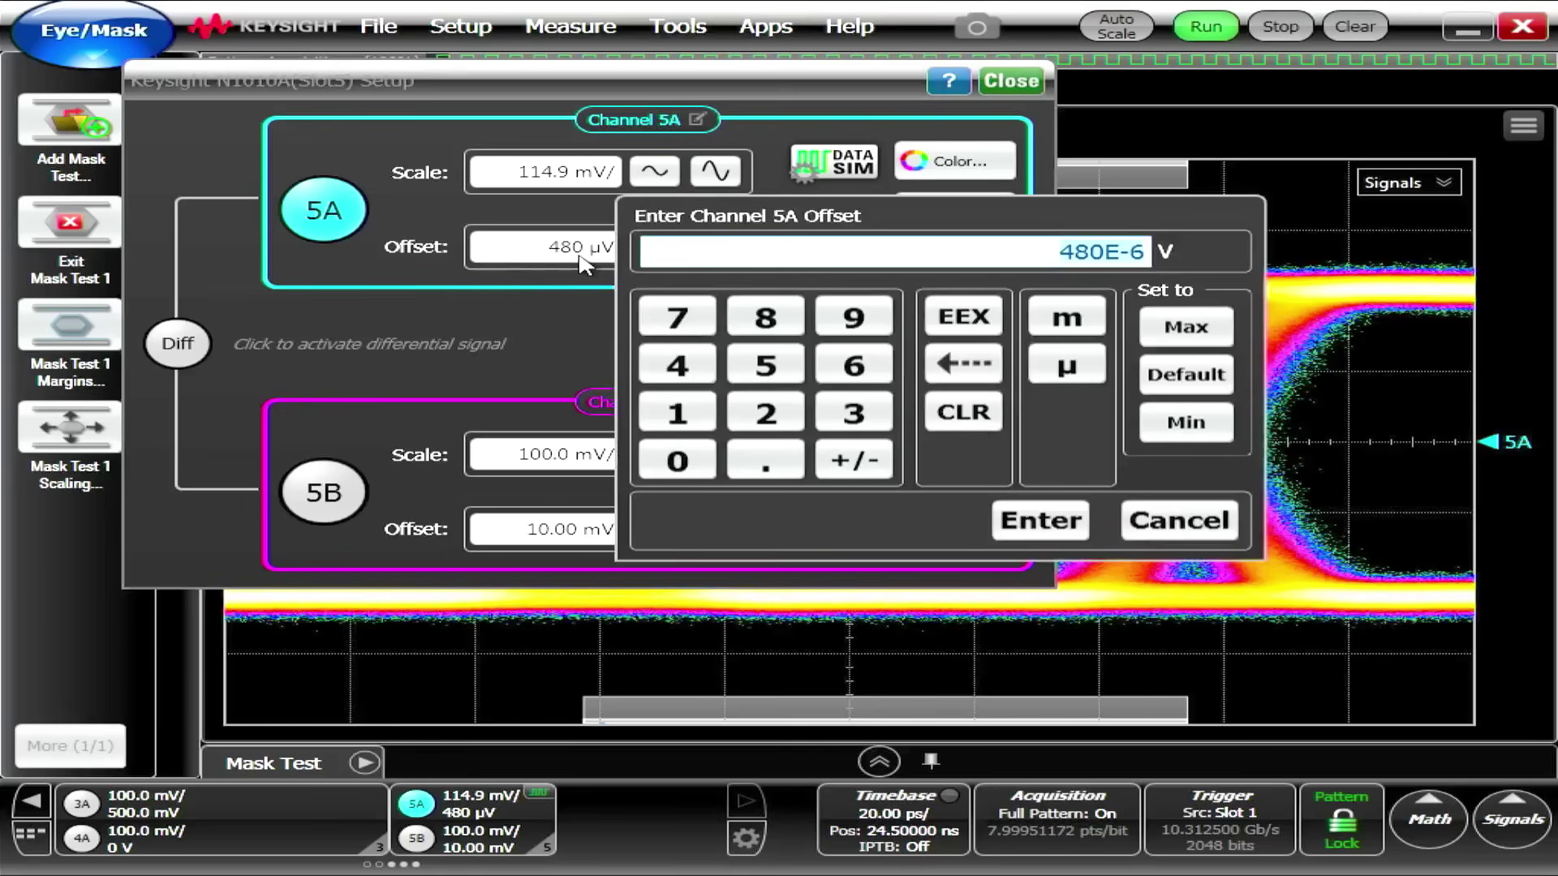
pyautogui.click(682, 416)
pyautogui.click(763, 412)
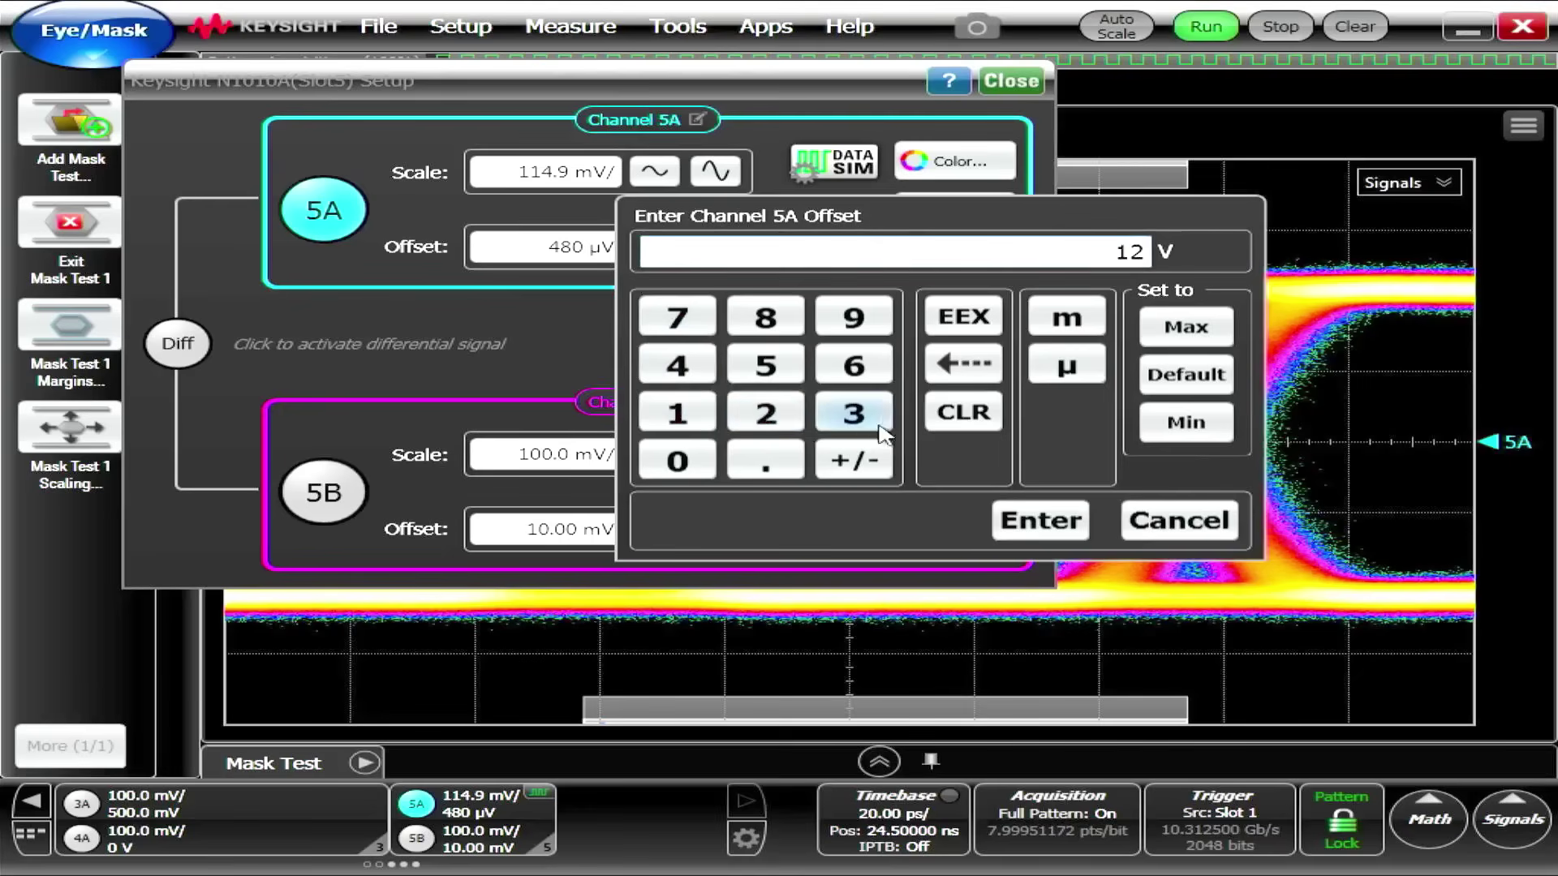
pyautogui.click(974, 365)
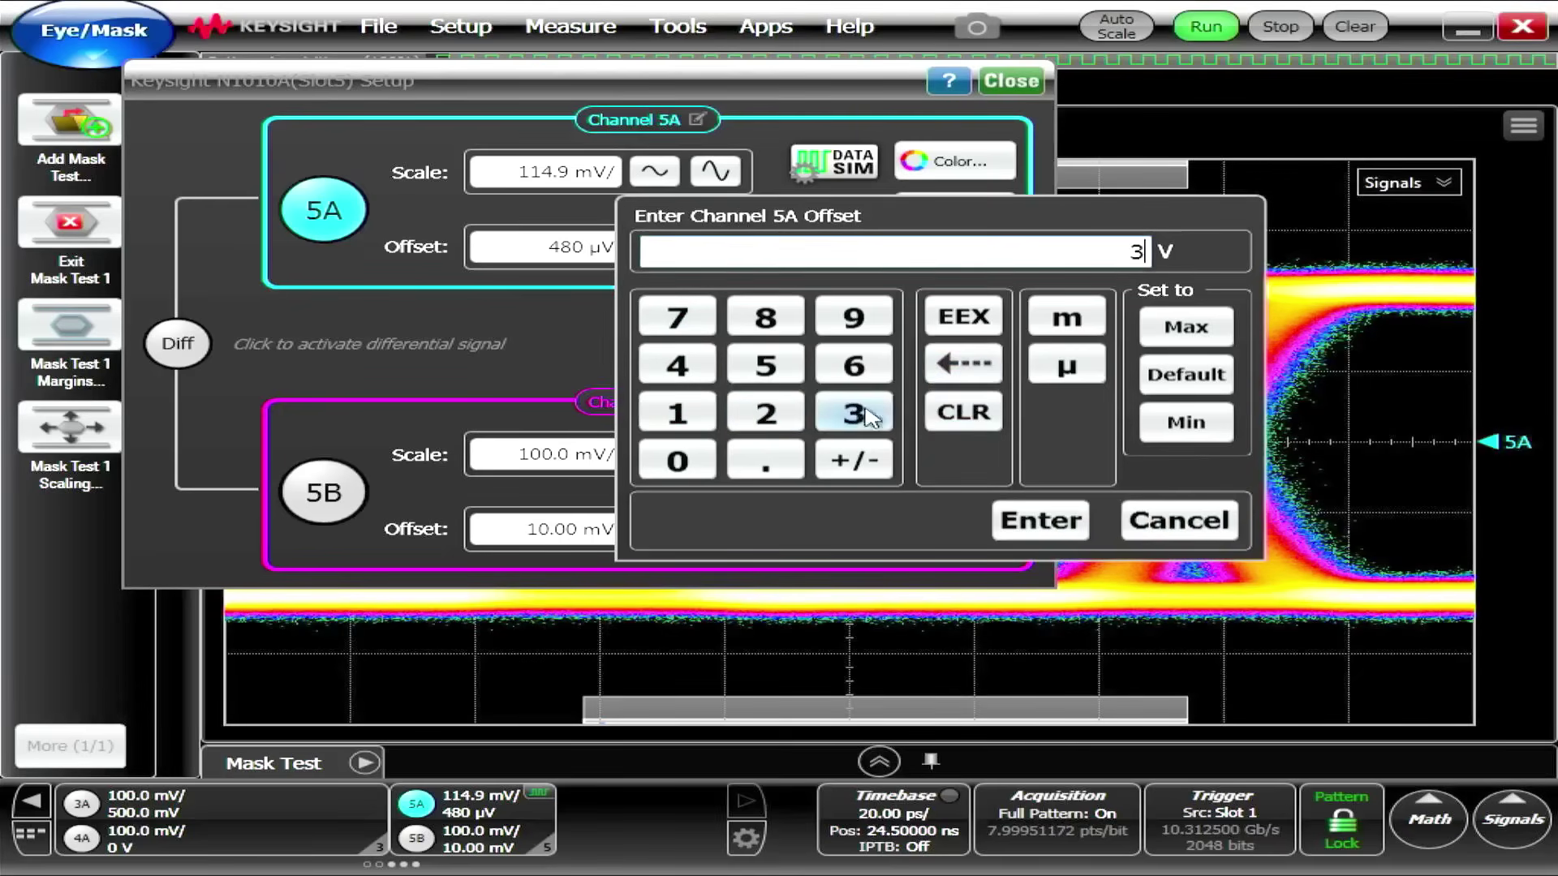
pyautogui.click(1043, 329)
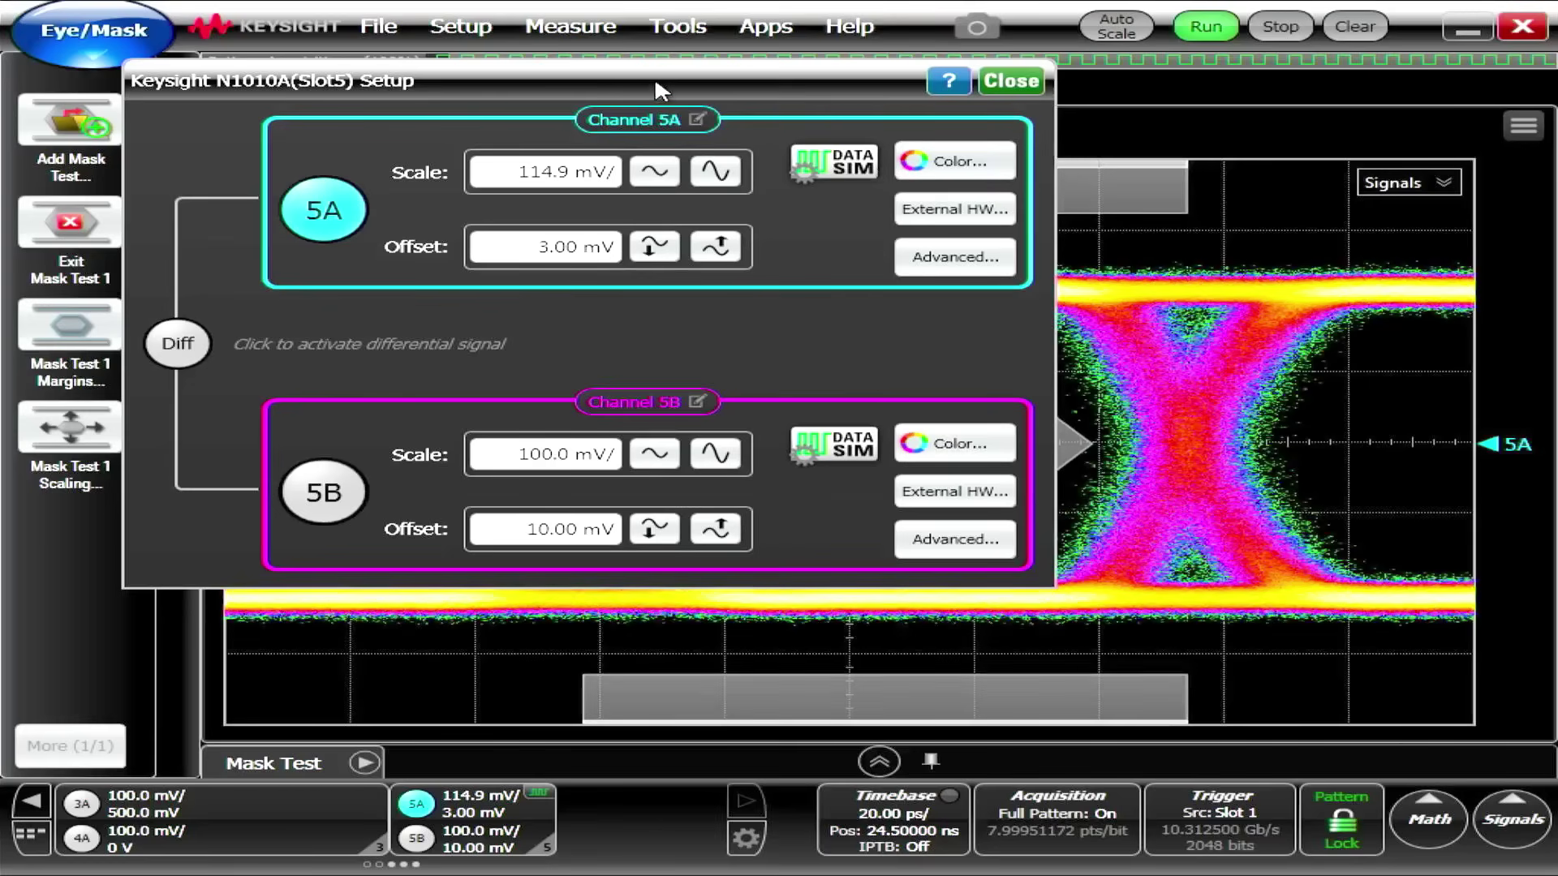
# Step: Correct channel 5A's offset to 10 mV and close the channel setup
pyautogui.moveTo(654, 78); pyautogui.dragTo(904, 236)
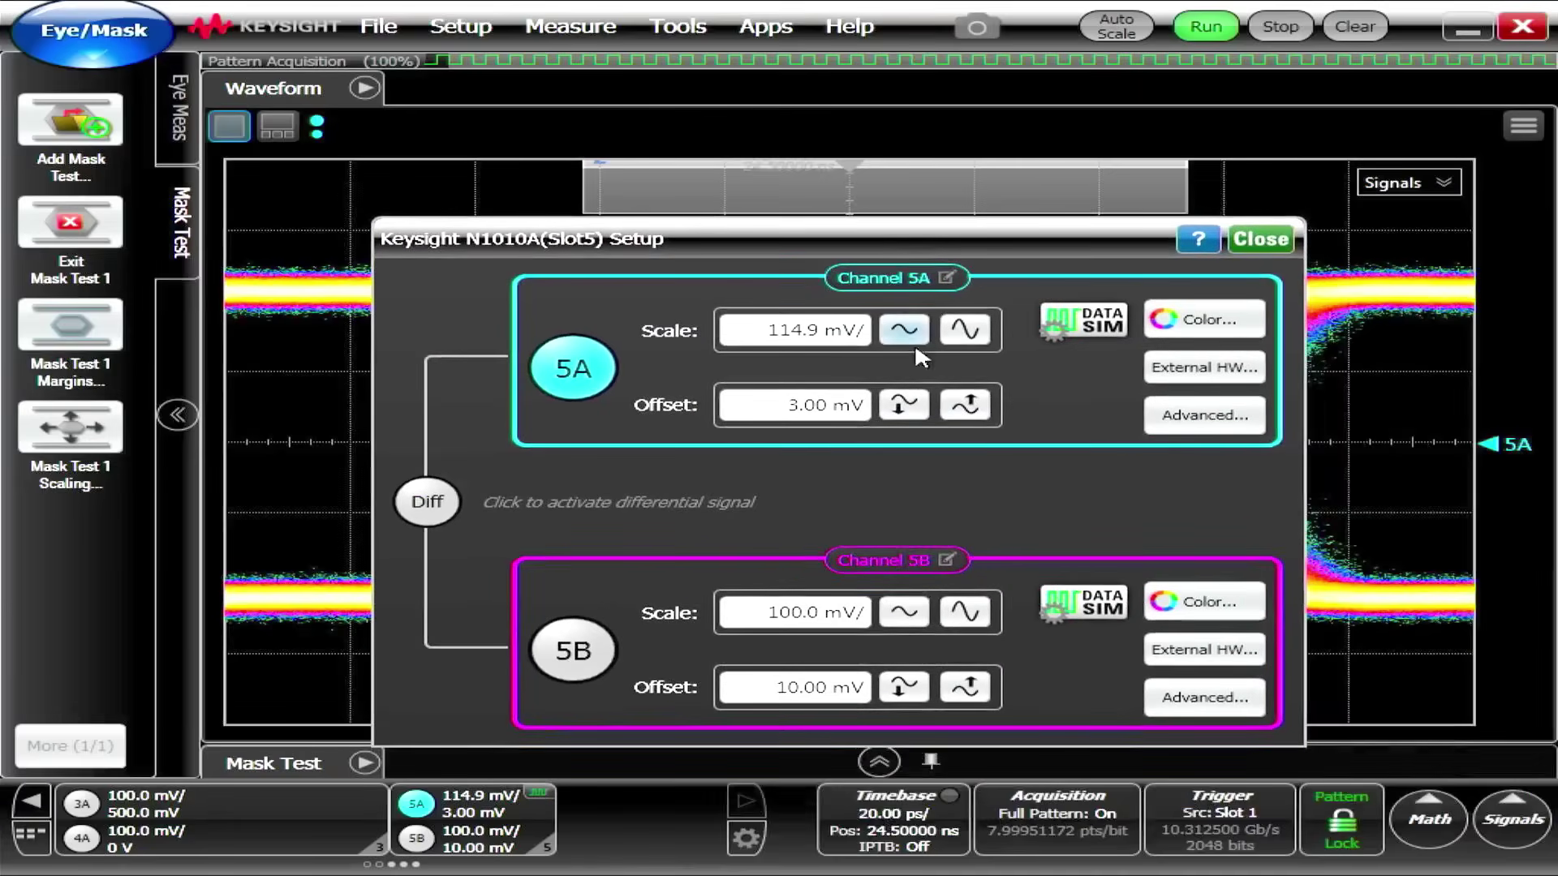
pyautogui.click(820, 414)
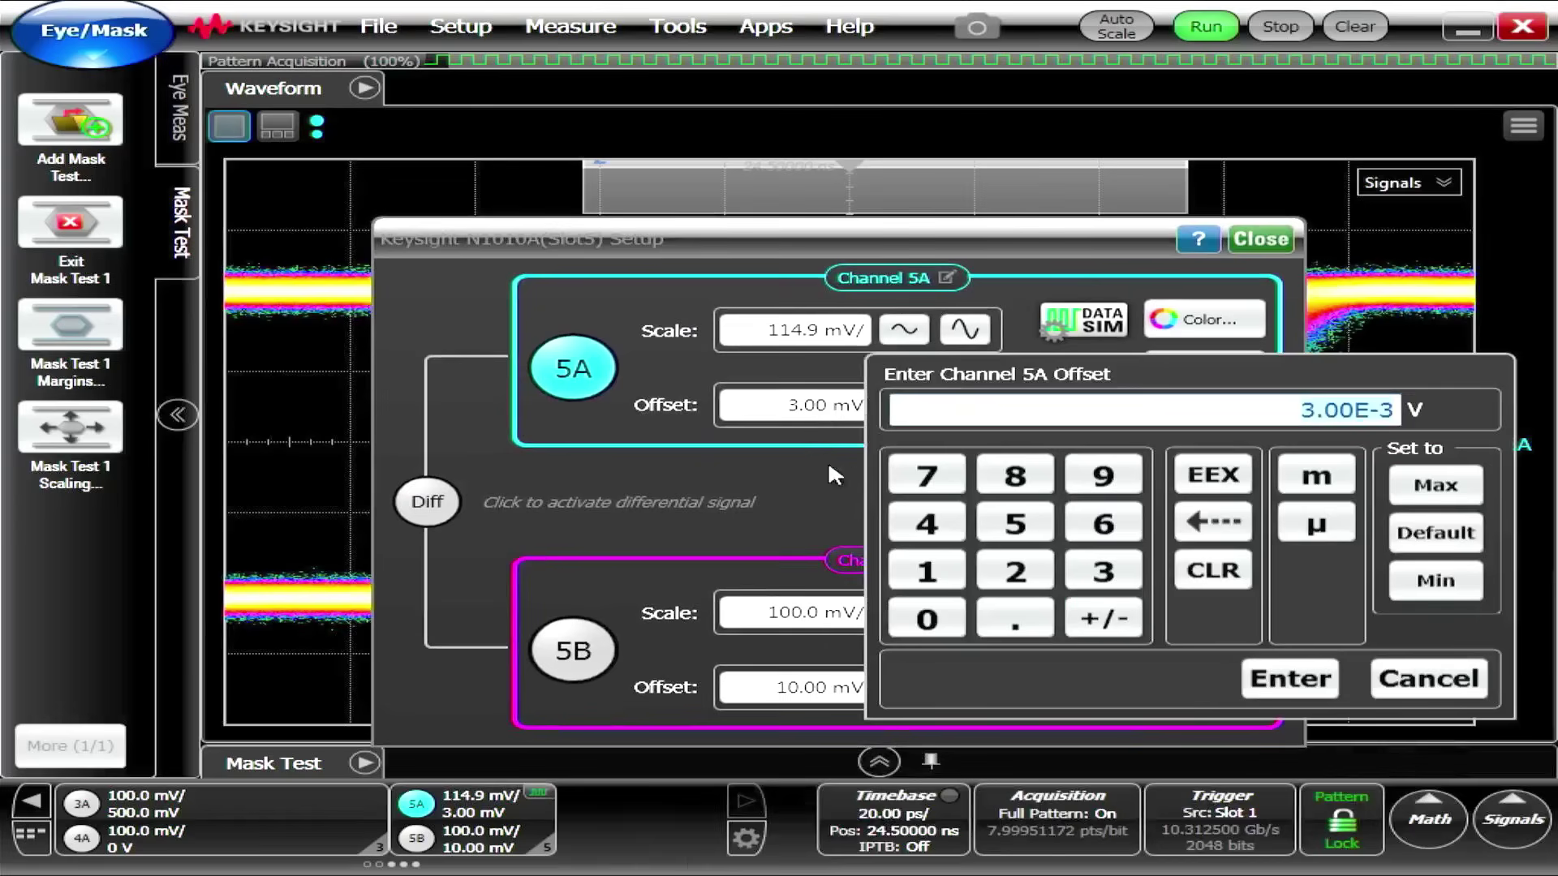
pyautogui.click(925, 571)
pyautogui.click(929, 619)
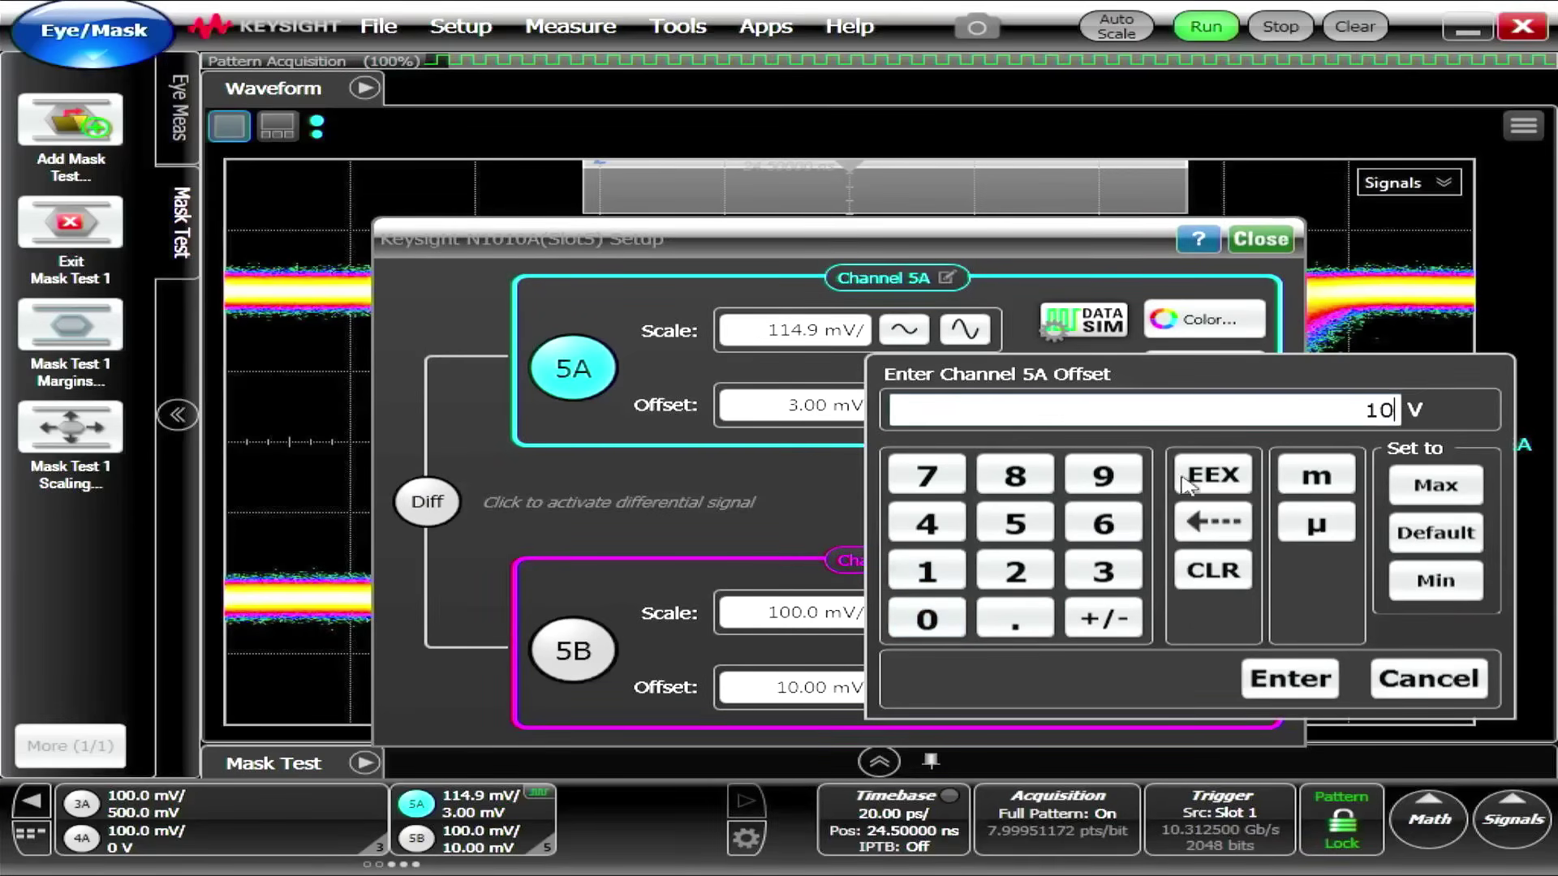
pyautogui.click(1316, 476)
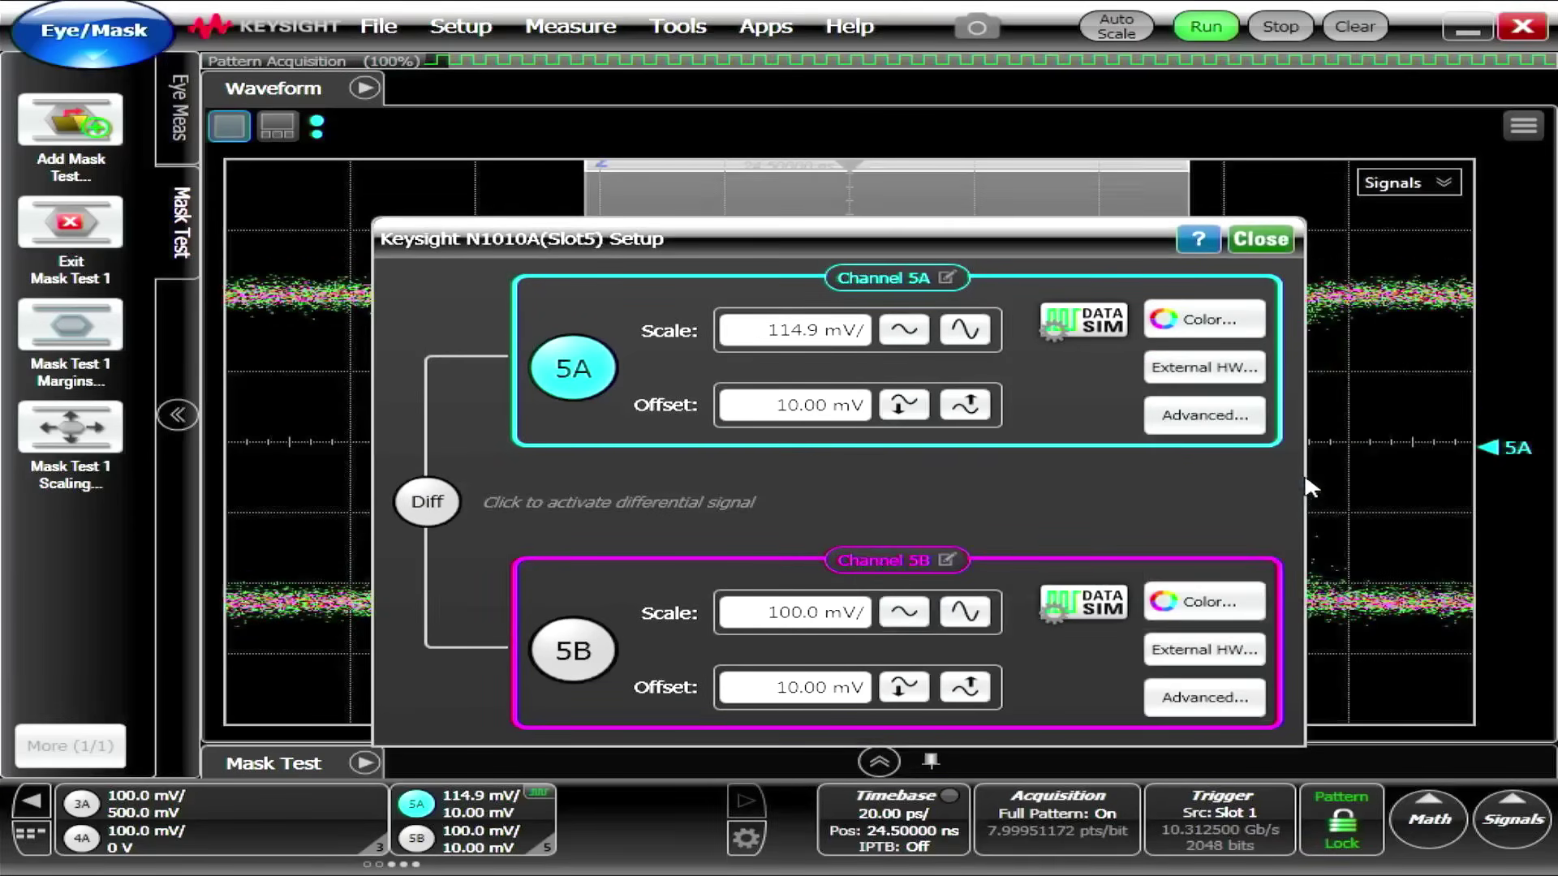
pyautogui.click(1262, 242)
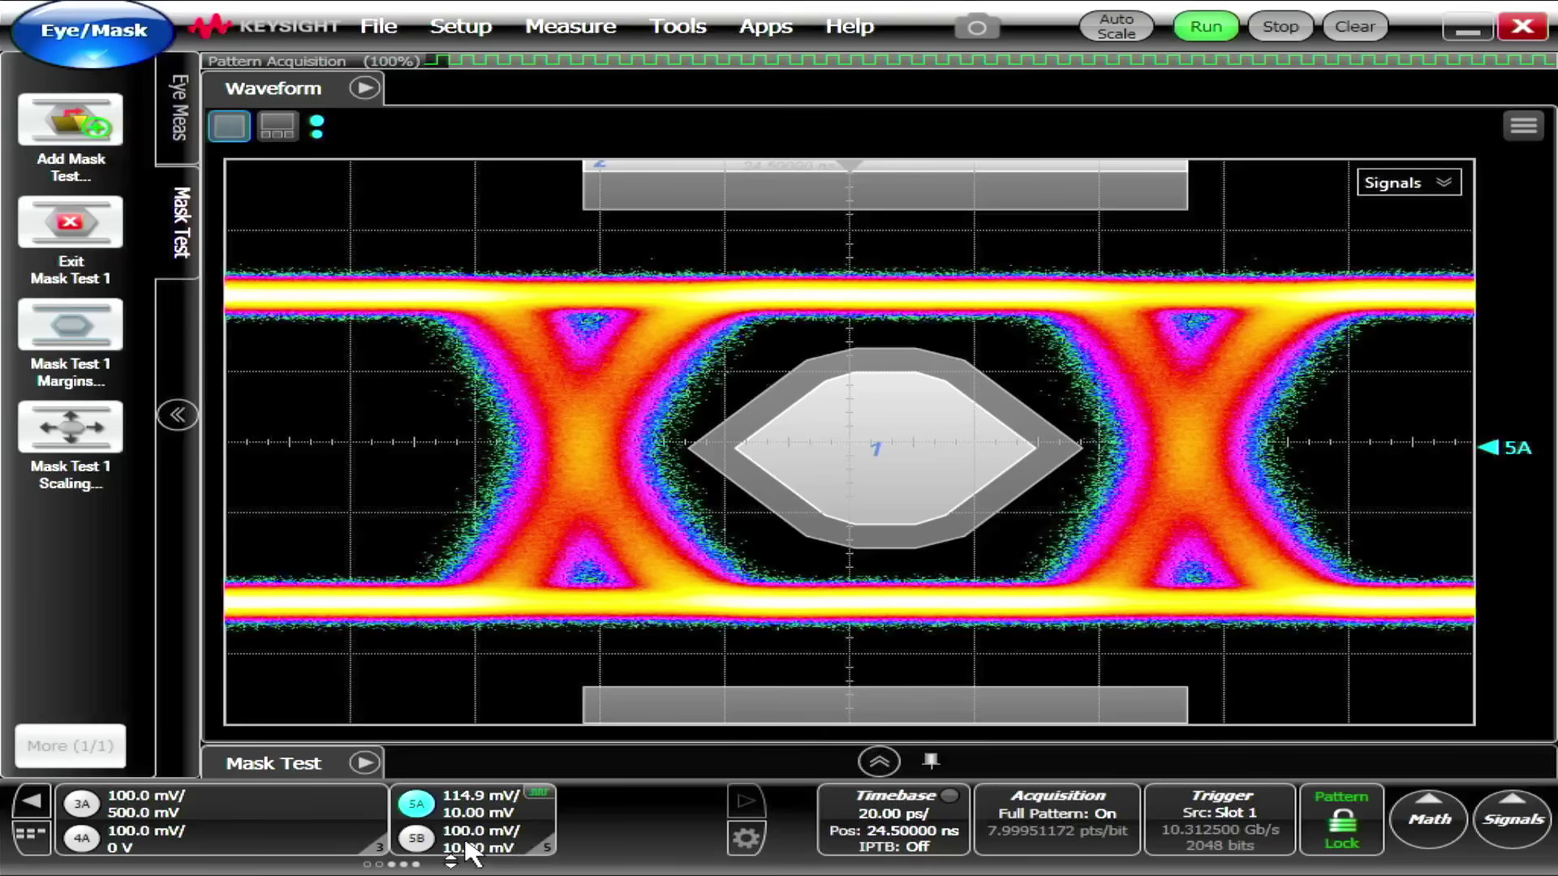
# Step: Set channel 5A's simulated random jitter to 10 ps in Jitter & Noise
pyautogui.click(461, 812)
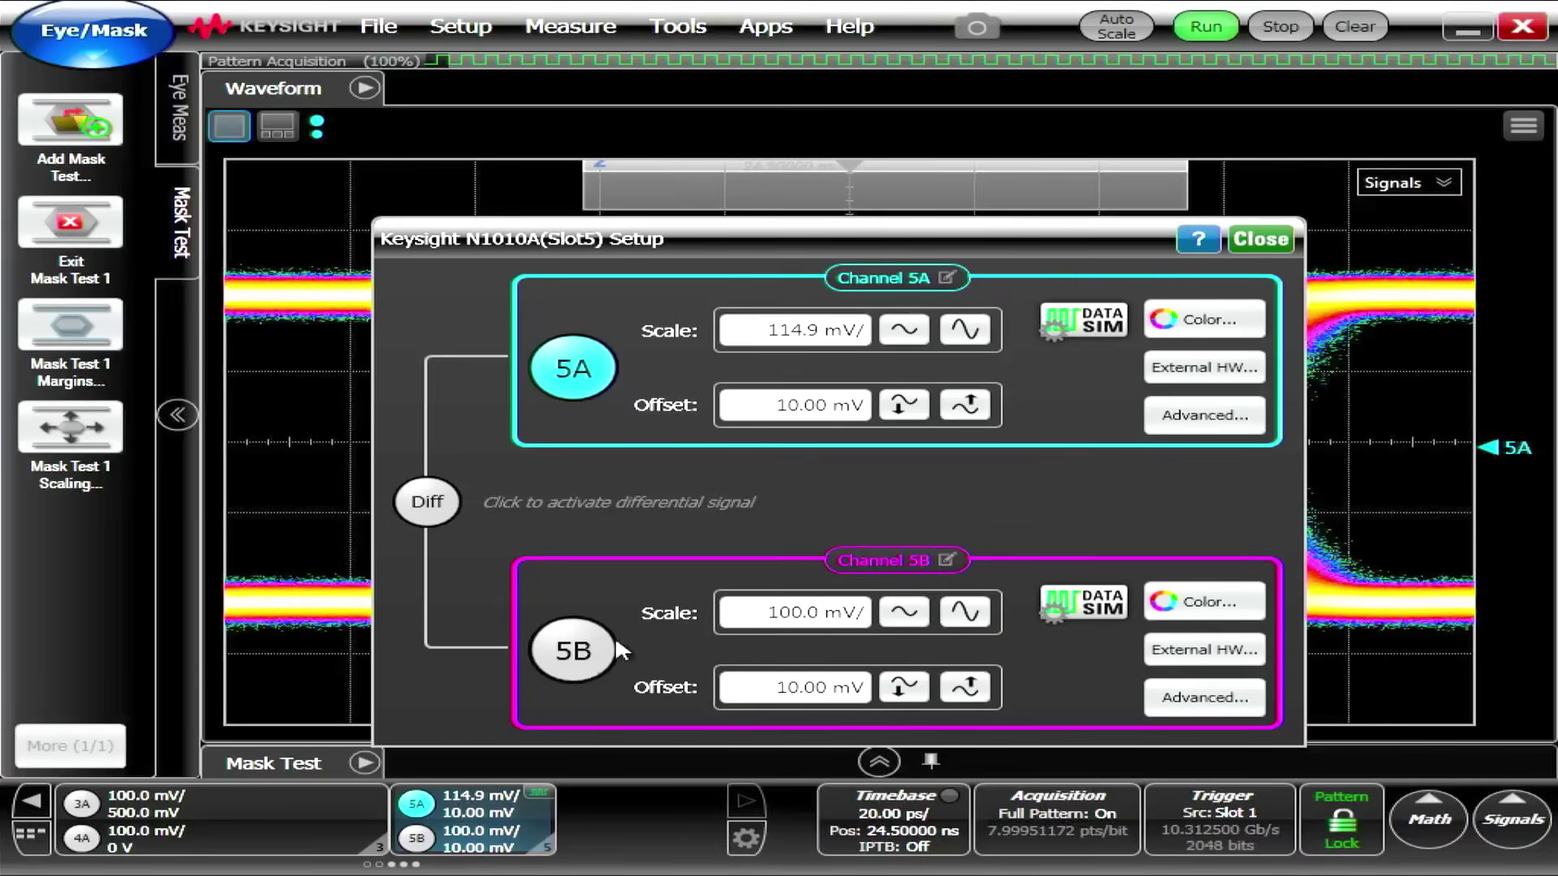
pyautogui.click(1055, 323)
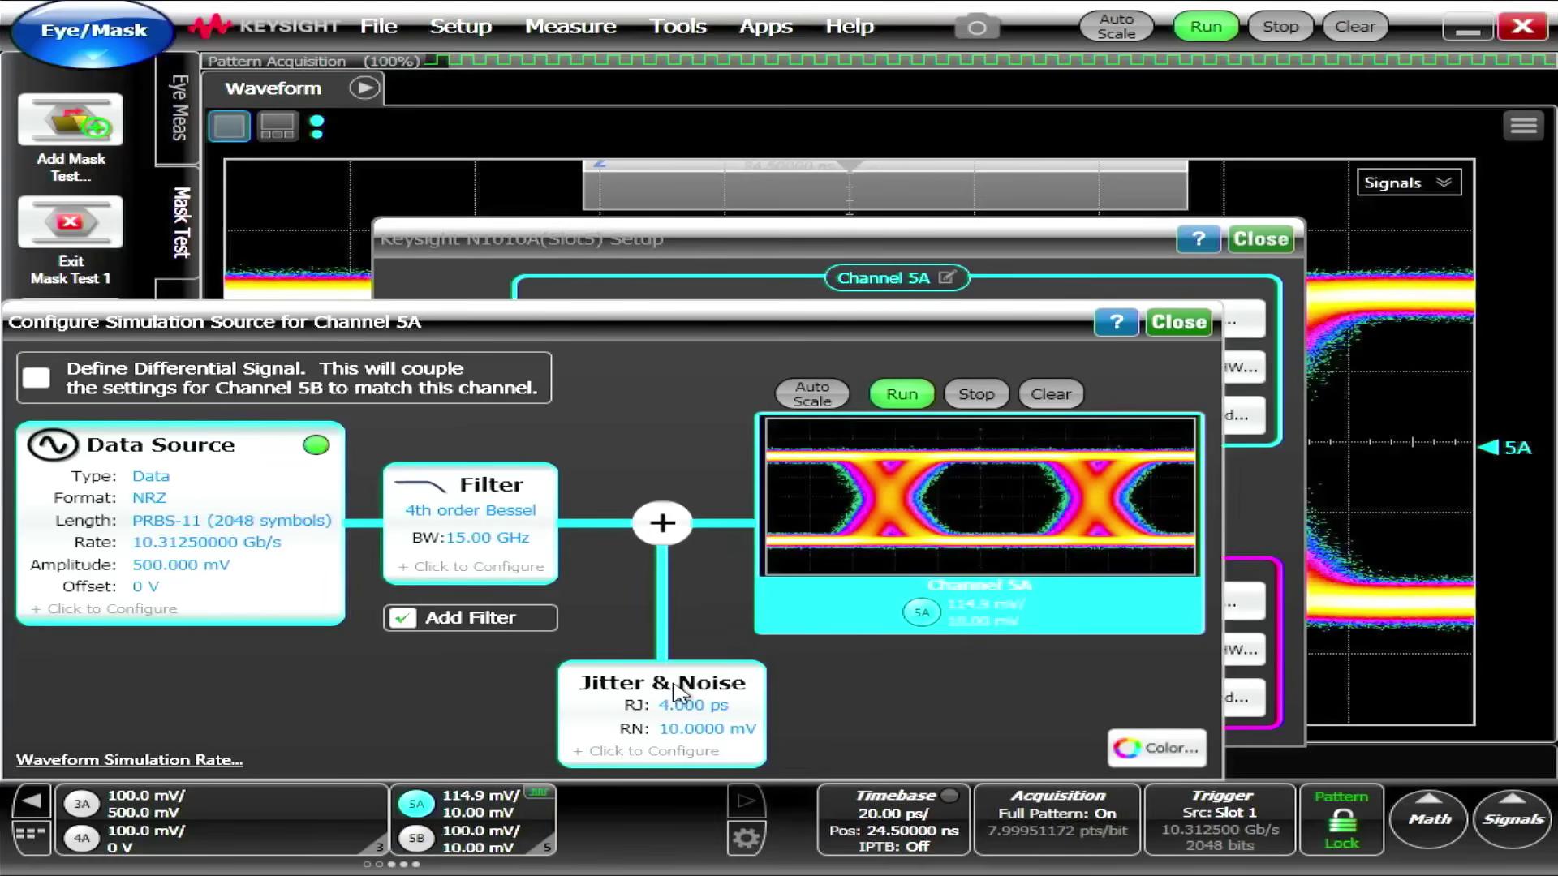
pyautogui.click(690, 705)
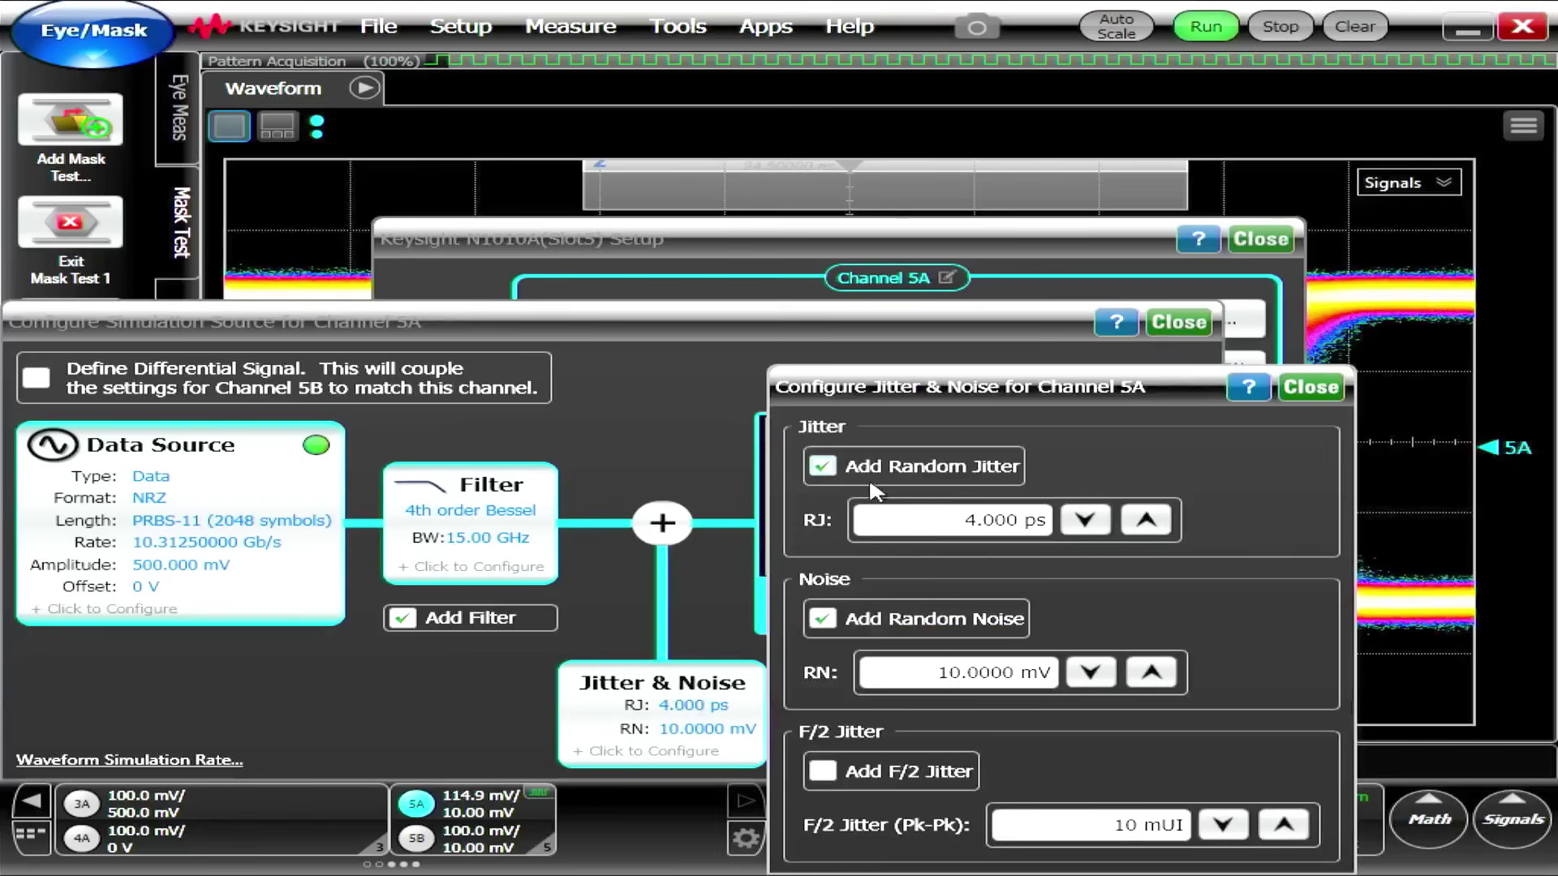
pyautogui.click(976, 526)
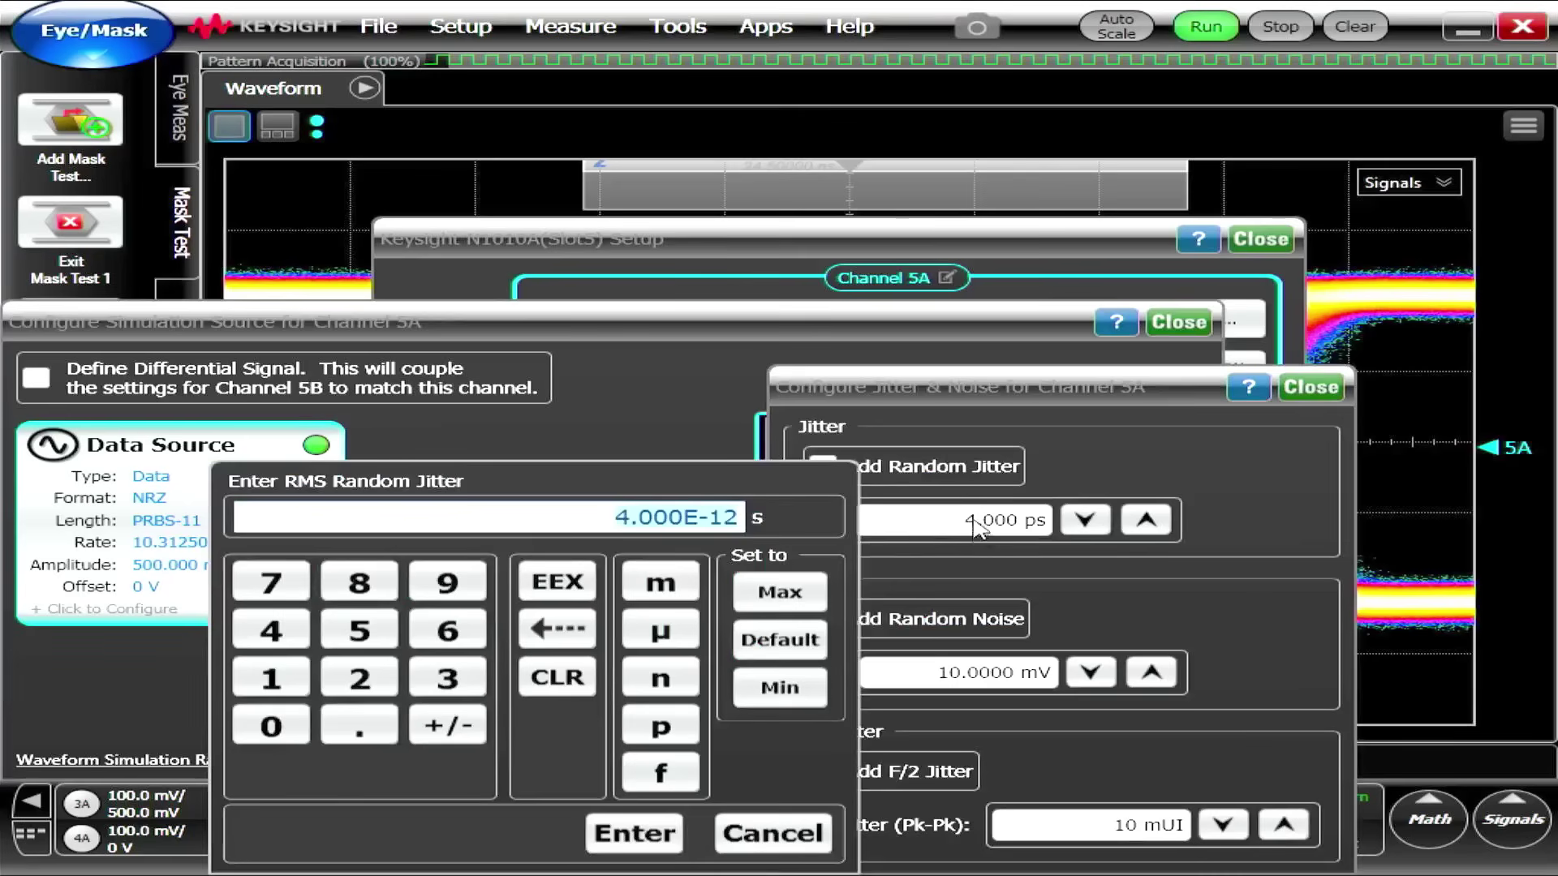
pyautogui.click(271, 678)
pyautogui.click(271, 726)
pyautogui.click(663, 728)
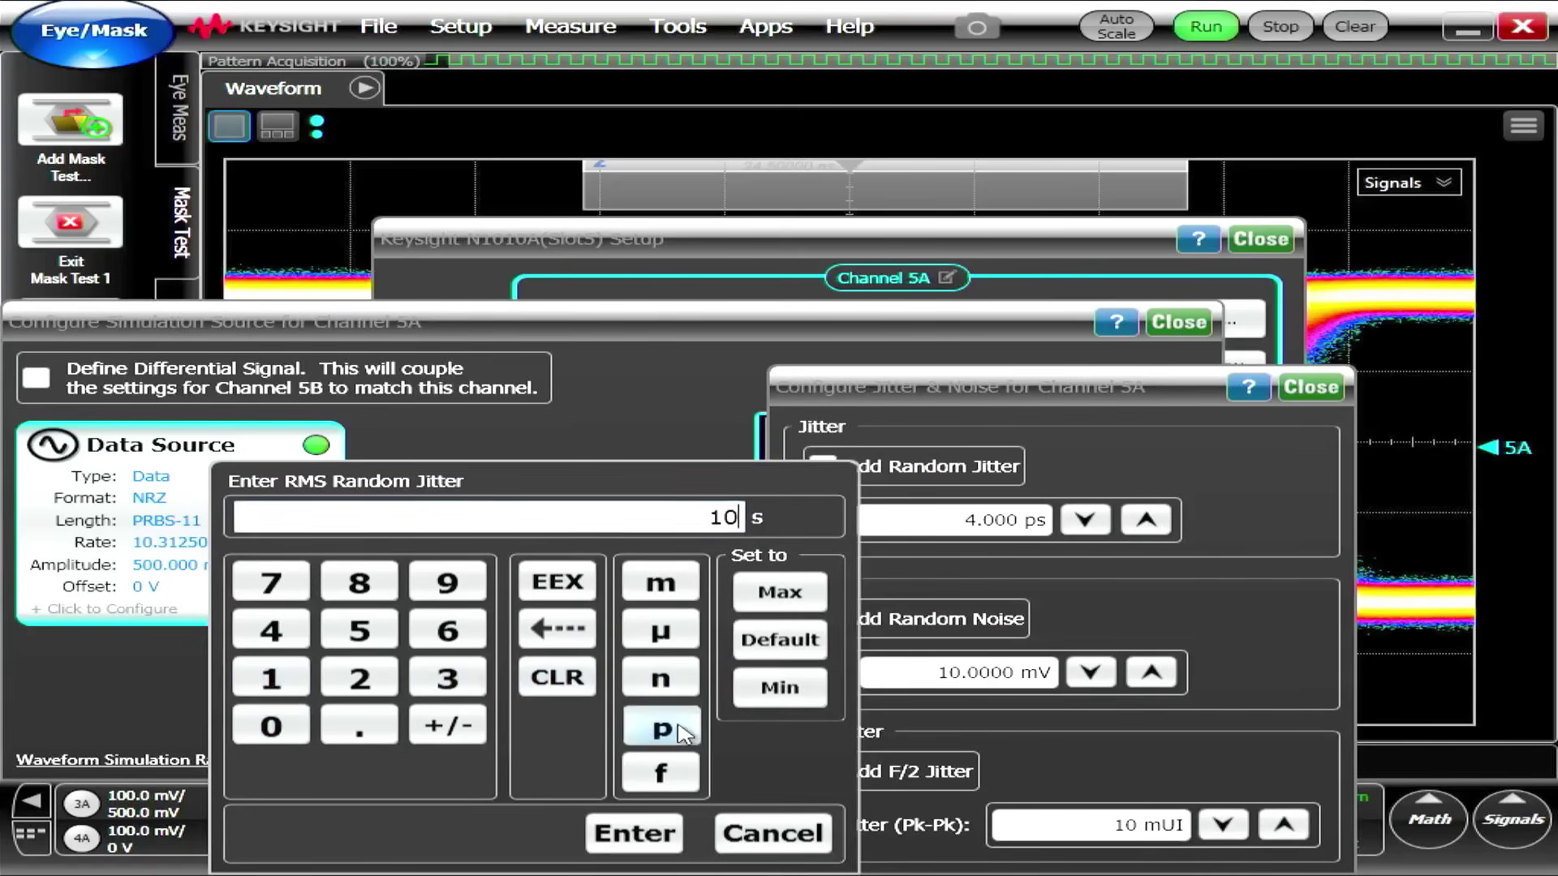
pyautogui.click(1310, 387)
pyautogui.click(1179, 323)
pyautogui.click(1257, 243)
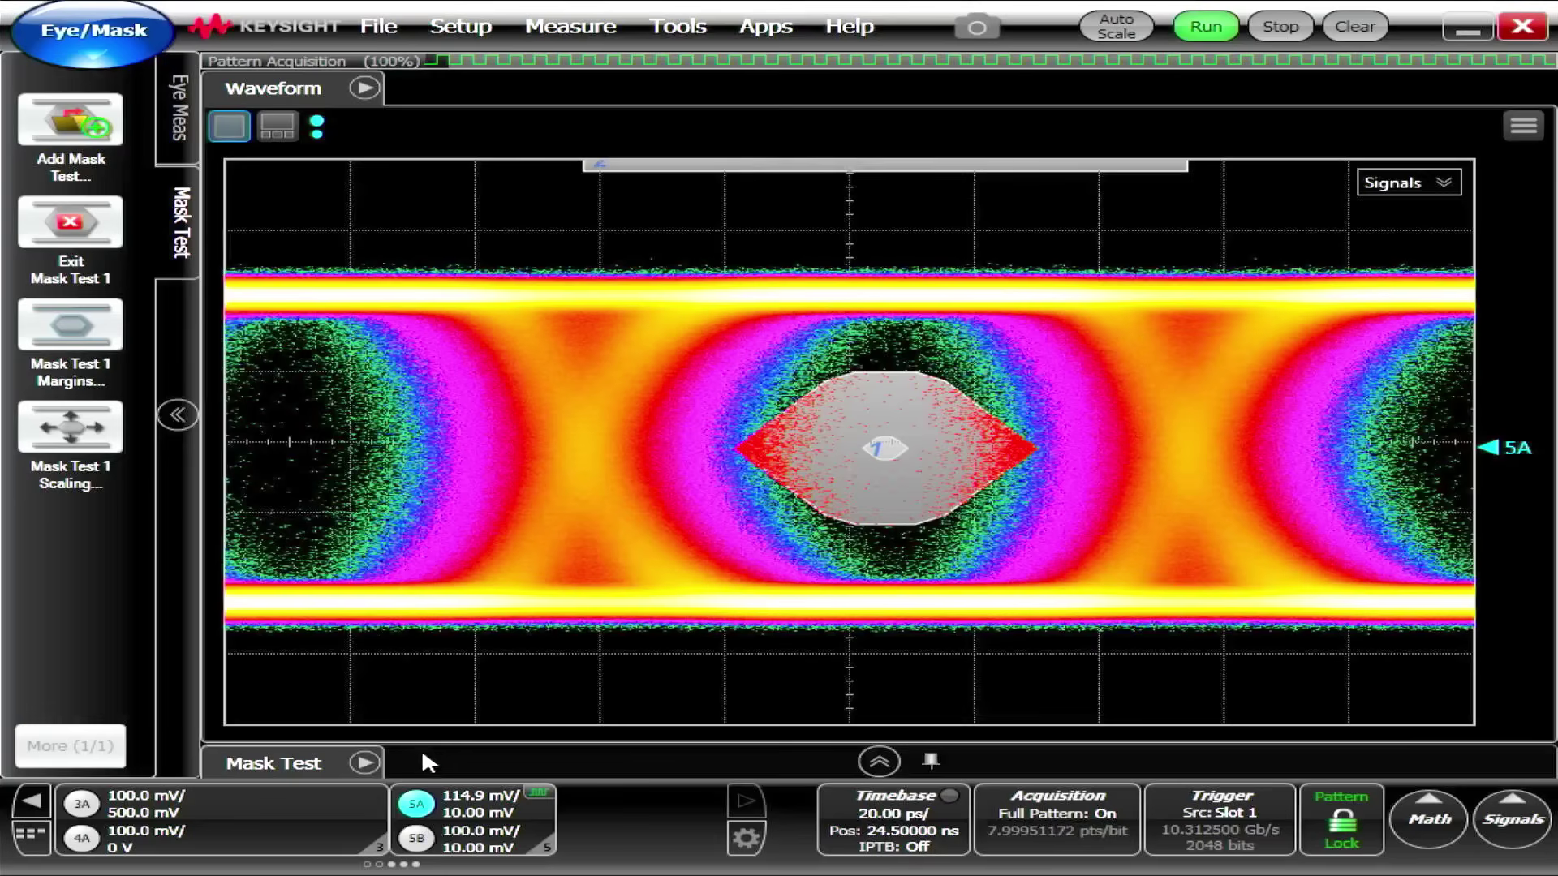
# Step: Lower channel 5A's simulated random jitter to 2 ps in Jitter & Noise
pyautogui.click(439, 795)
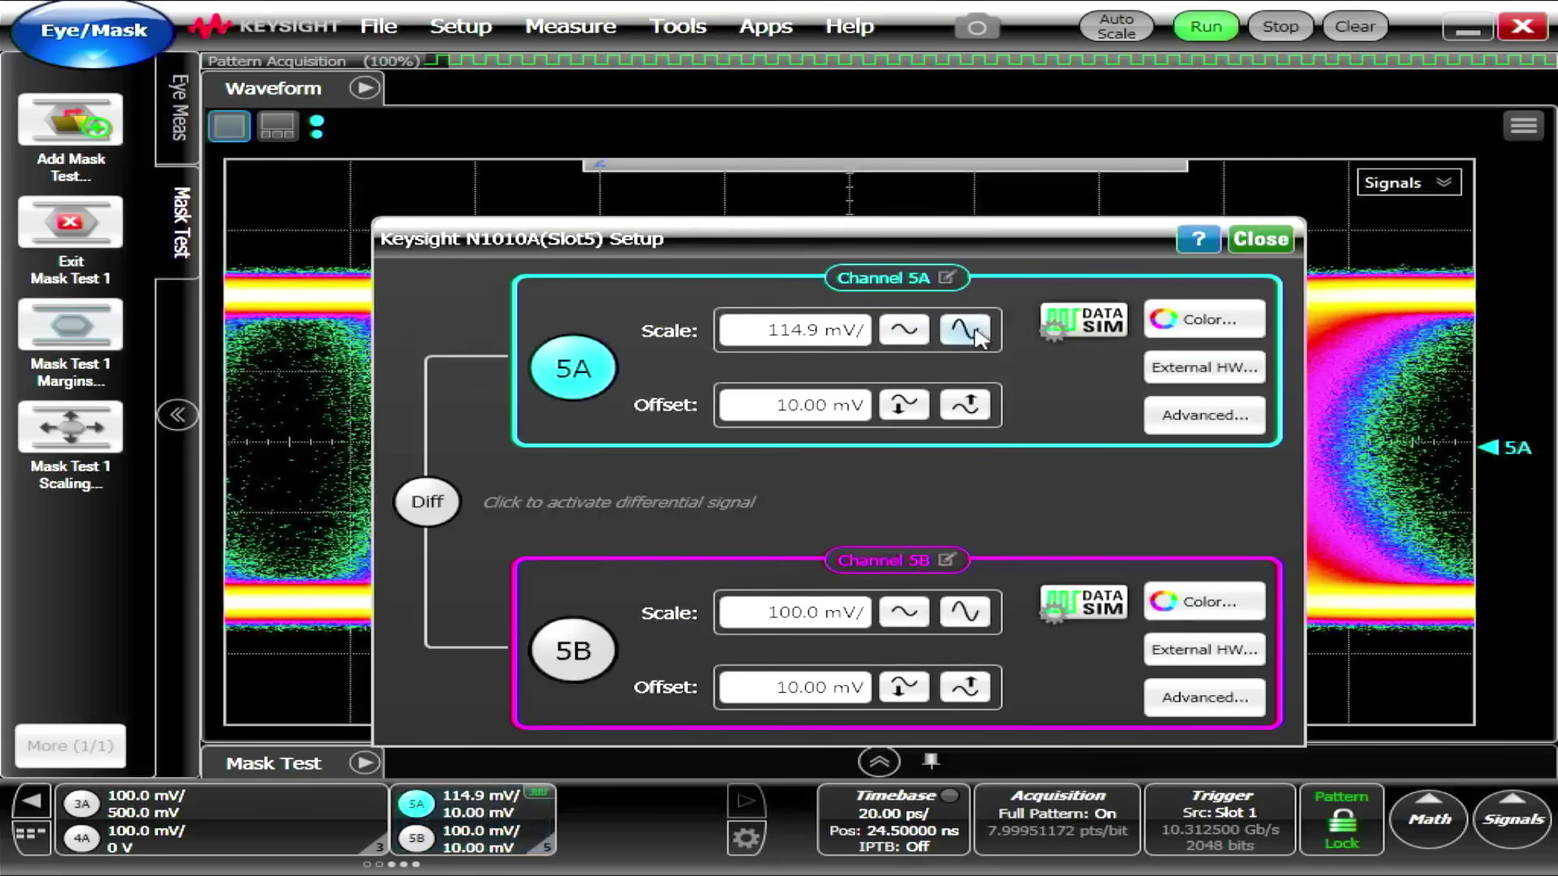
pyautogui.click(1113, 322)
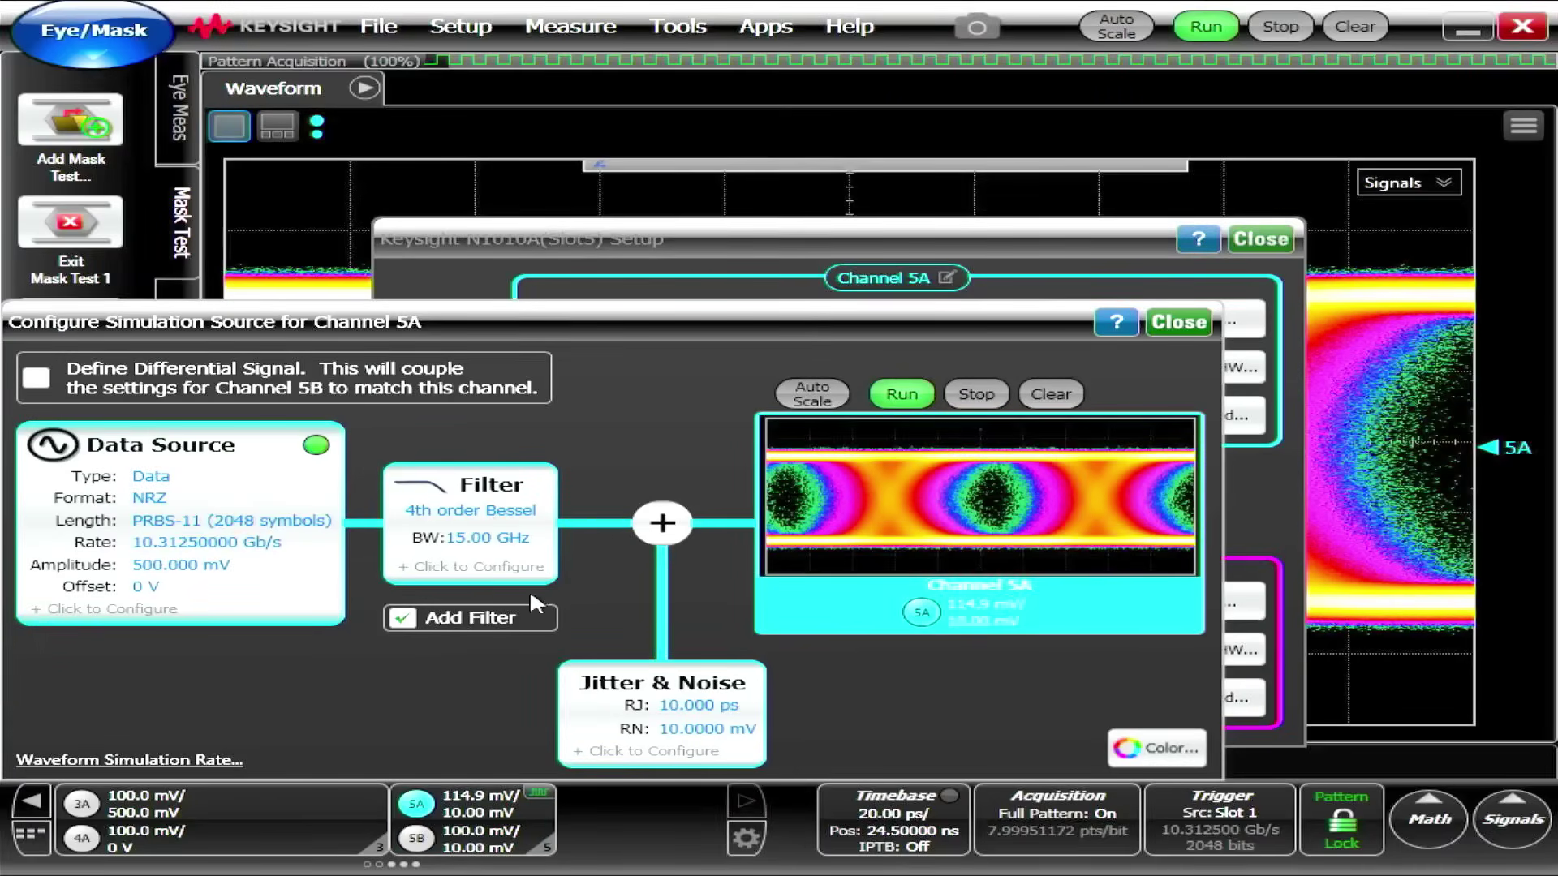
pyautogui.click(699, 755)
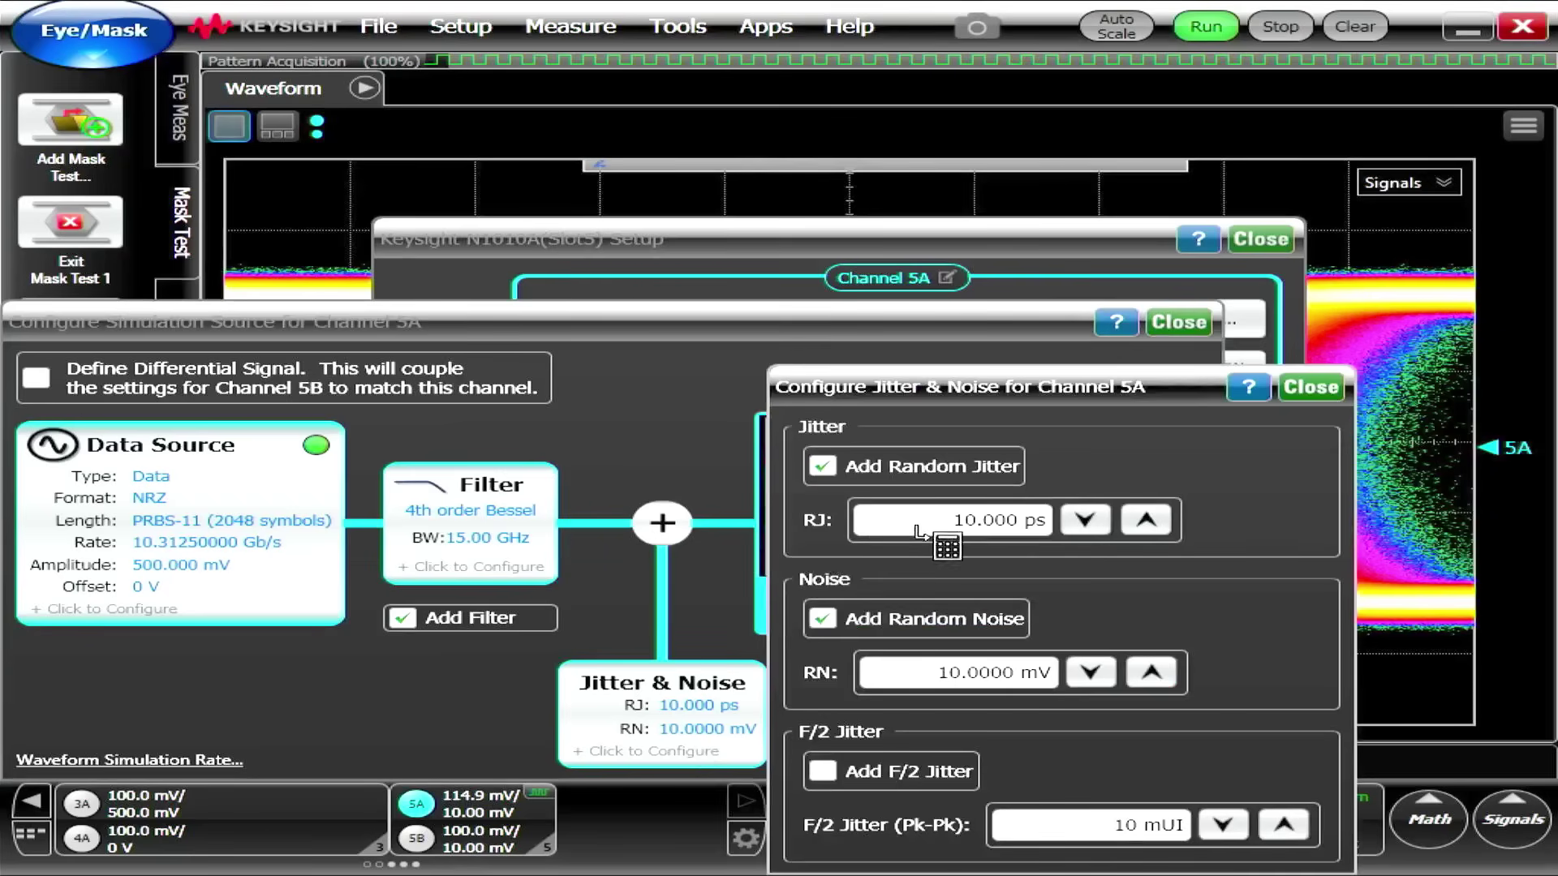
pyautogui.click(956, 537)
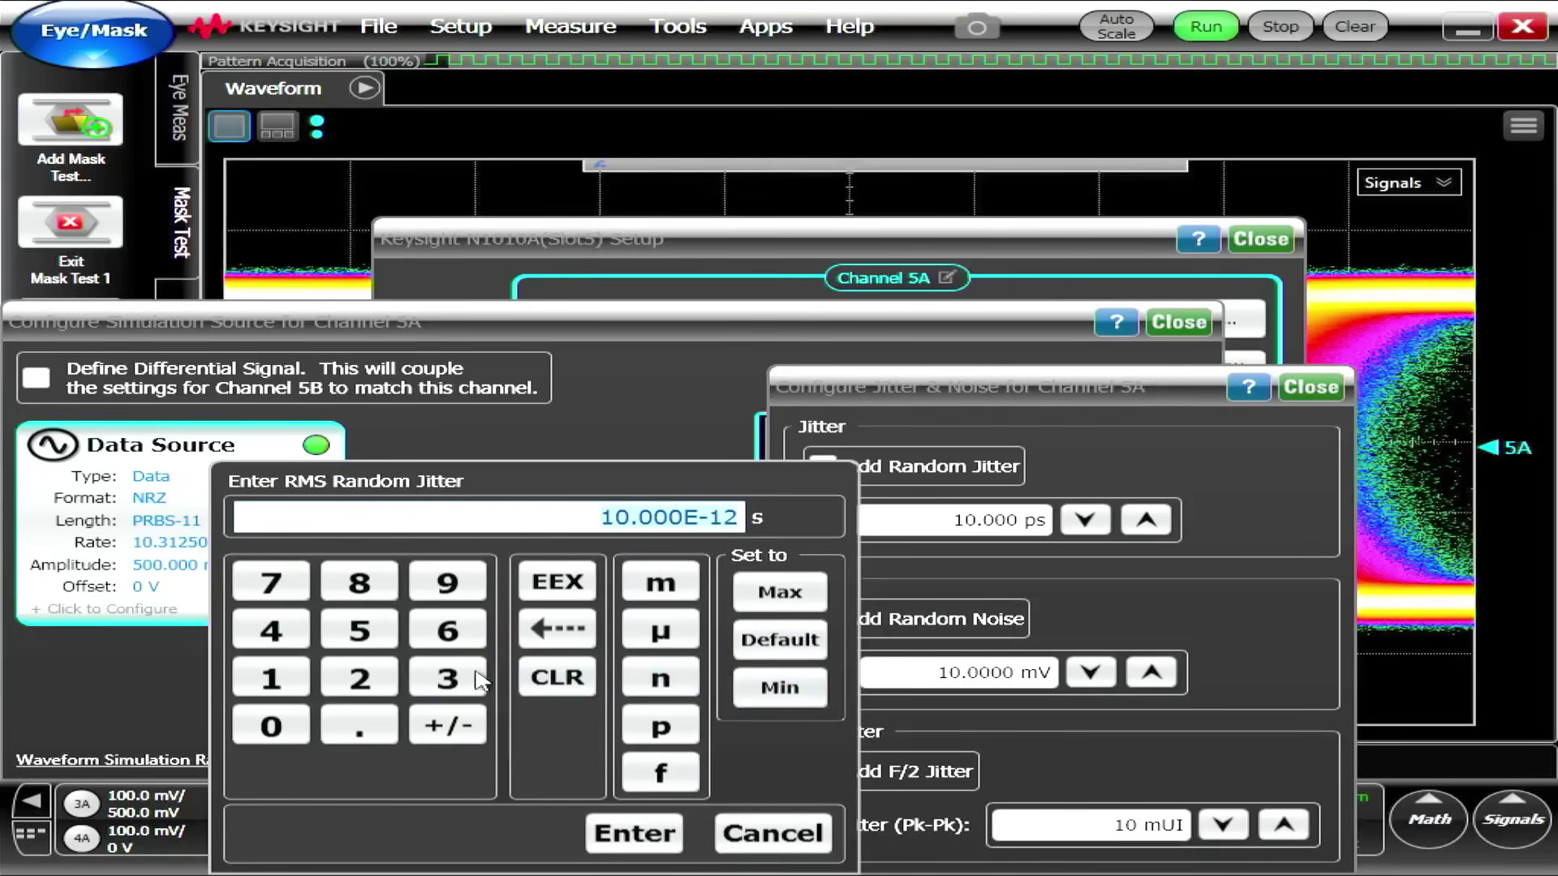
pyautogui.click(390, 683)
pyautogui.click(660, 727)
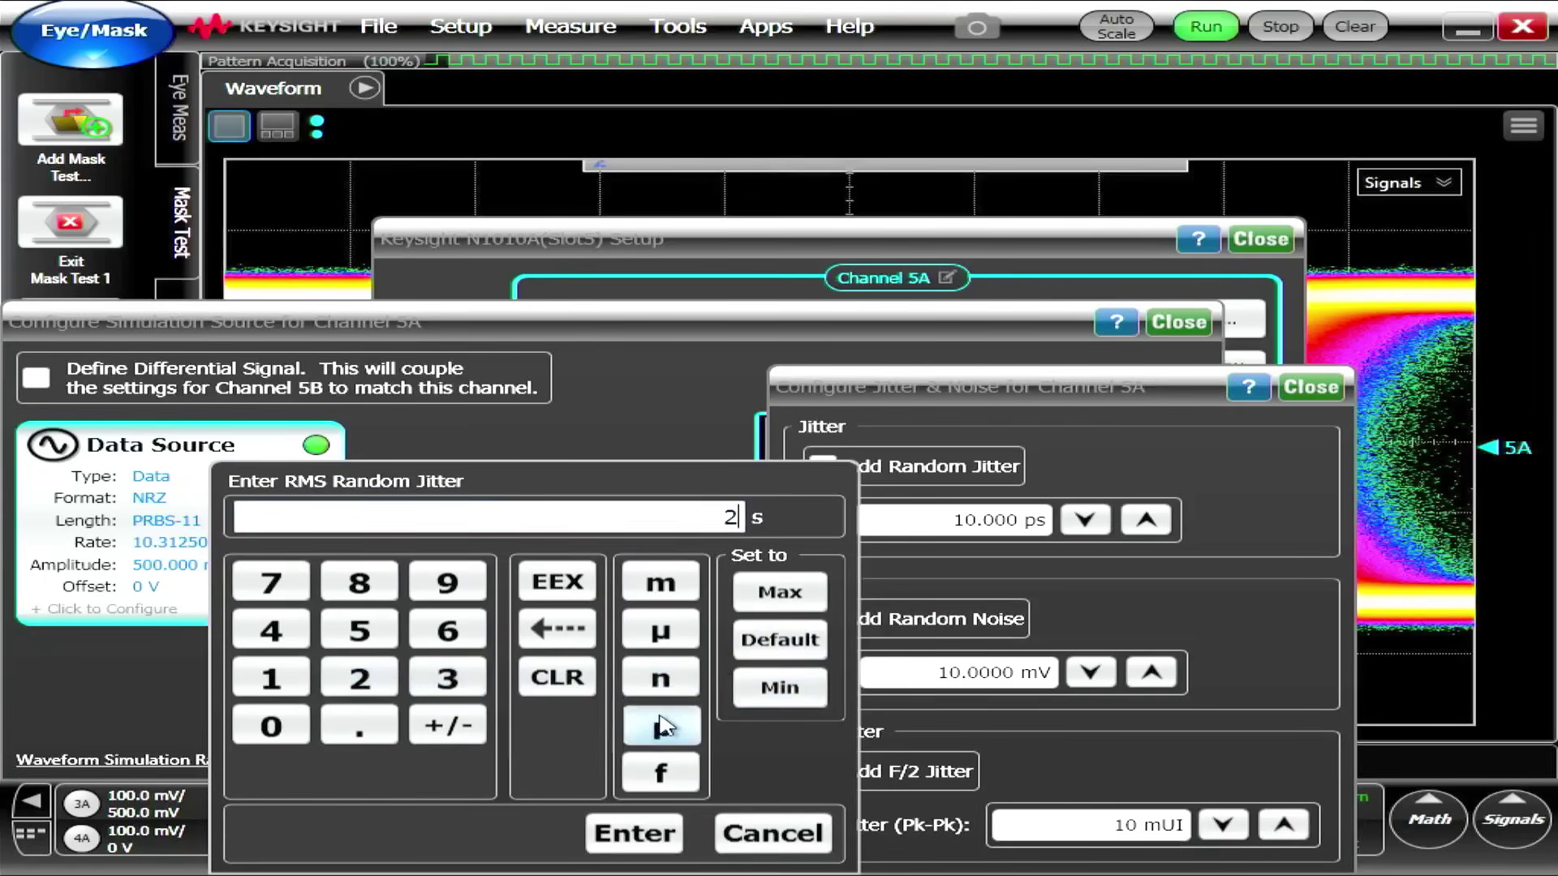
pyautogui.click(1298, 389)
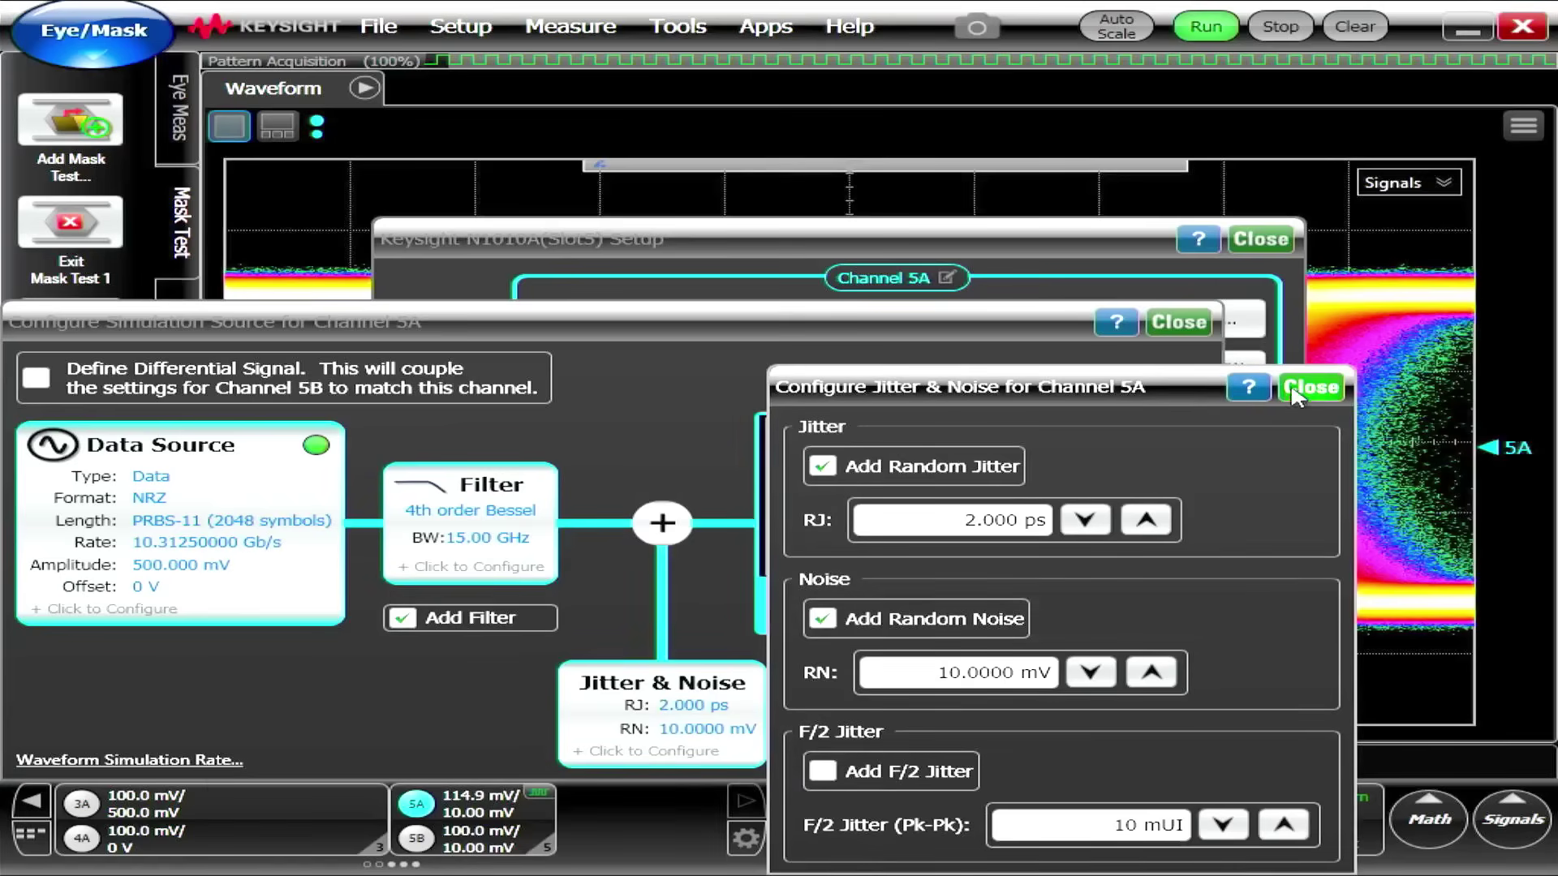
pyautogui.click(1191, 327)
pyautogui.click(1260, 239)
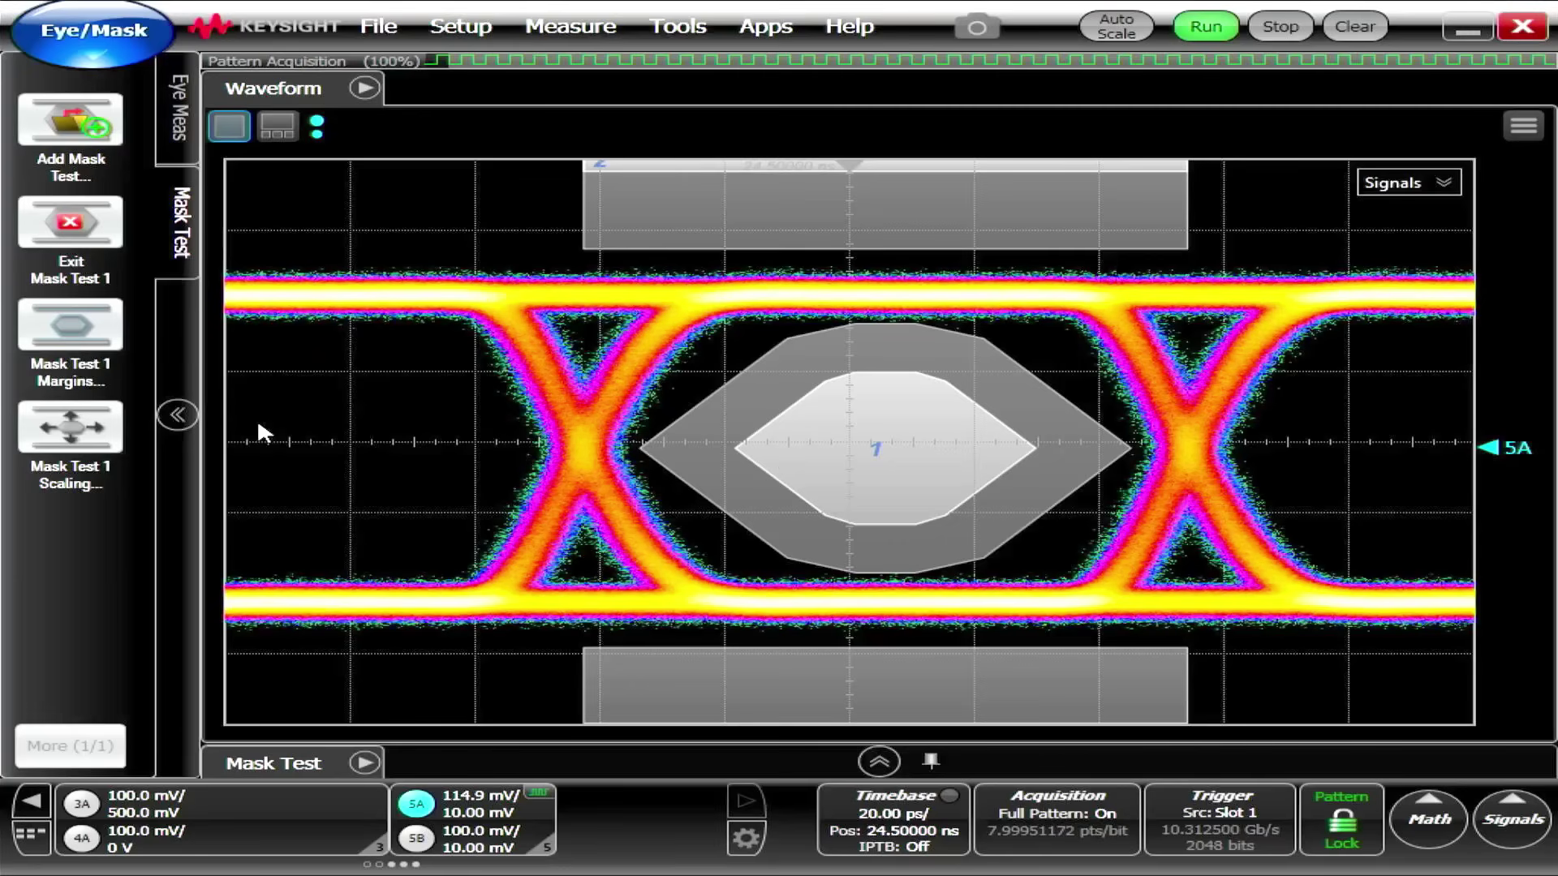
# Step: Exit Mask Test 1 to remove the 10GbE mask from the eye
pyautogui.click(71, 228)
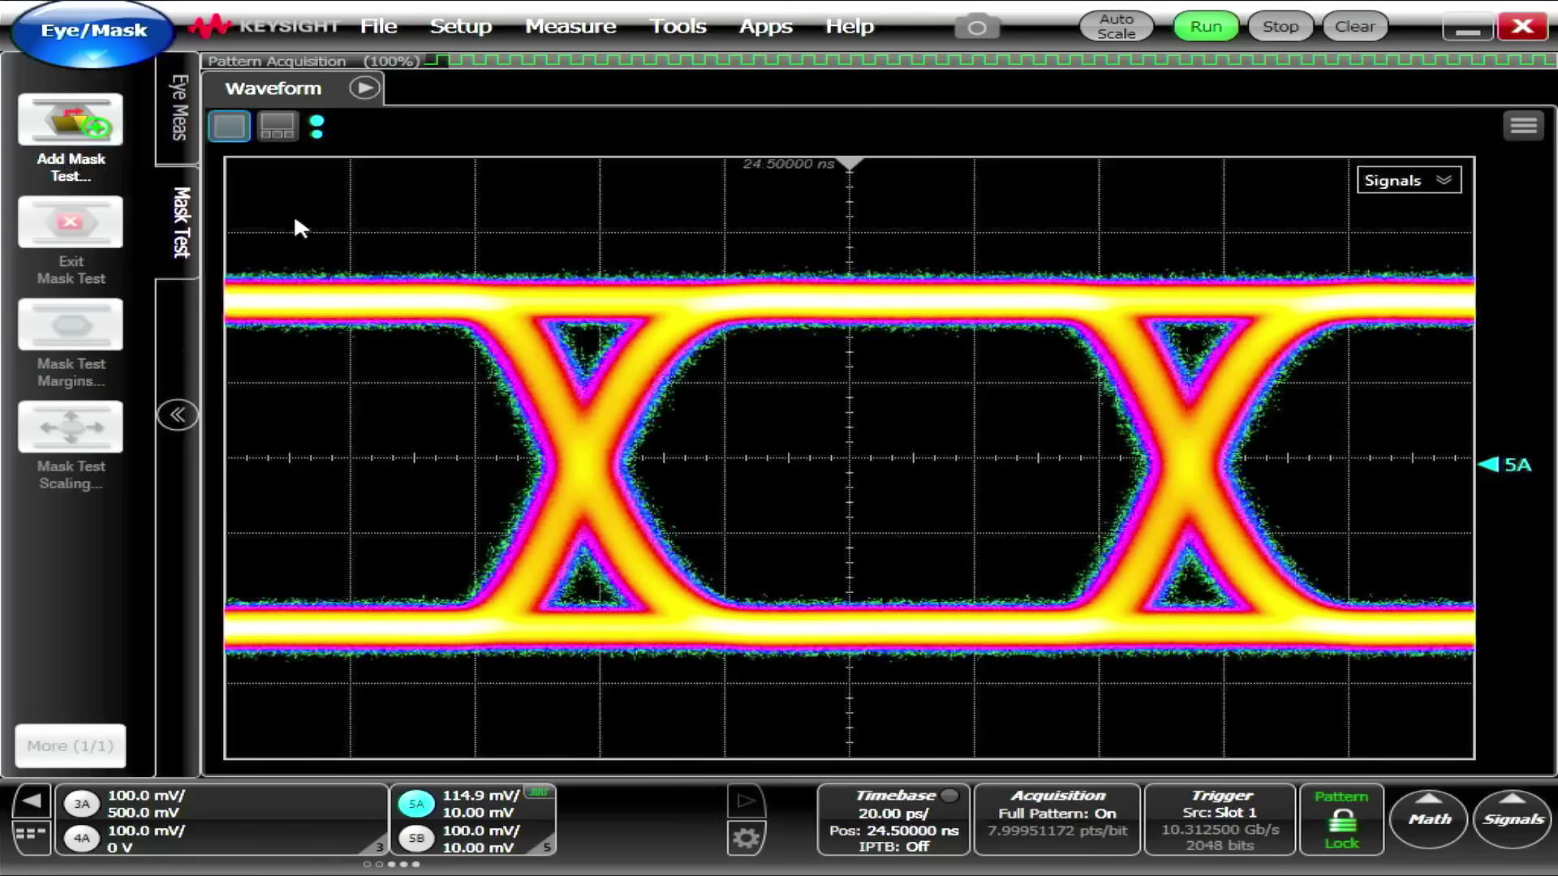
# Step: Change channel 5A's simulated data source format to PAM4
pyautogui.click(487, 812)
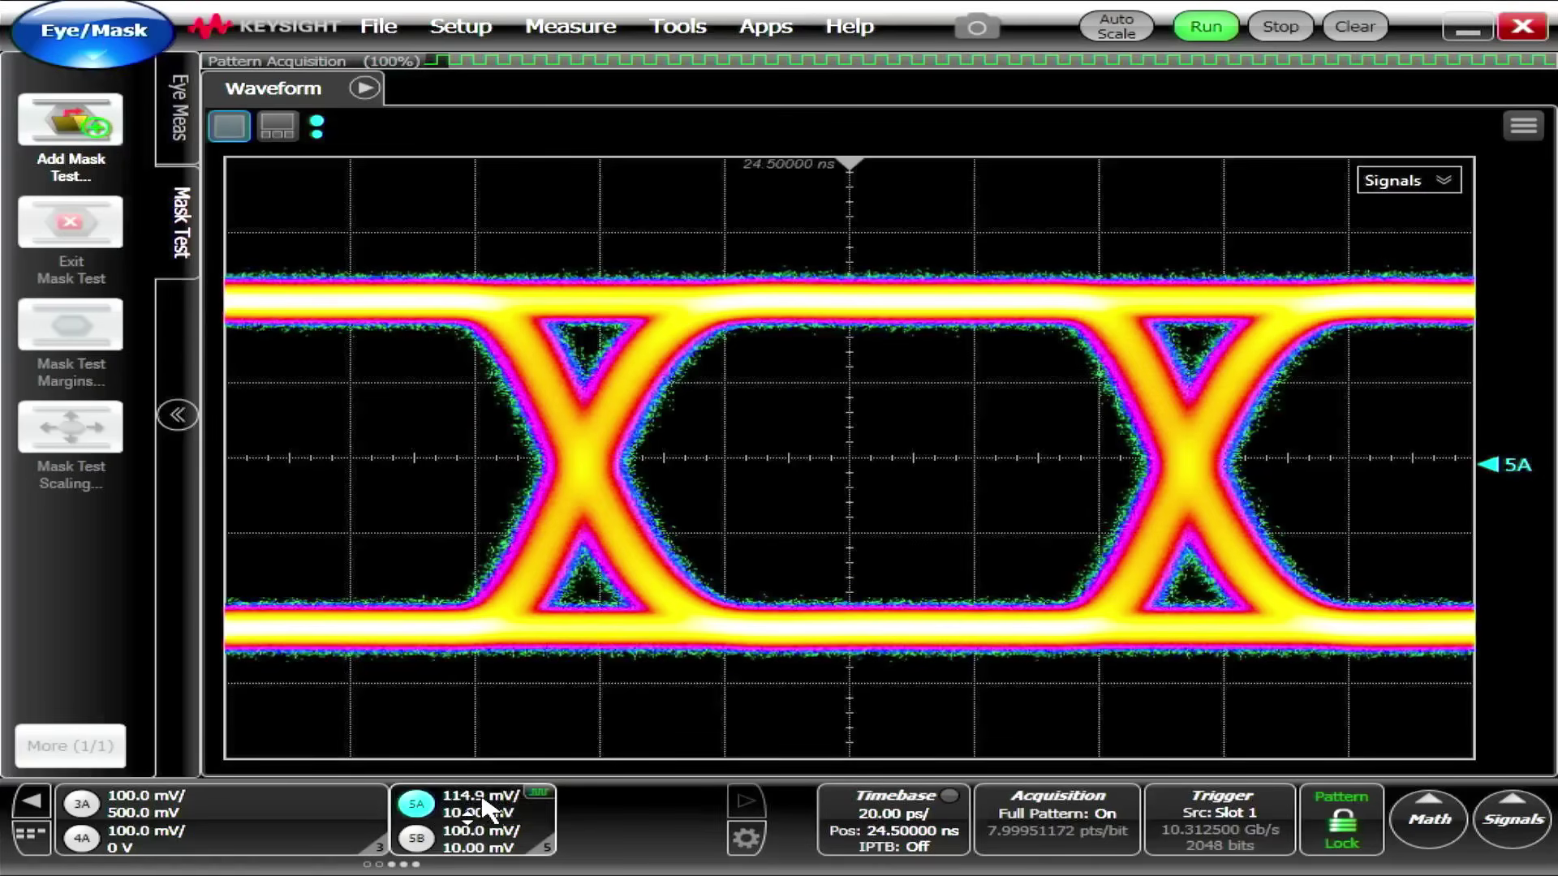
pyautogui.click(1040, 318)
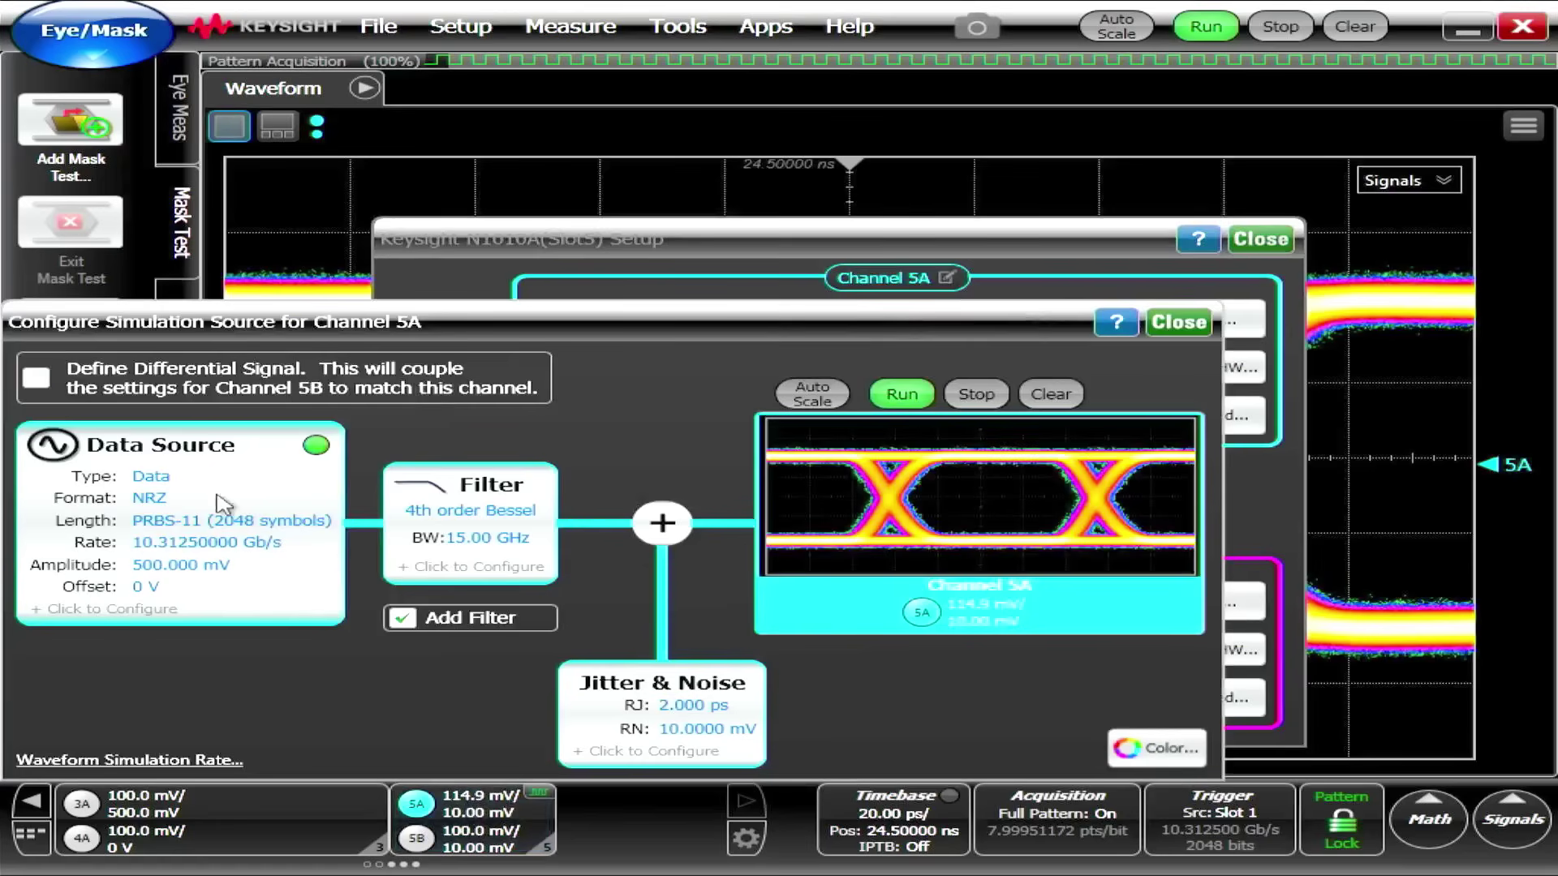
pyautogui.click(176, 523)
pyautogui.click(610, 490)
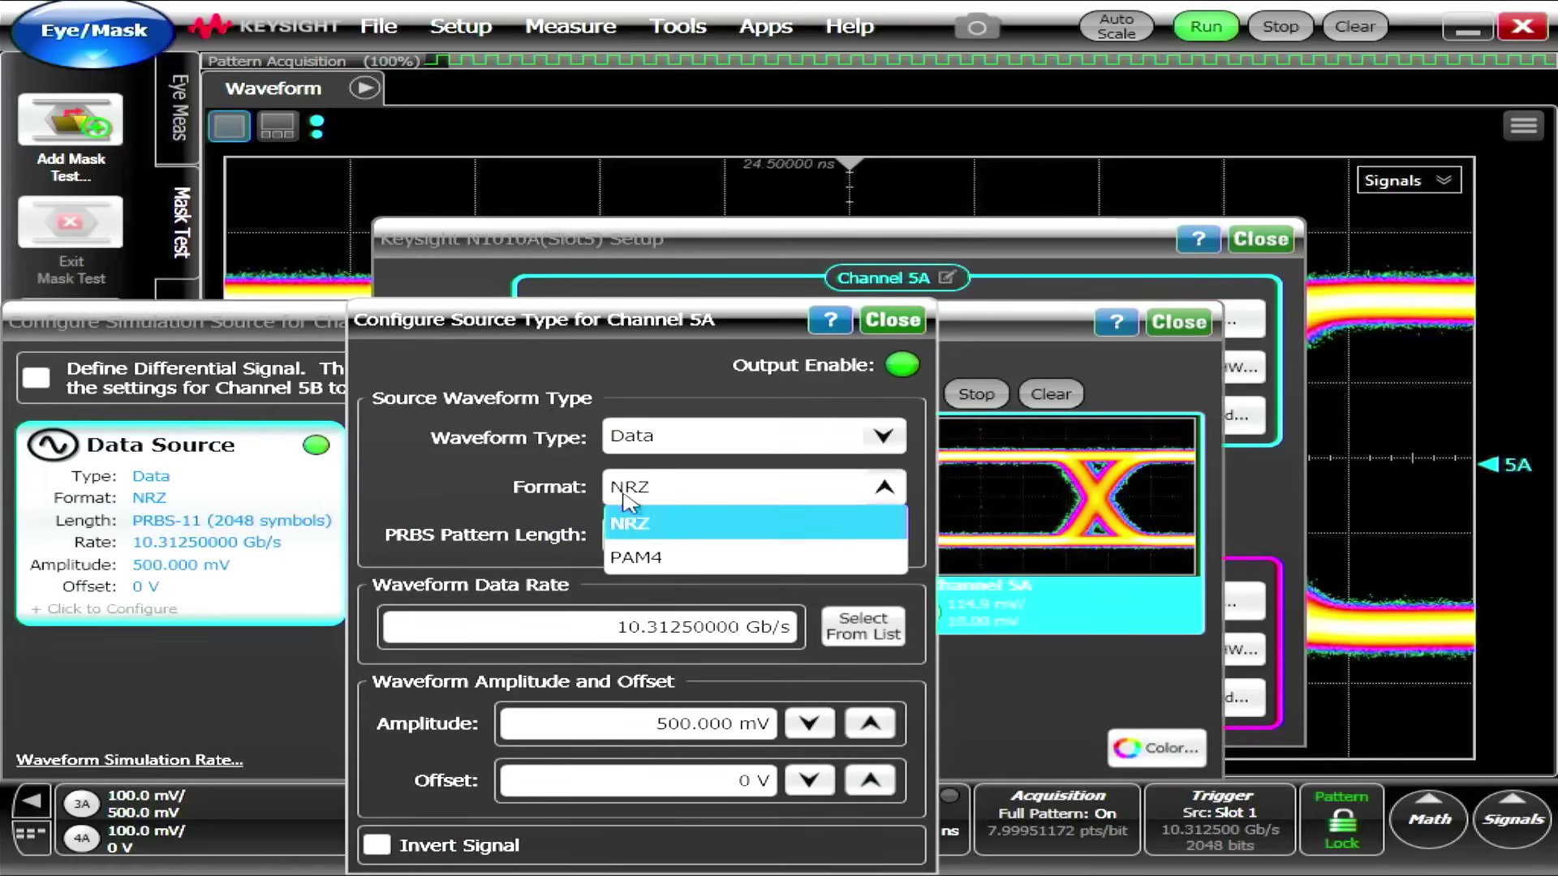
pyautogui.click(649, 553)
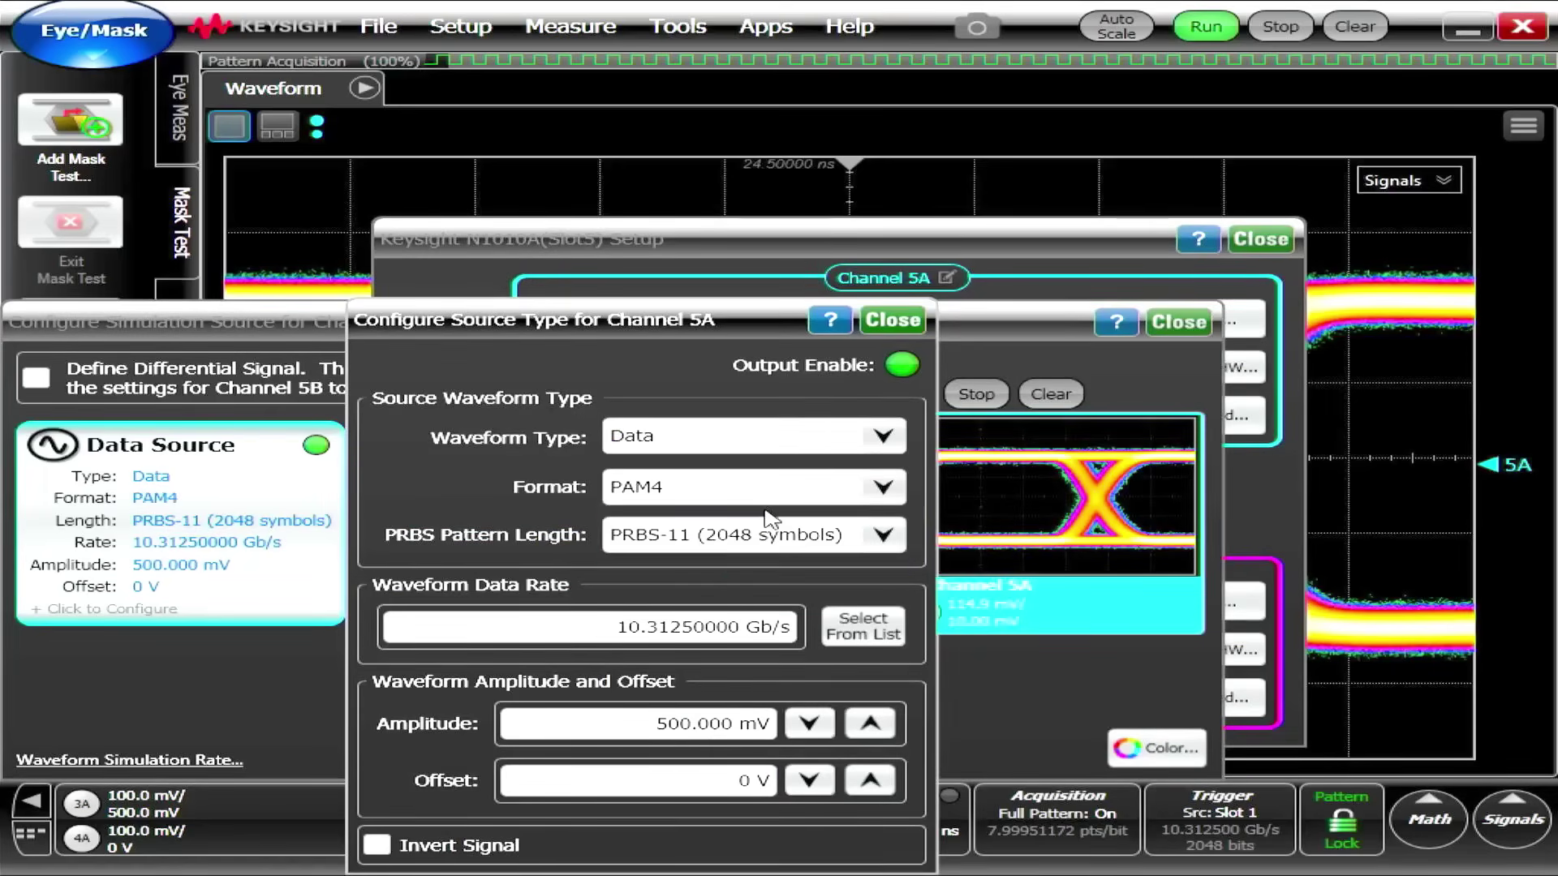
pyautogui.click(892, 320)
pyautogui.click(1176, 322)
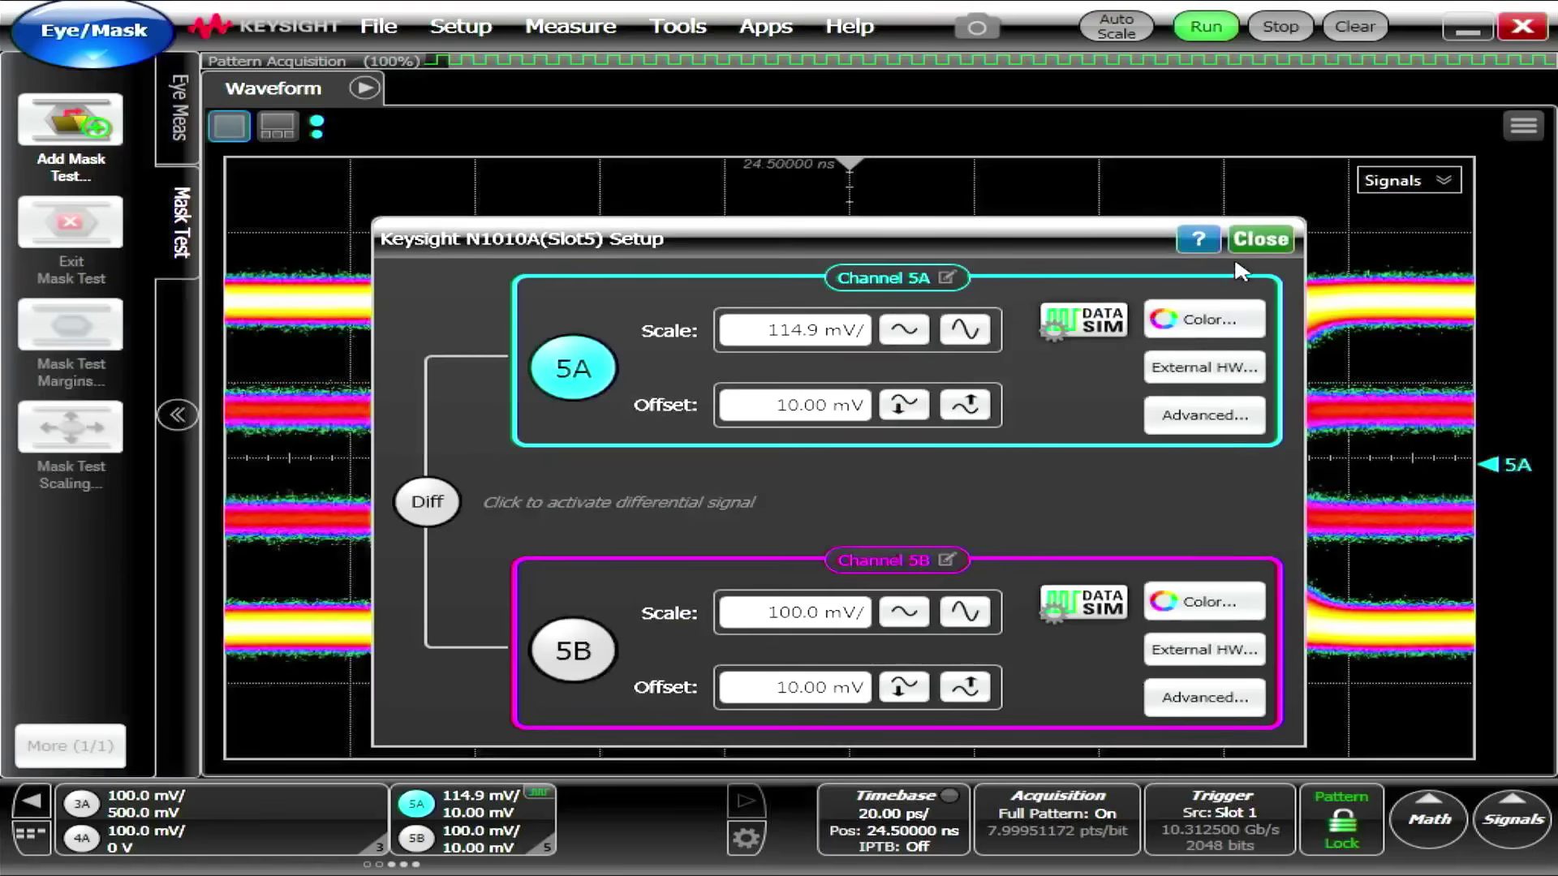
pyautogui.click(1257, 239)
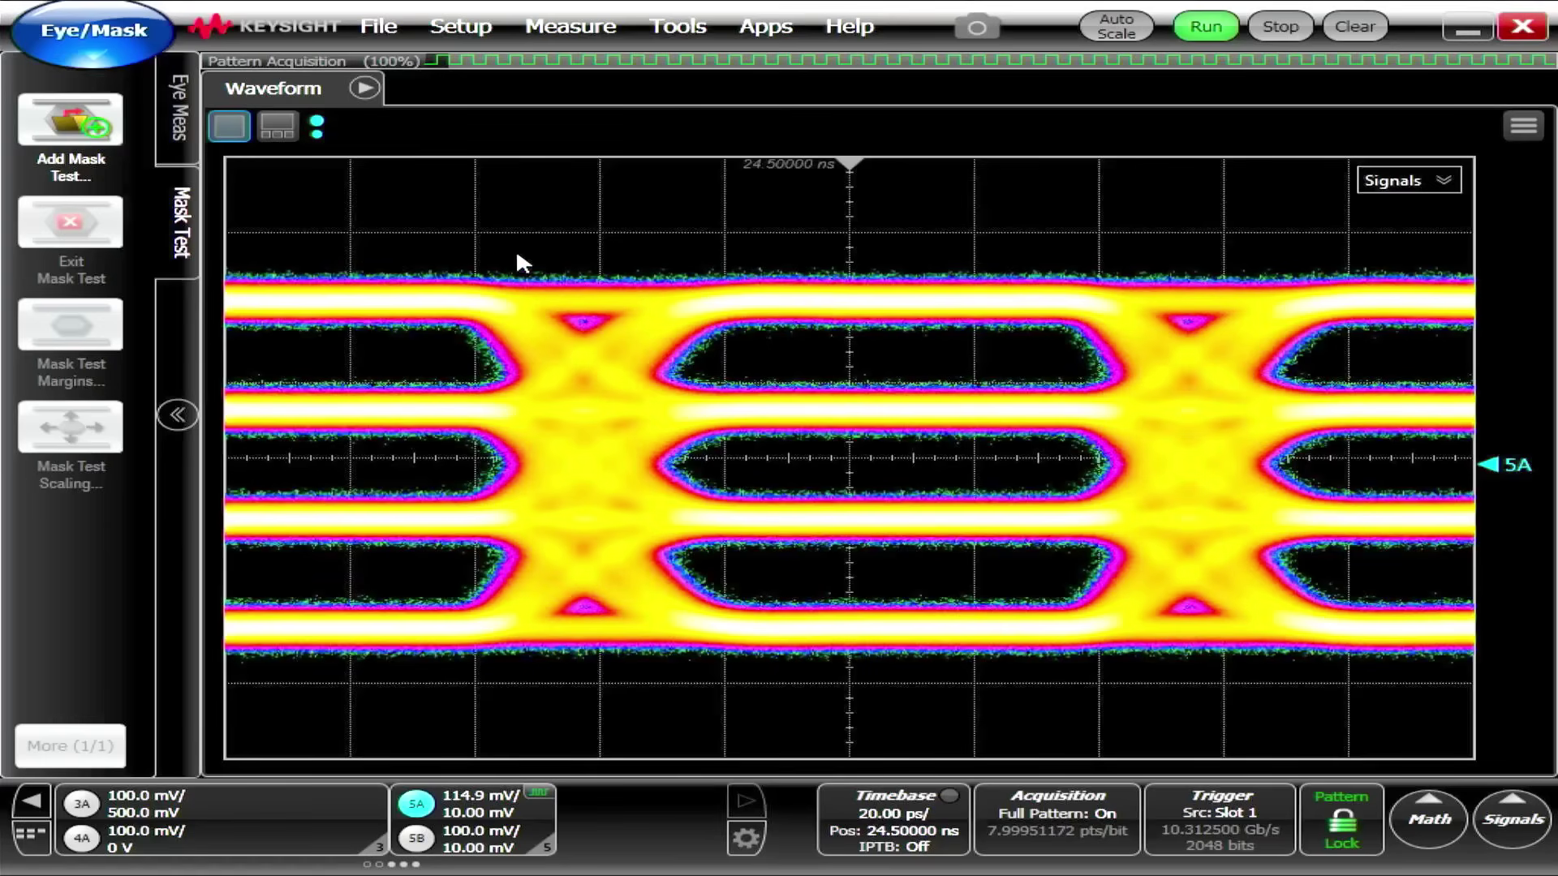
# Step: Scroll the timebase from 20 ps/div to 50 ps/div
pyautogui.scroll(-1, 519, 261)
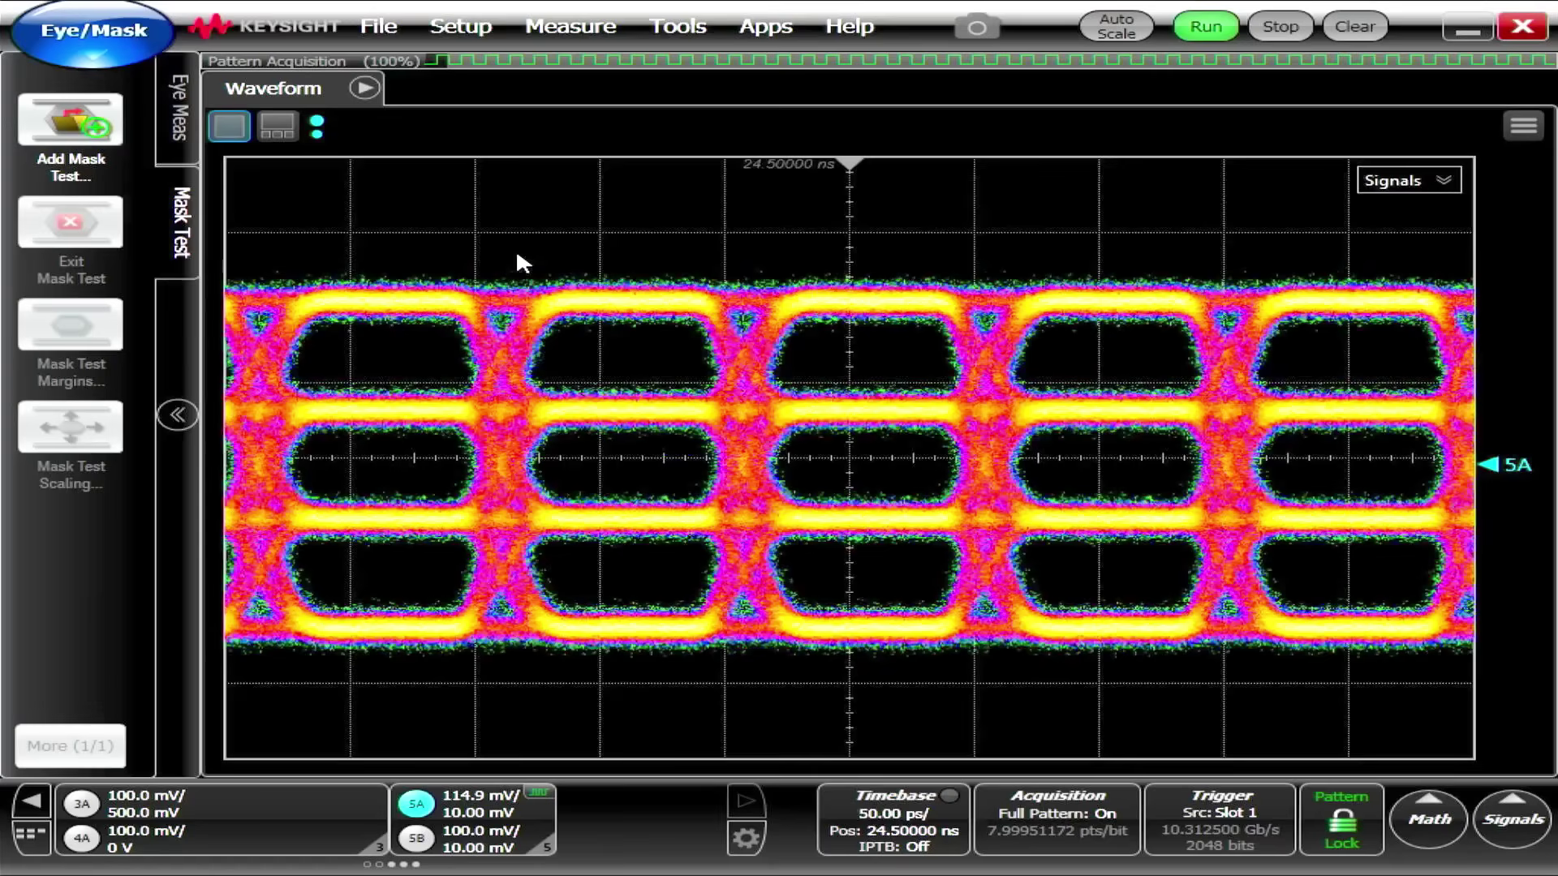